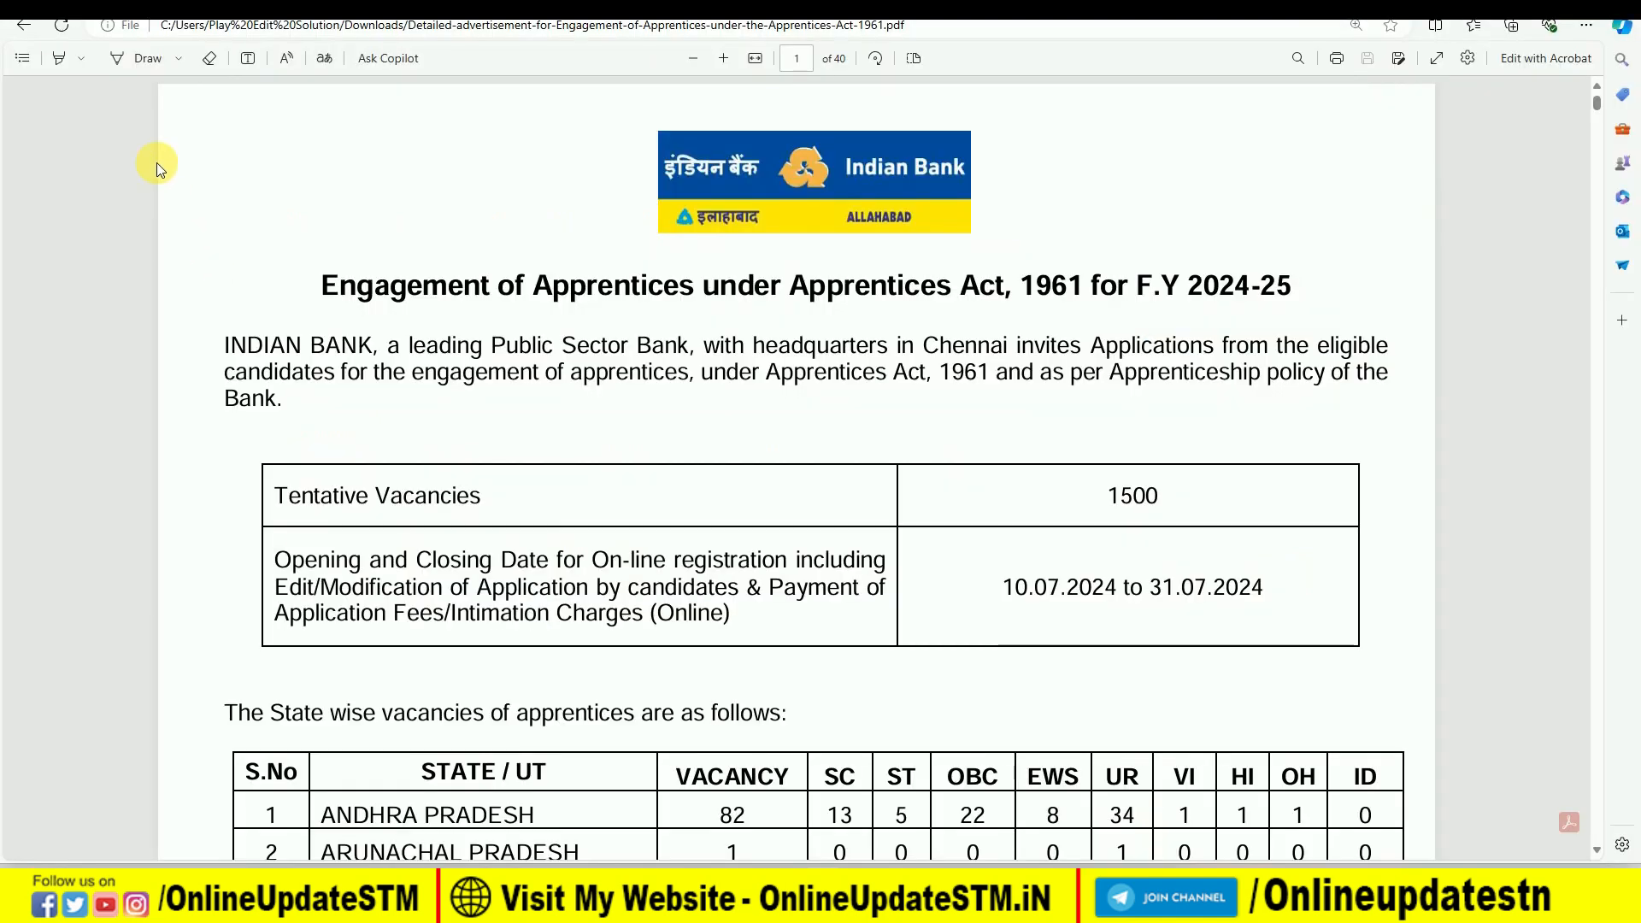
Draw outlines around the 1500 vacancies and the 10.07.2024 to 31.07.2024 dates, plus a line above the state-wise vacancies heading.
click(137, 58)
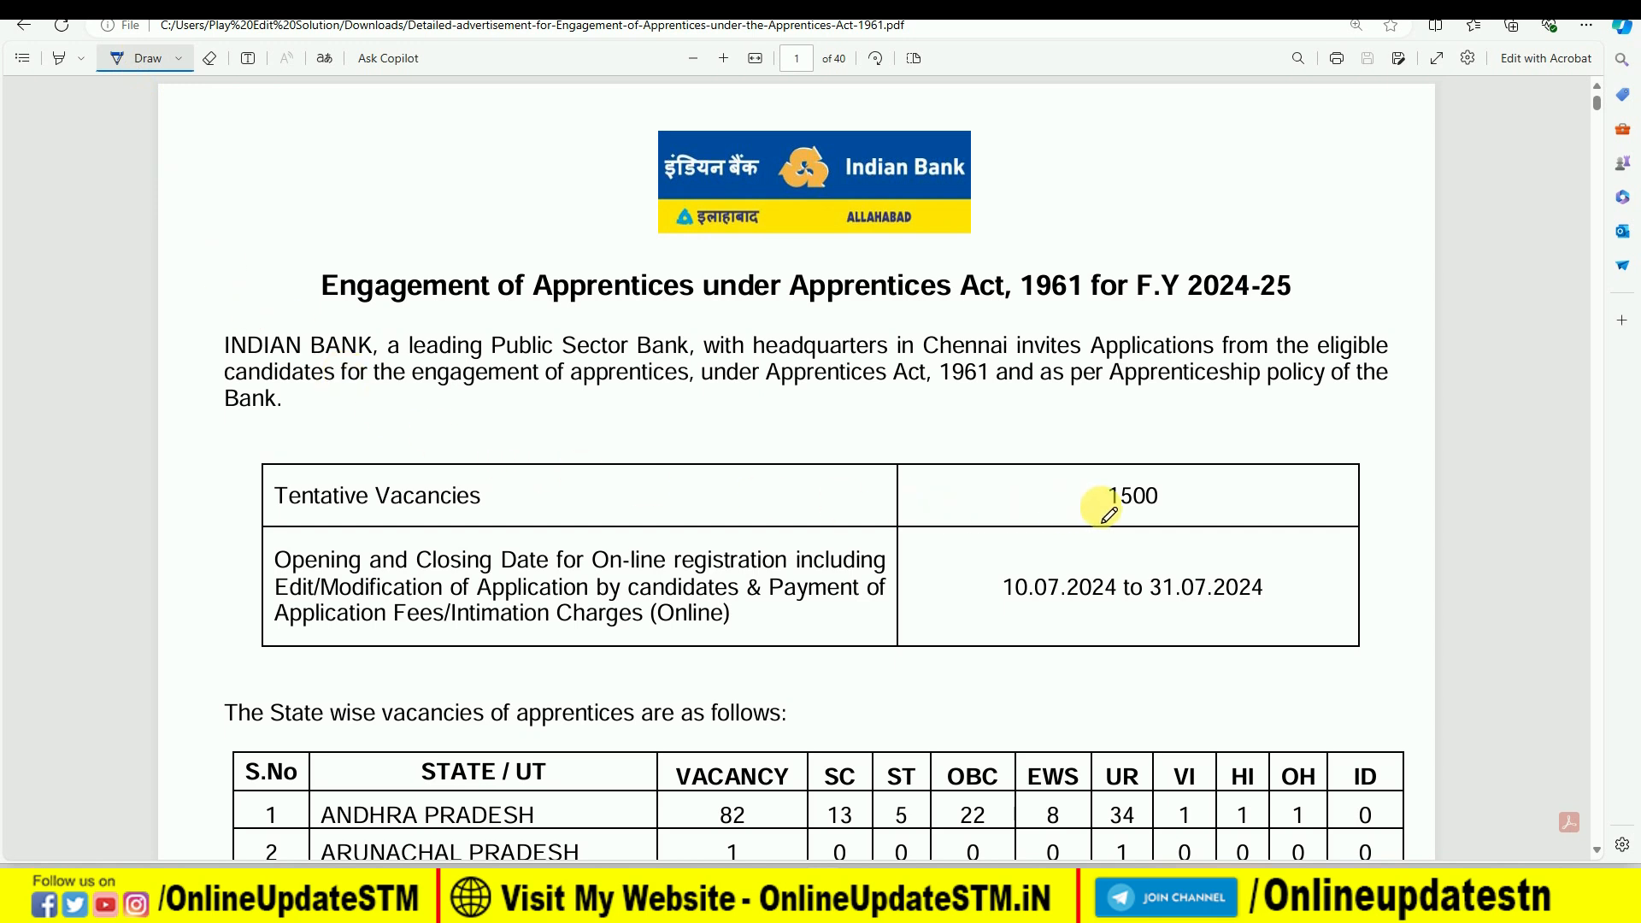
mouse_move(1106, 479)
mouse_down()
mouse_move(1088, 496)
mouse_move(1123, 520)
mouse_move(1175, 497)
mouse_move(1091, 479)
mouse_up()
mouse_move(988, 557)
mouse_down()
mouse_move(1103, 620)
mouse_move(1265, 609)
mouse_move(1026, 546)
mouse_move(977, 552)
mouse_up()
scroll(724, 528, down, 2)
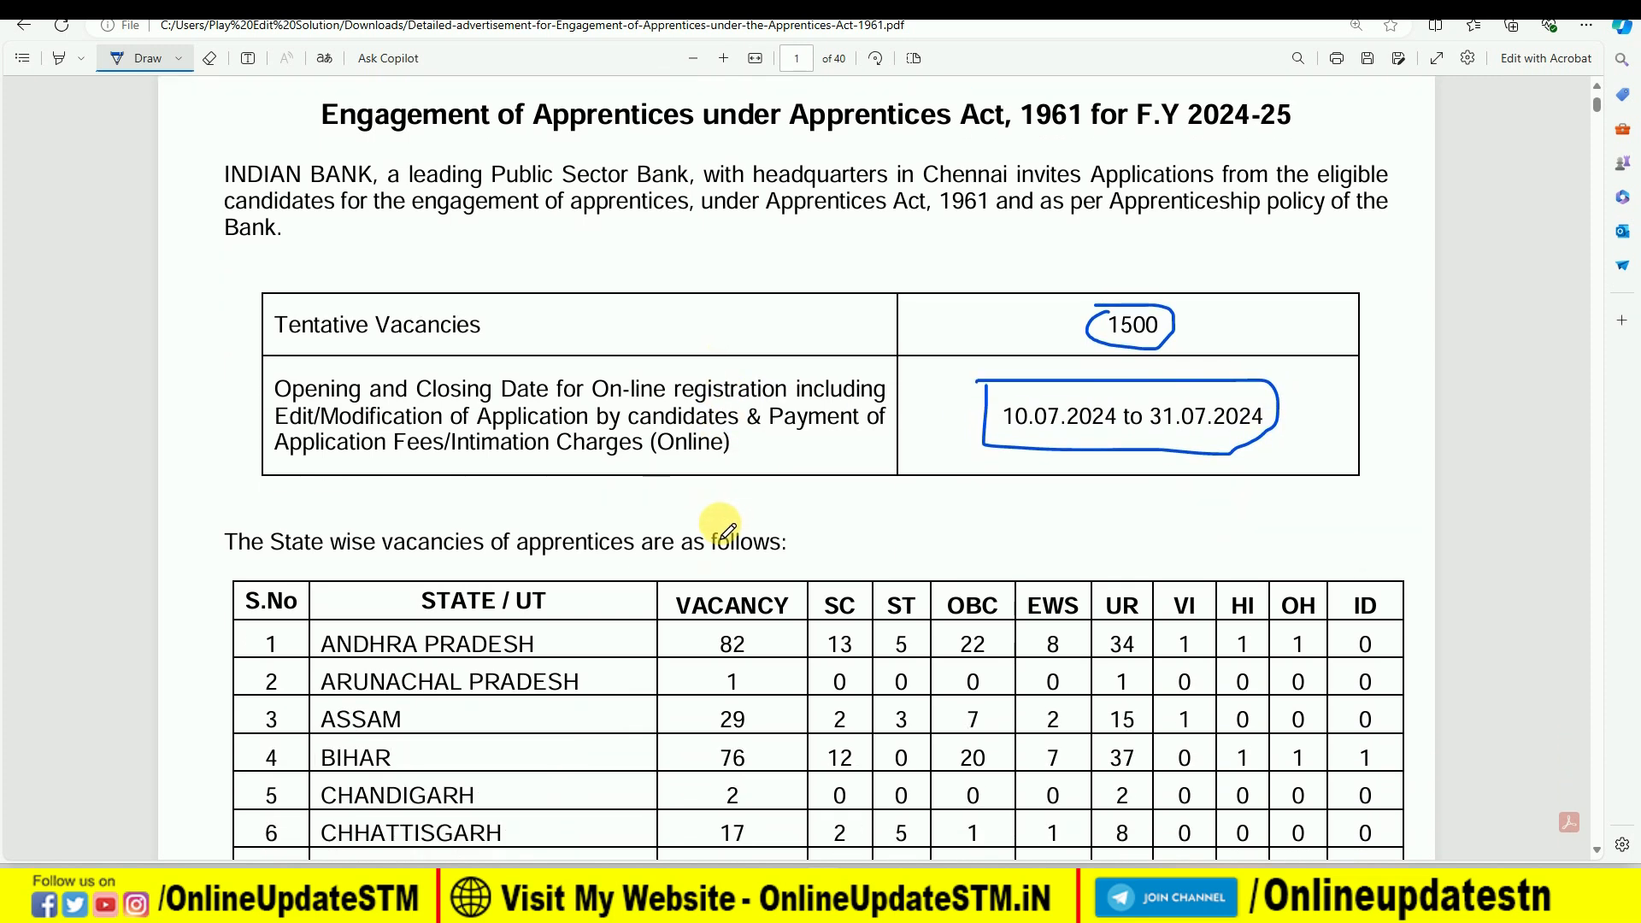
drag(266, 510, 398, 509)
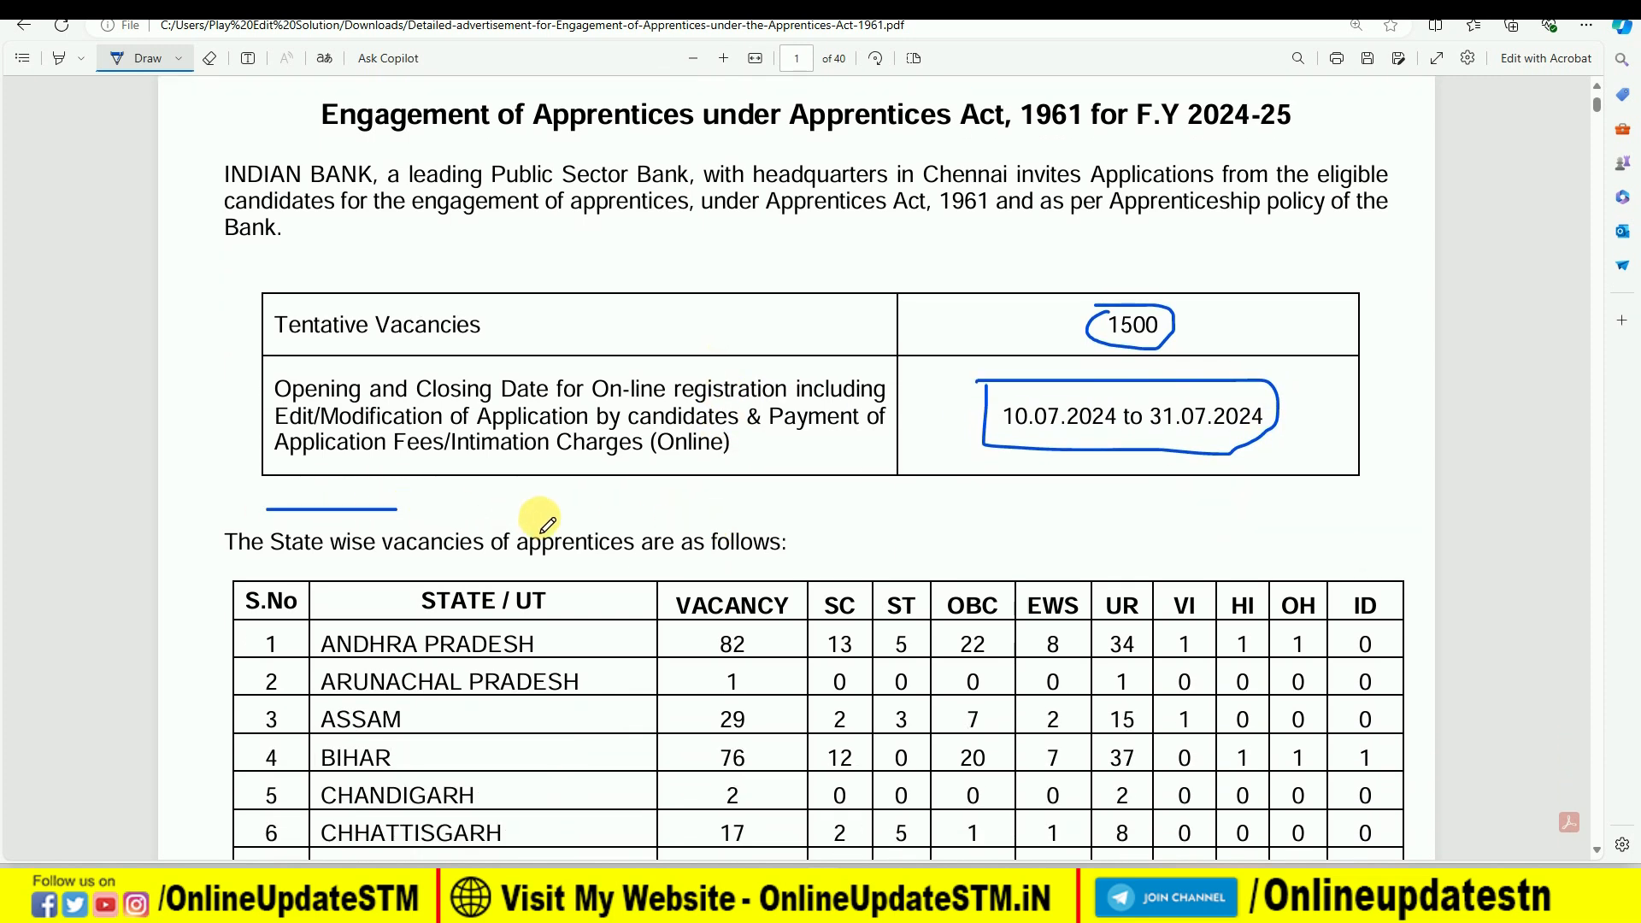
Review the state-wise vacancy table, the application notes and the nationality criteria in the advertisement.
scroll(539, 427, down, 2)
scroll(391, 539, down, 1)
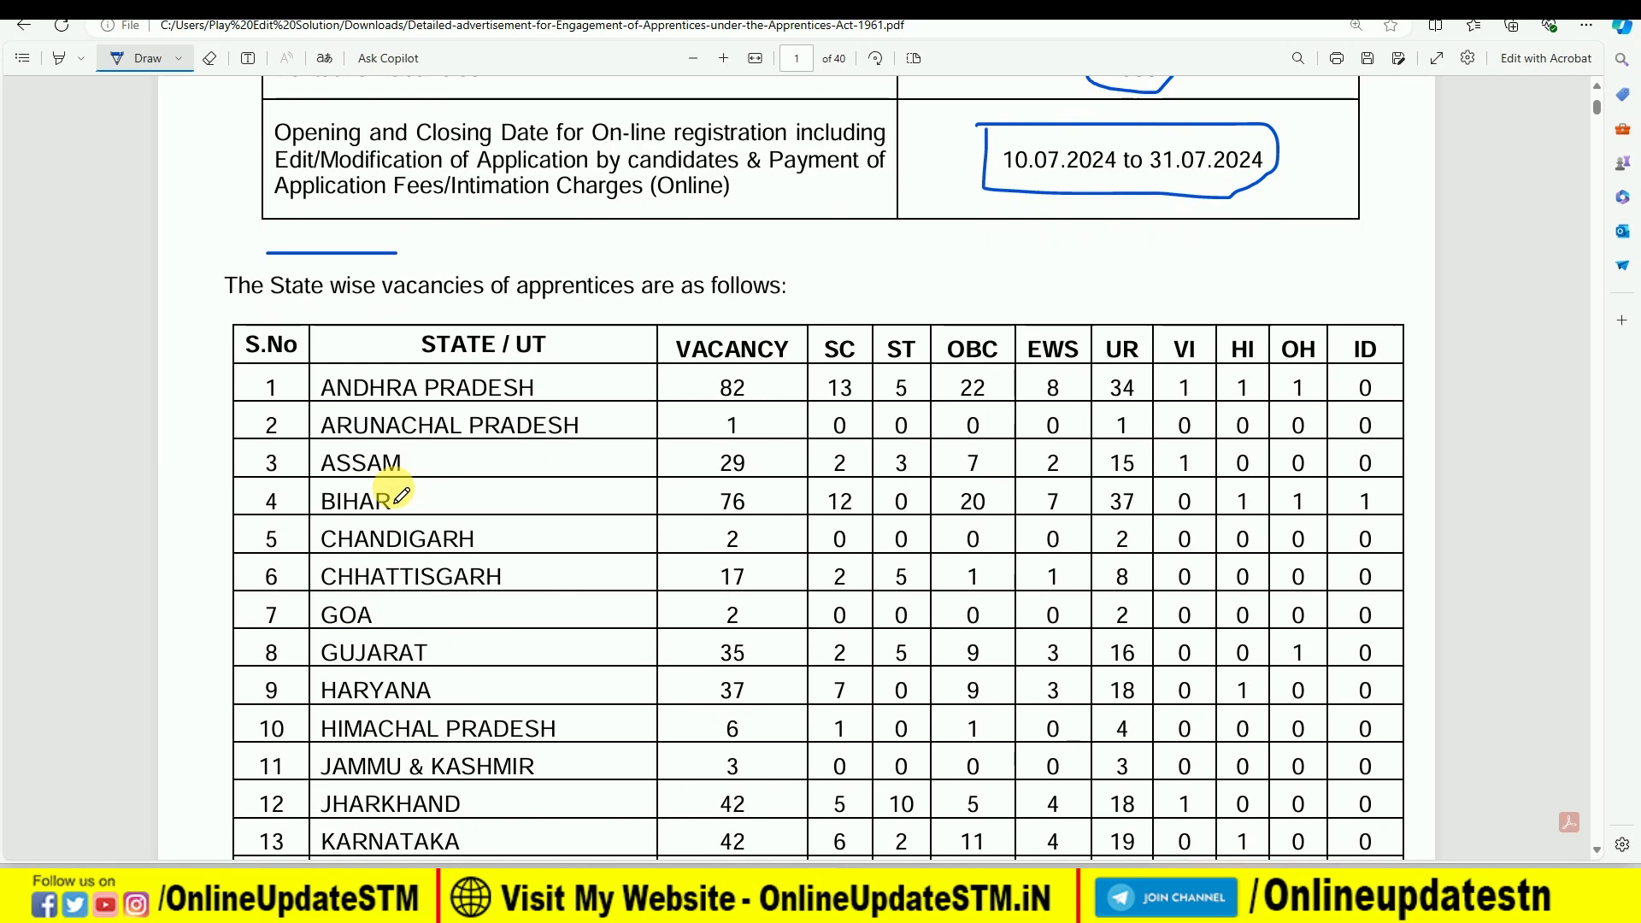
scroll(720, 424, down, 1)
scroll(720, 423, down, 3)
scroll(1099, 557, down, 4)
scroll(785, 518, down, 9)
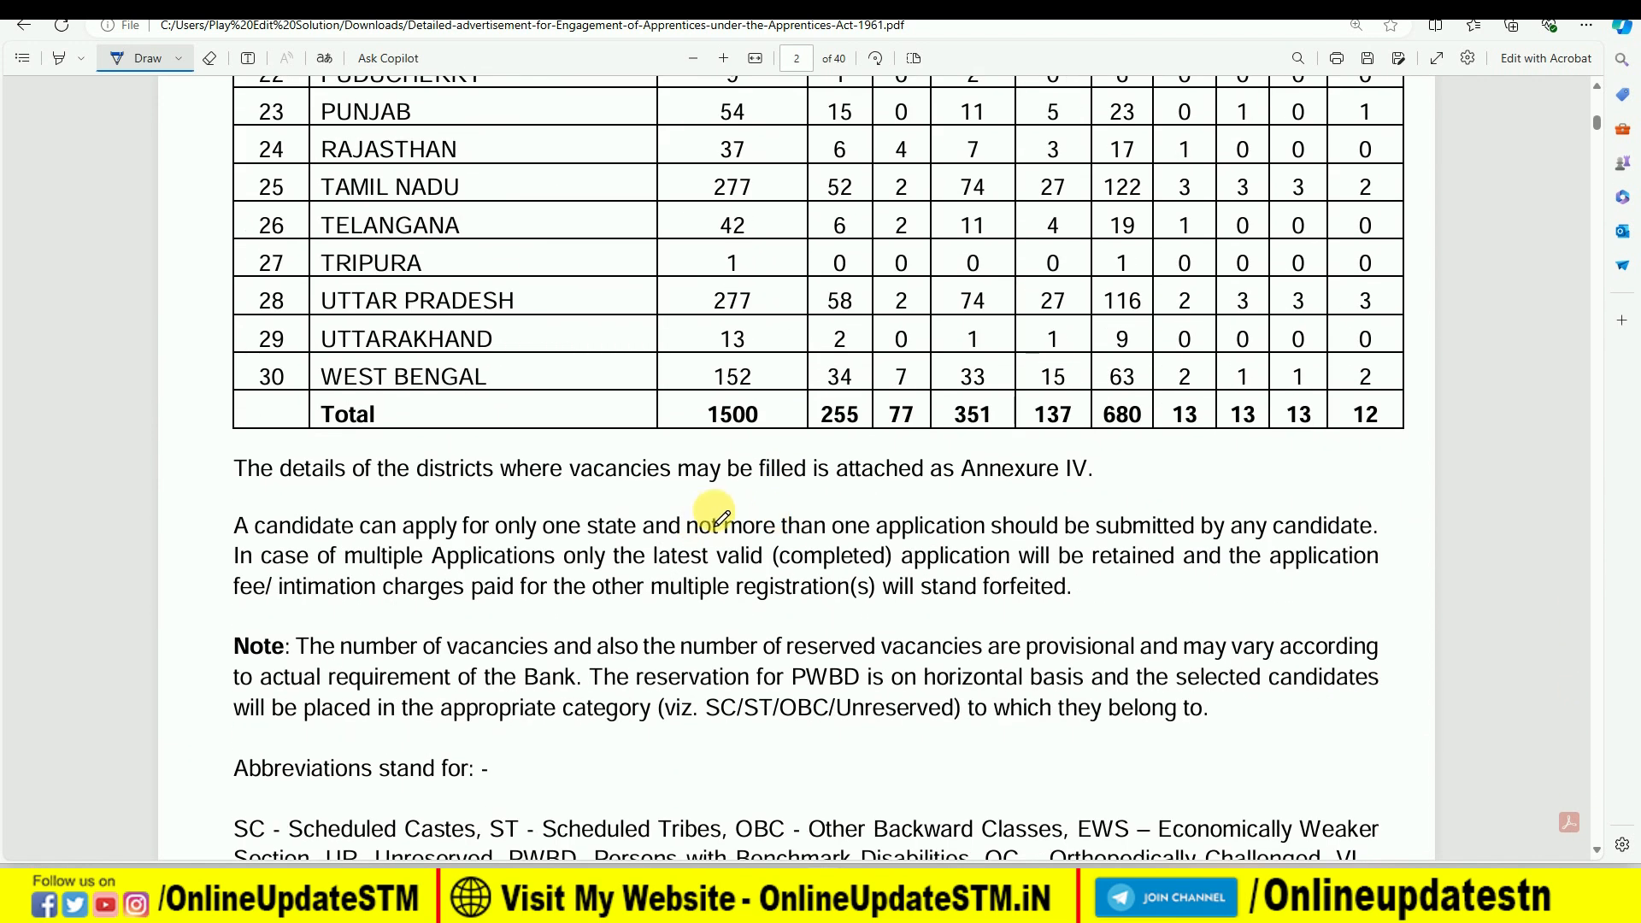
scroll(721, 518, down, 7)
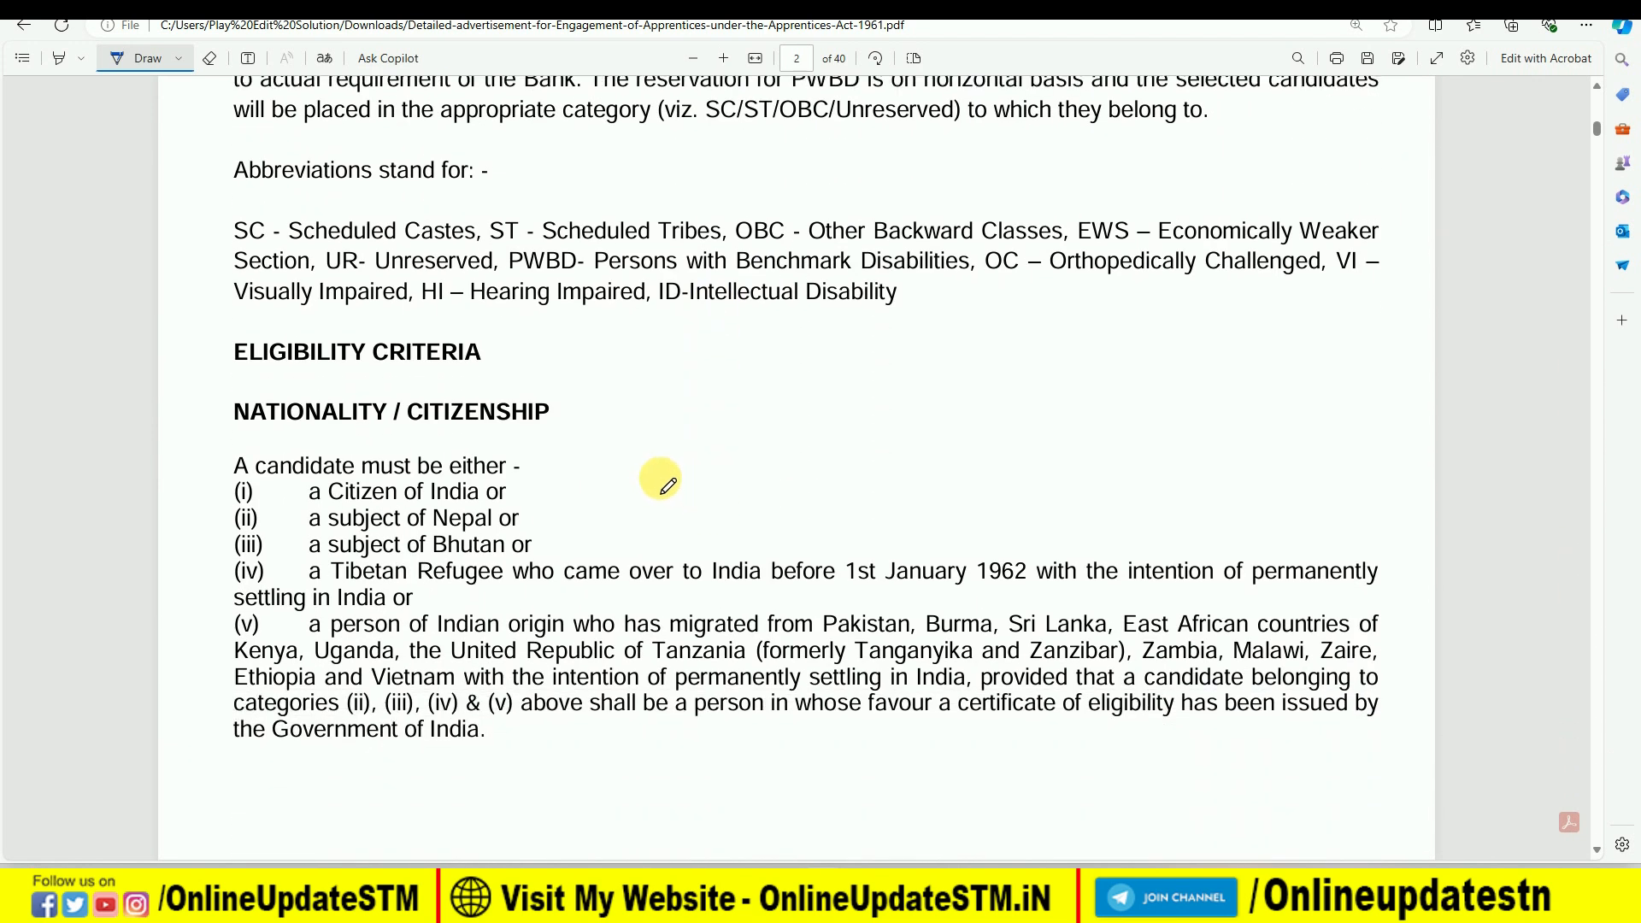
Mark the cut-off date 01.07.2024 and the 20 and 28 year age limits with pen lines.
scroll(658, 483, down, 7)
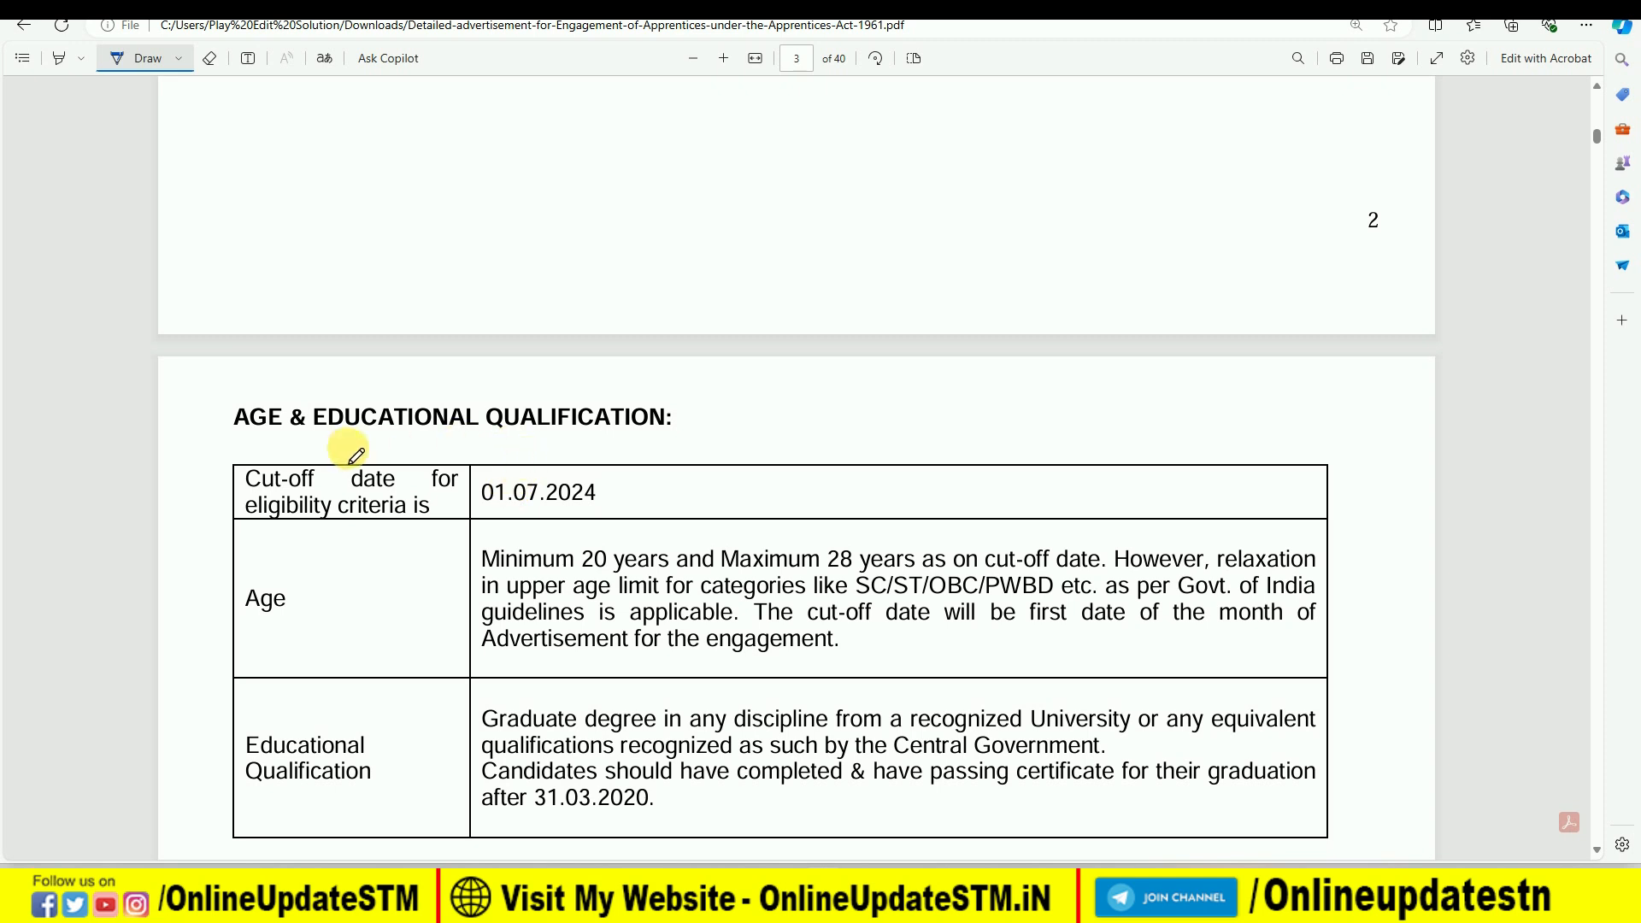
mouse_move(494, 511)
mouse_down()
mouse_move(643, 510)
mouse_move(642, 542)
mouse_up()
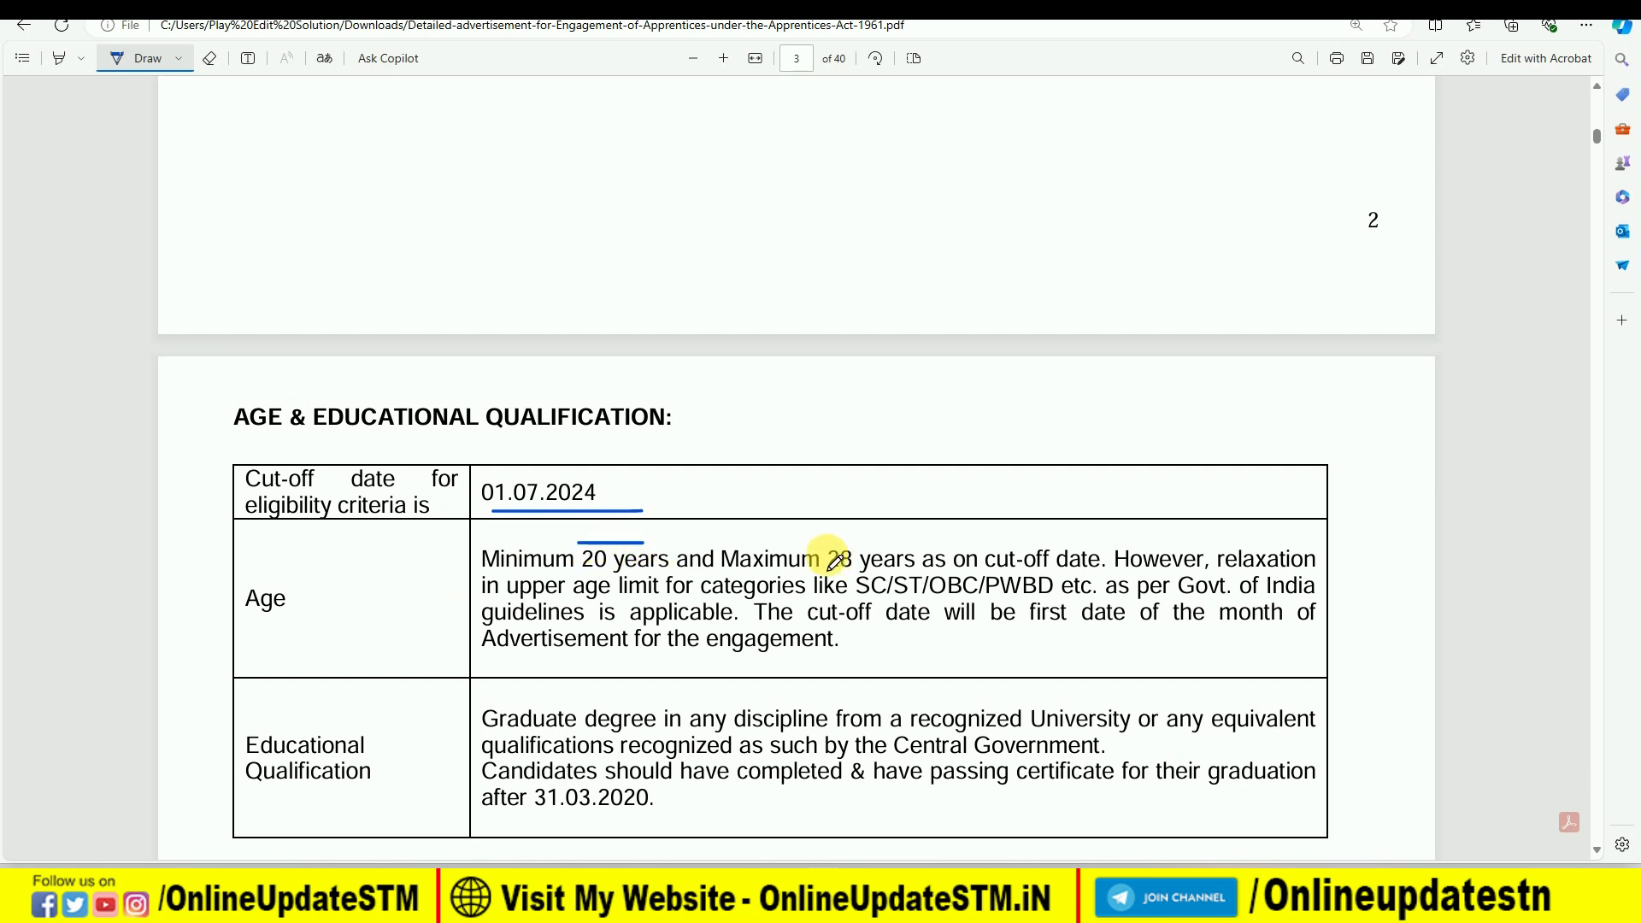
drag(823, 542, 857, 541)
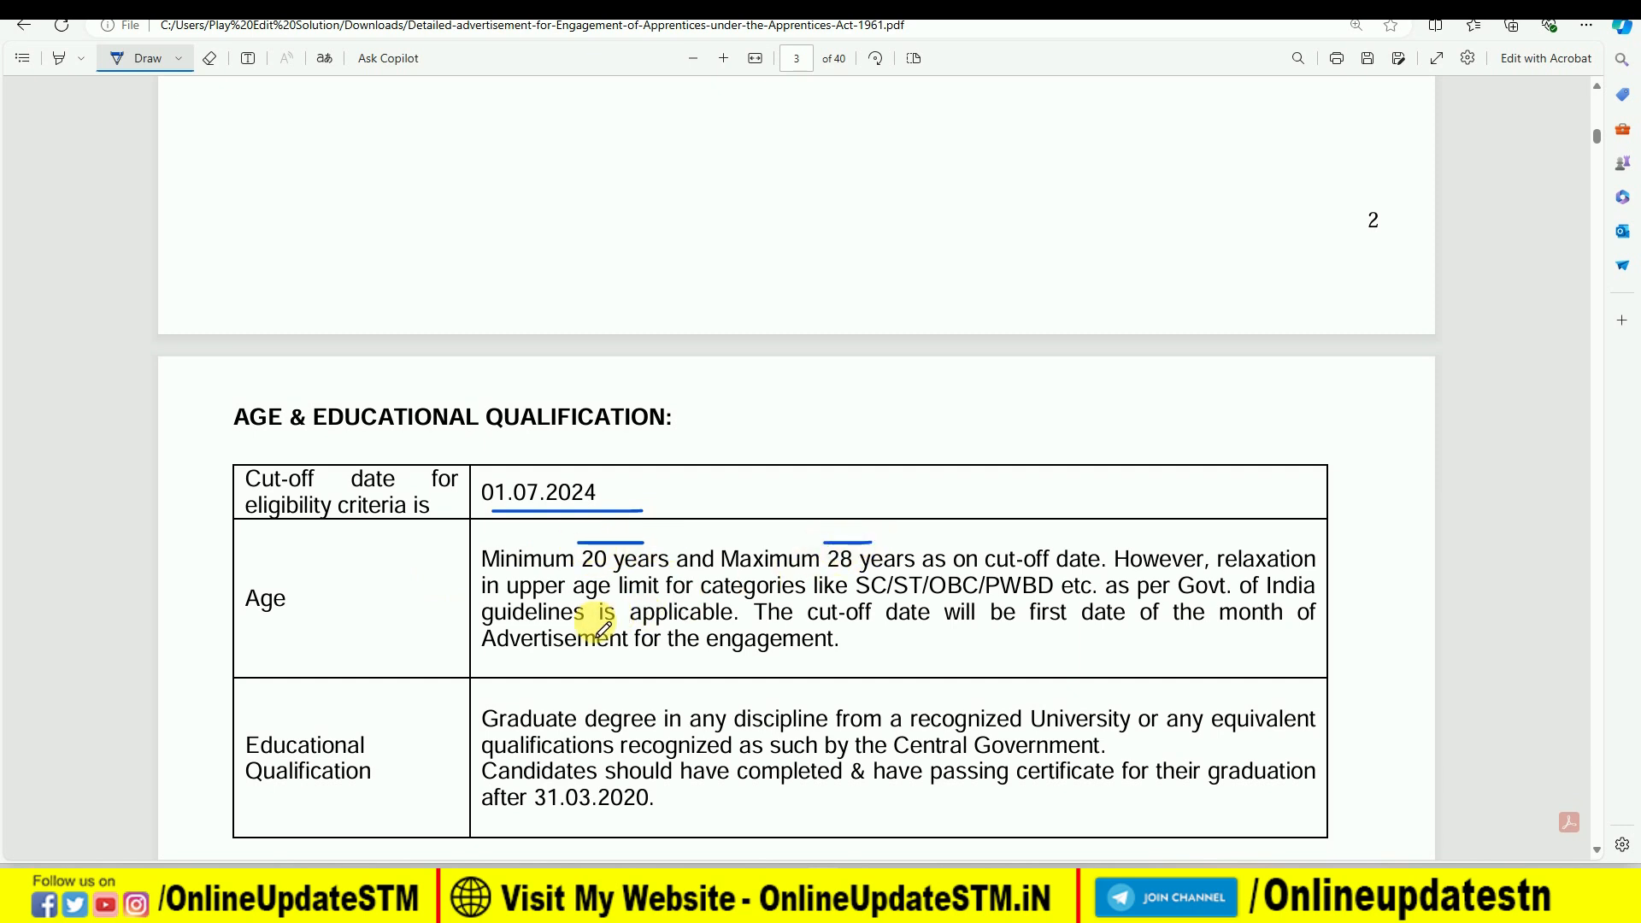
Mark the Educational Qualification label, "Graduate degree" and "recognized" in the qualification row with pen lines.
scroll(586, 623, down, 1)
drag(286, 723, 316, 723)
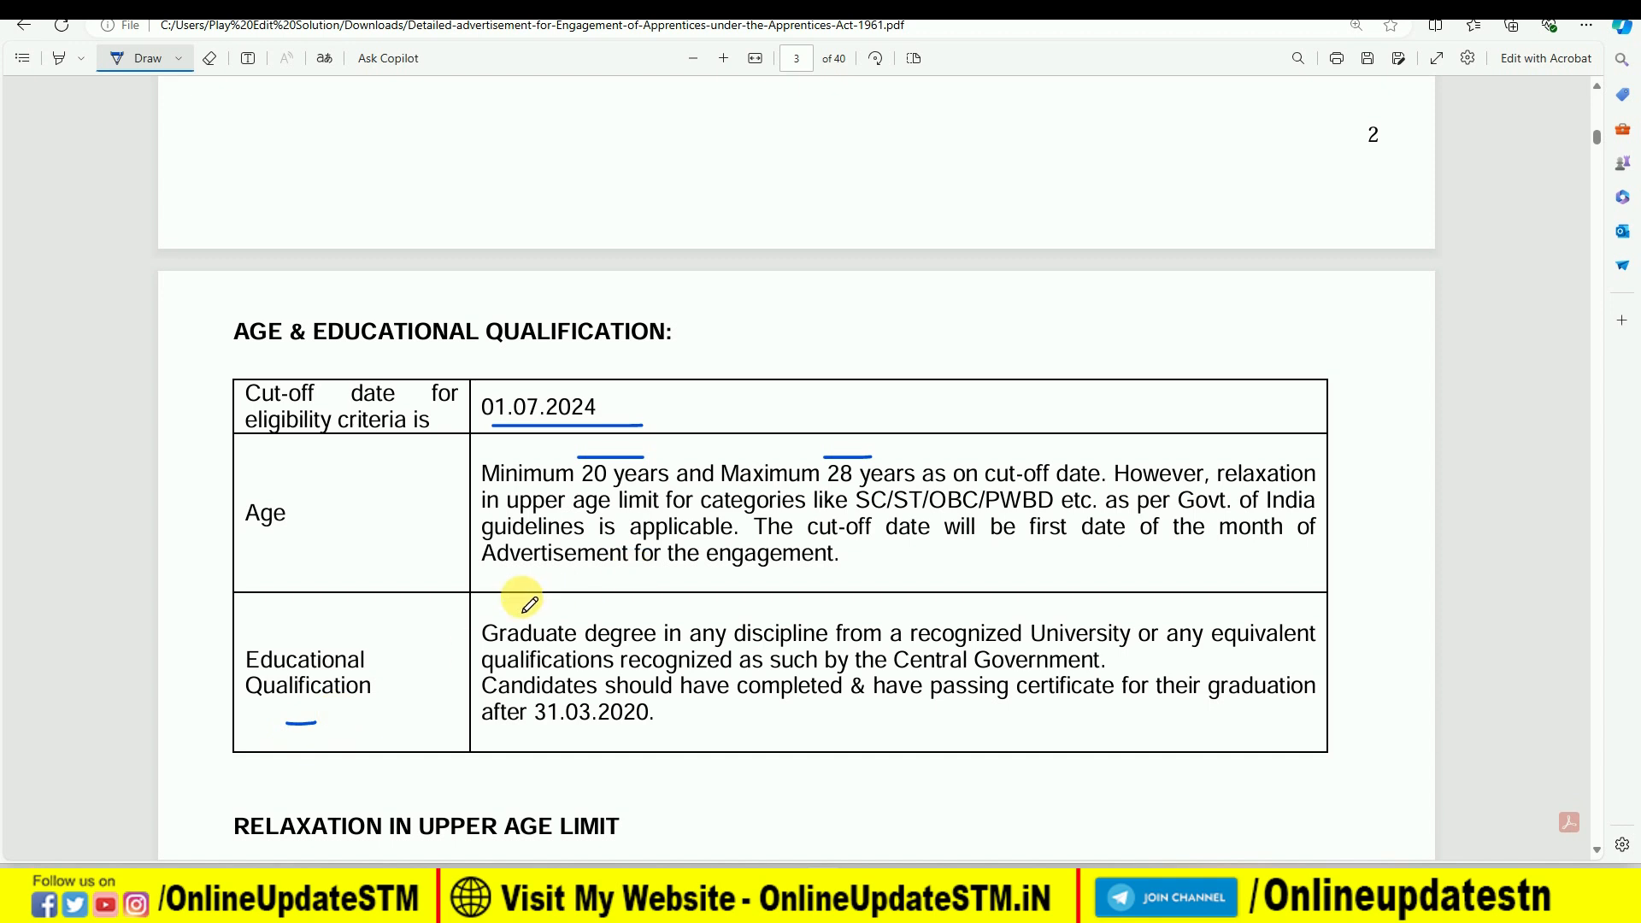
drag(492, 610, 628, 611)
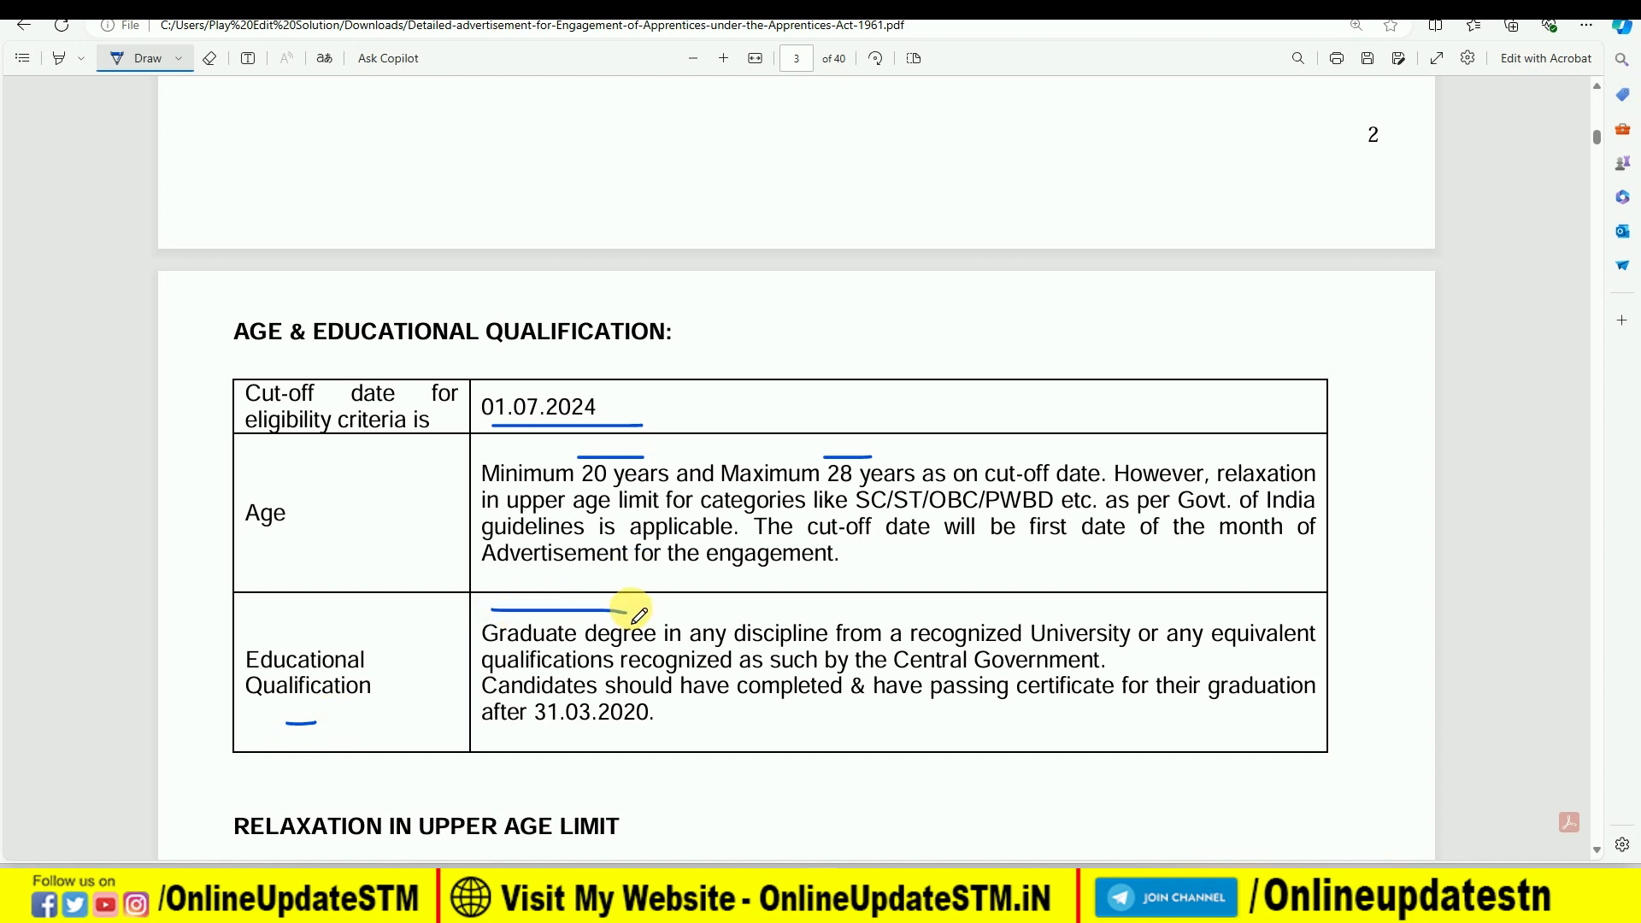
drag(962, 622, 1033, 618)
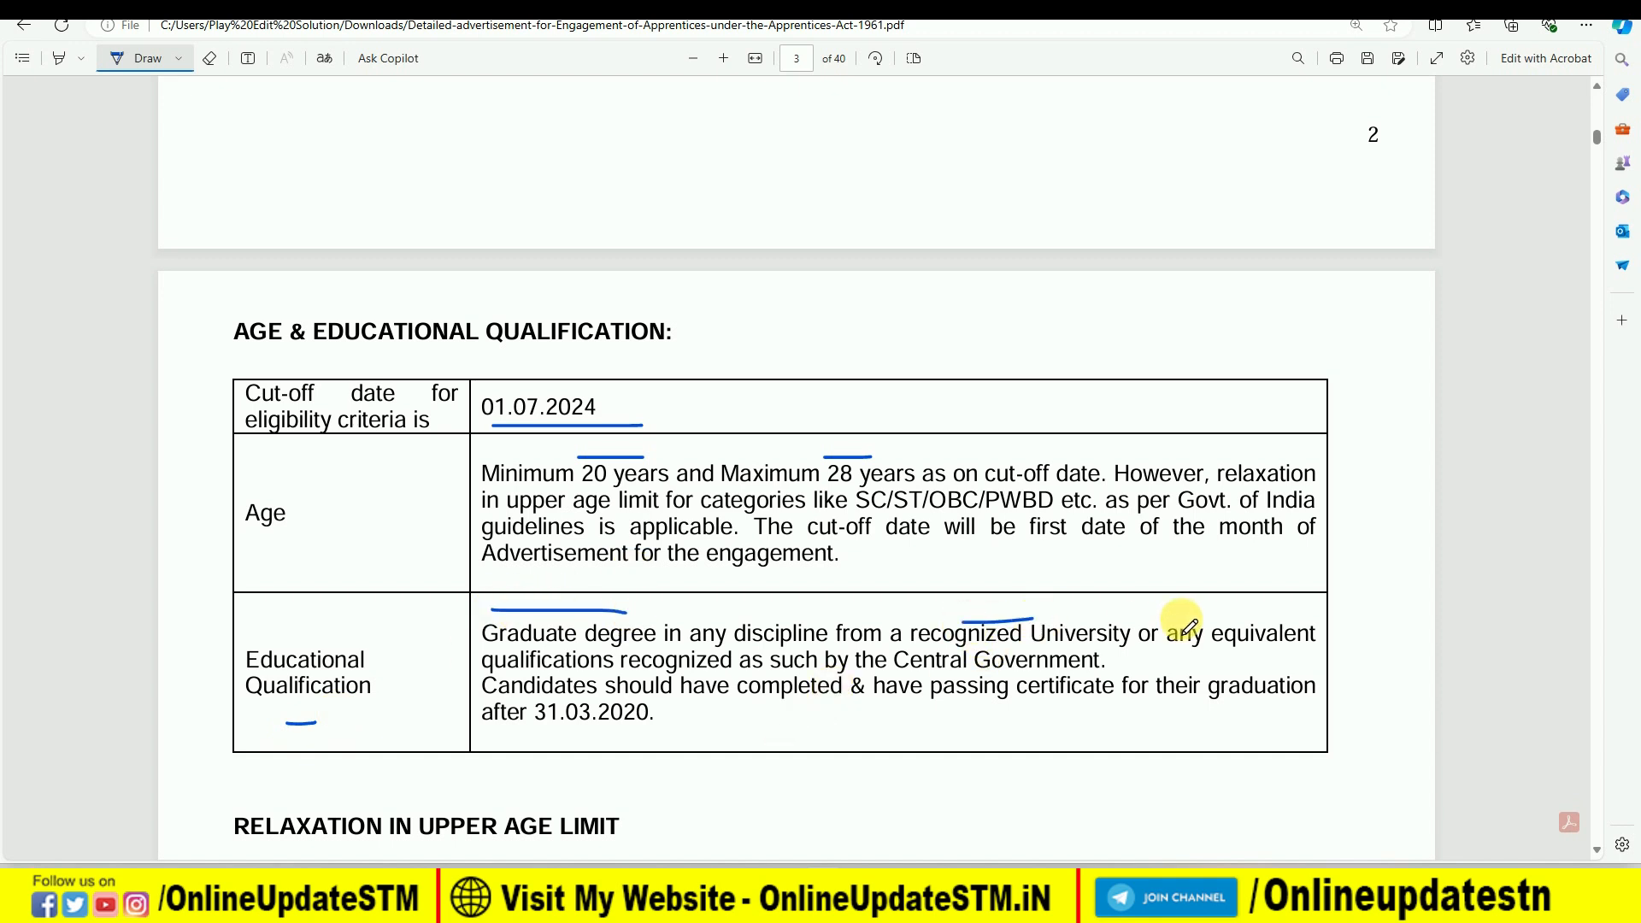
Draw tick marks beside the SC/ST and OBC entries in the upper age relaxation table.
scroll(732, 722, down, 2)
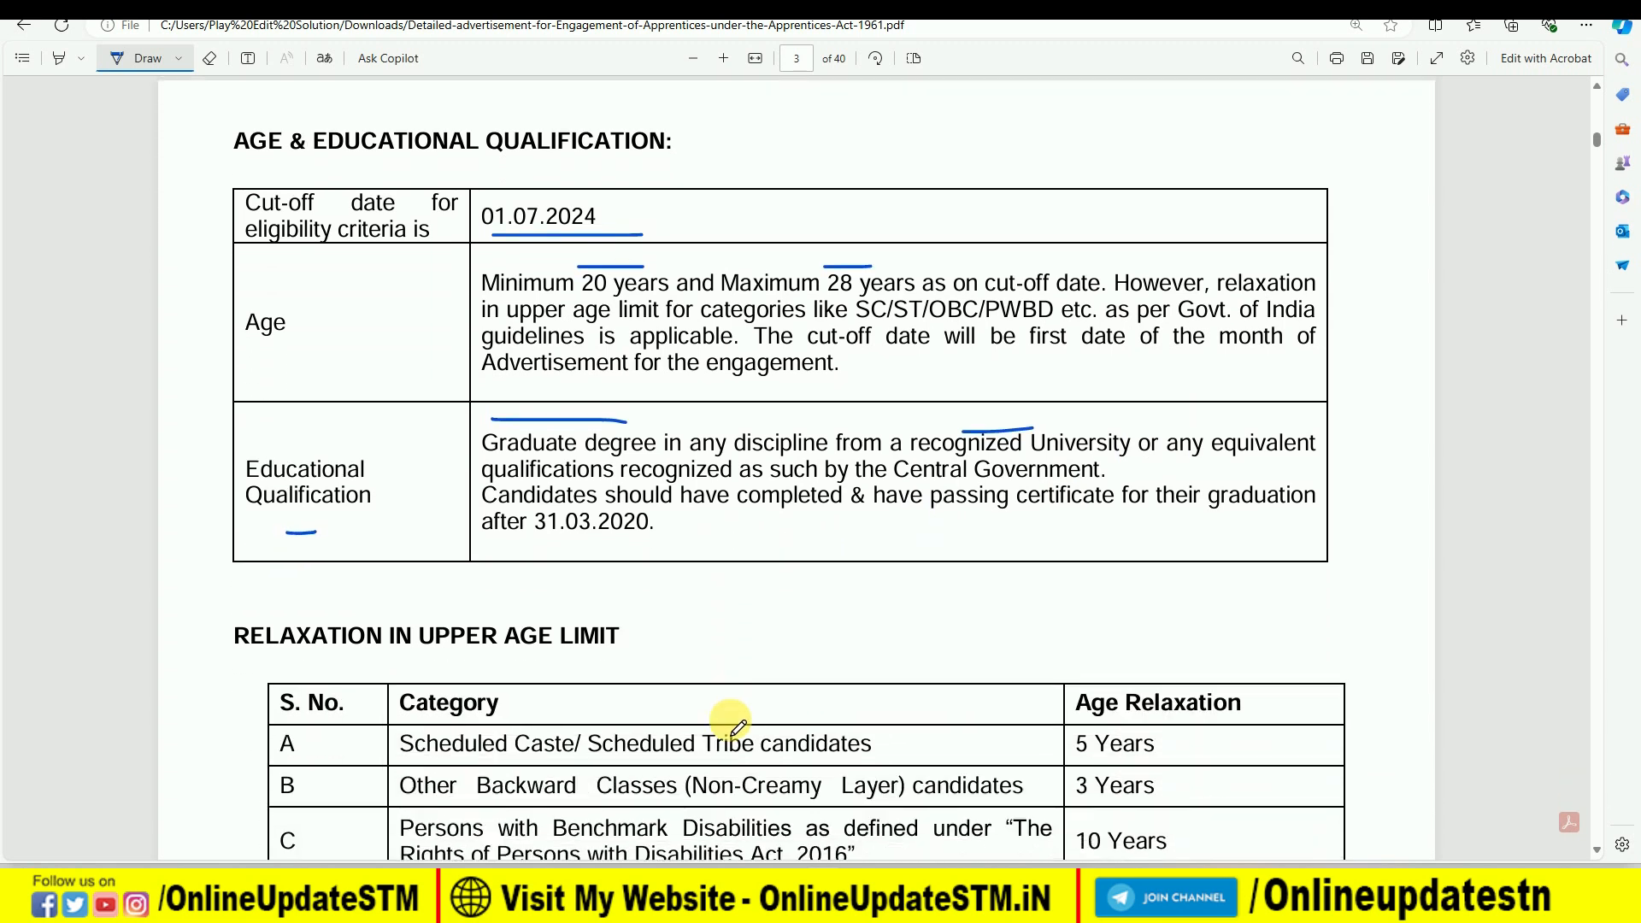
scroll(733, 726, down, 1)
mouse_move(1183, 695)
mouse_down()
mouse_move(1213, 683)
mouse_move(1221, 712)
mouse_up()
scroll(1169, 756, down, 6)
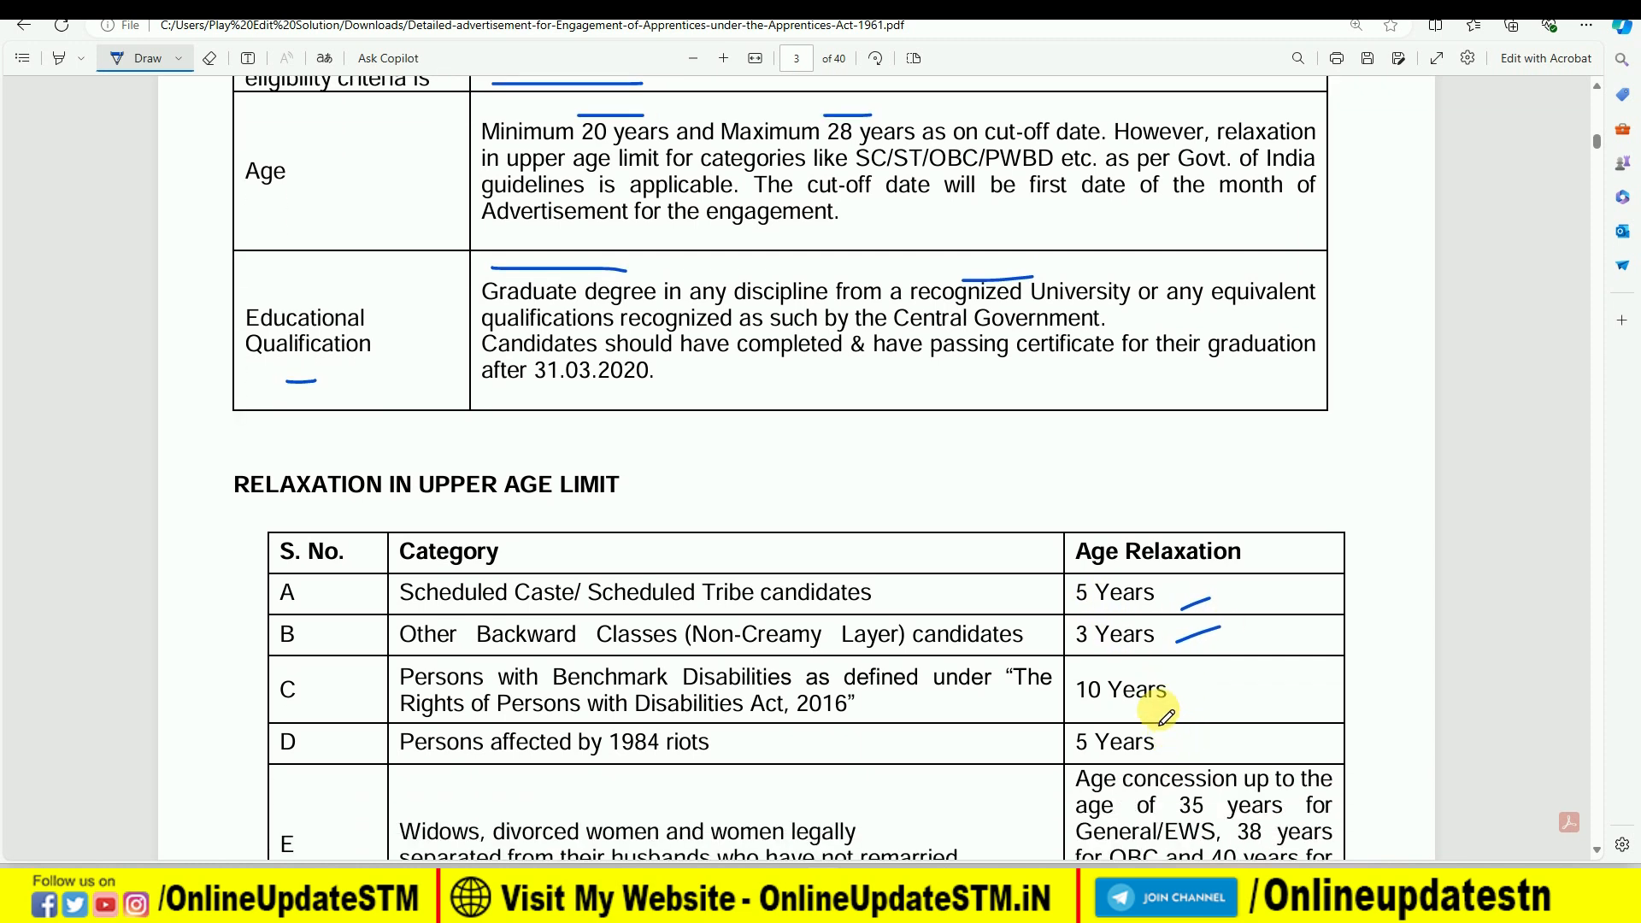
scroll(934, 638, down, 10)
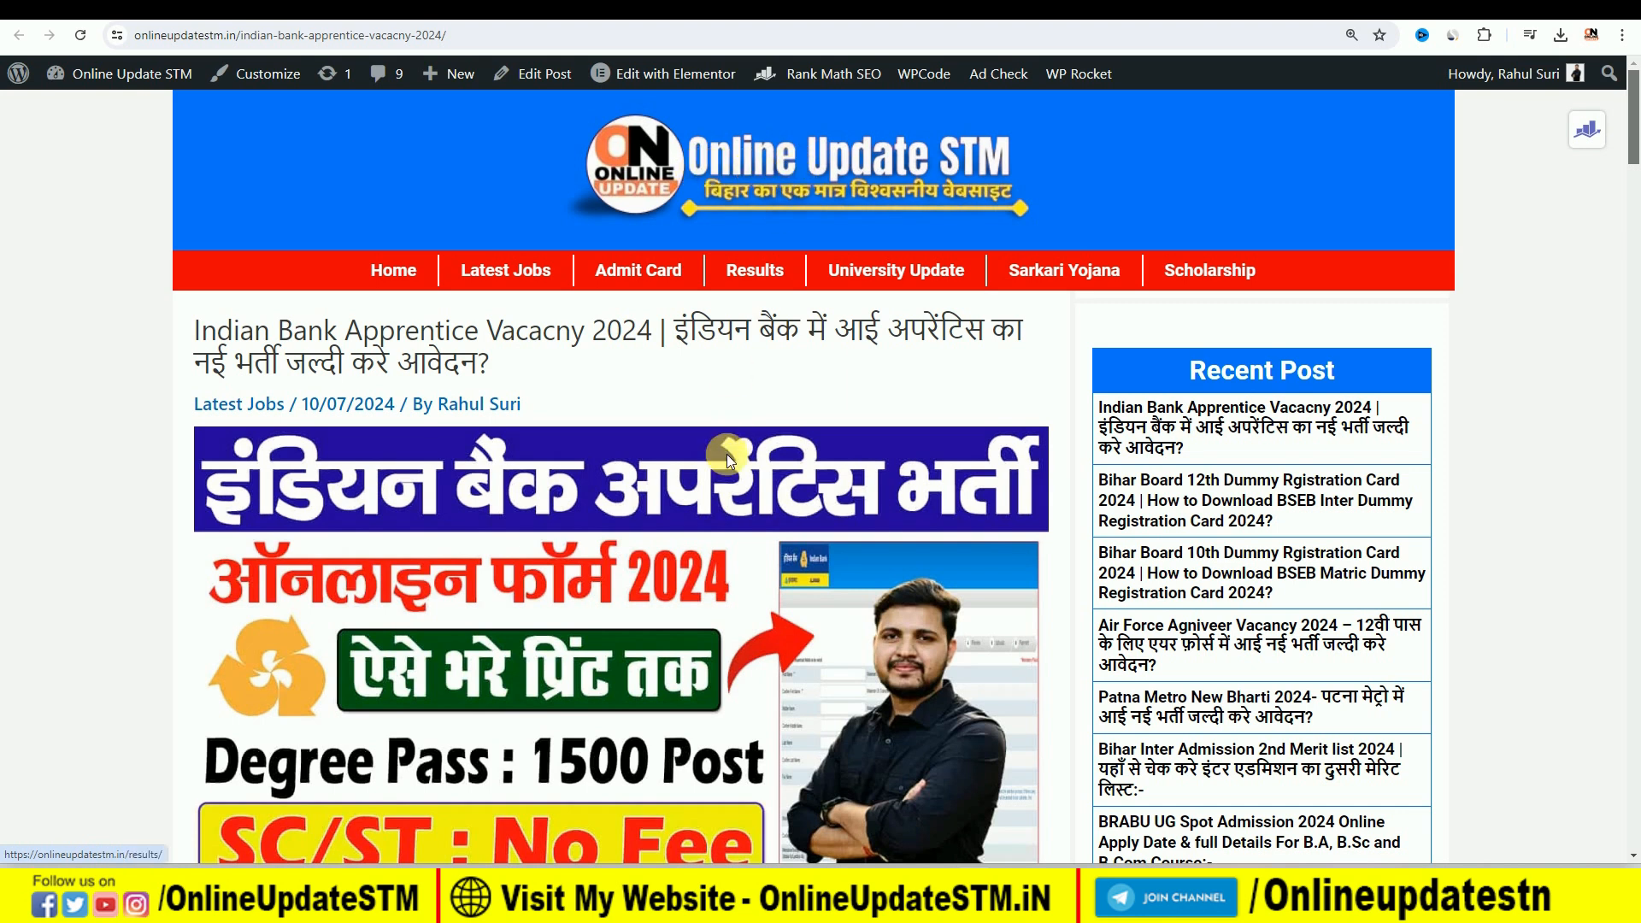
Read through the Indian Bank apprentice article to the Application Fee section, pointing out the Gen/OBC/EWS fee.
scroll(726, 454, down, 4)
scroll(726, 455, down, 15)
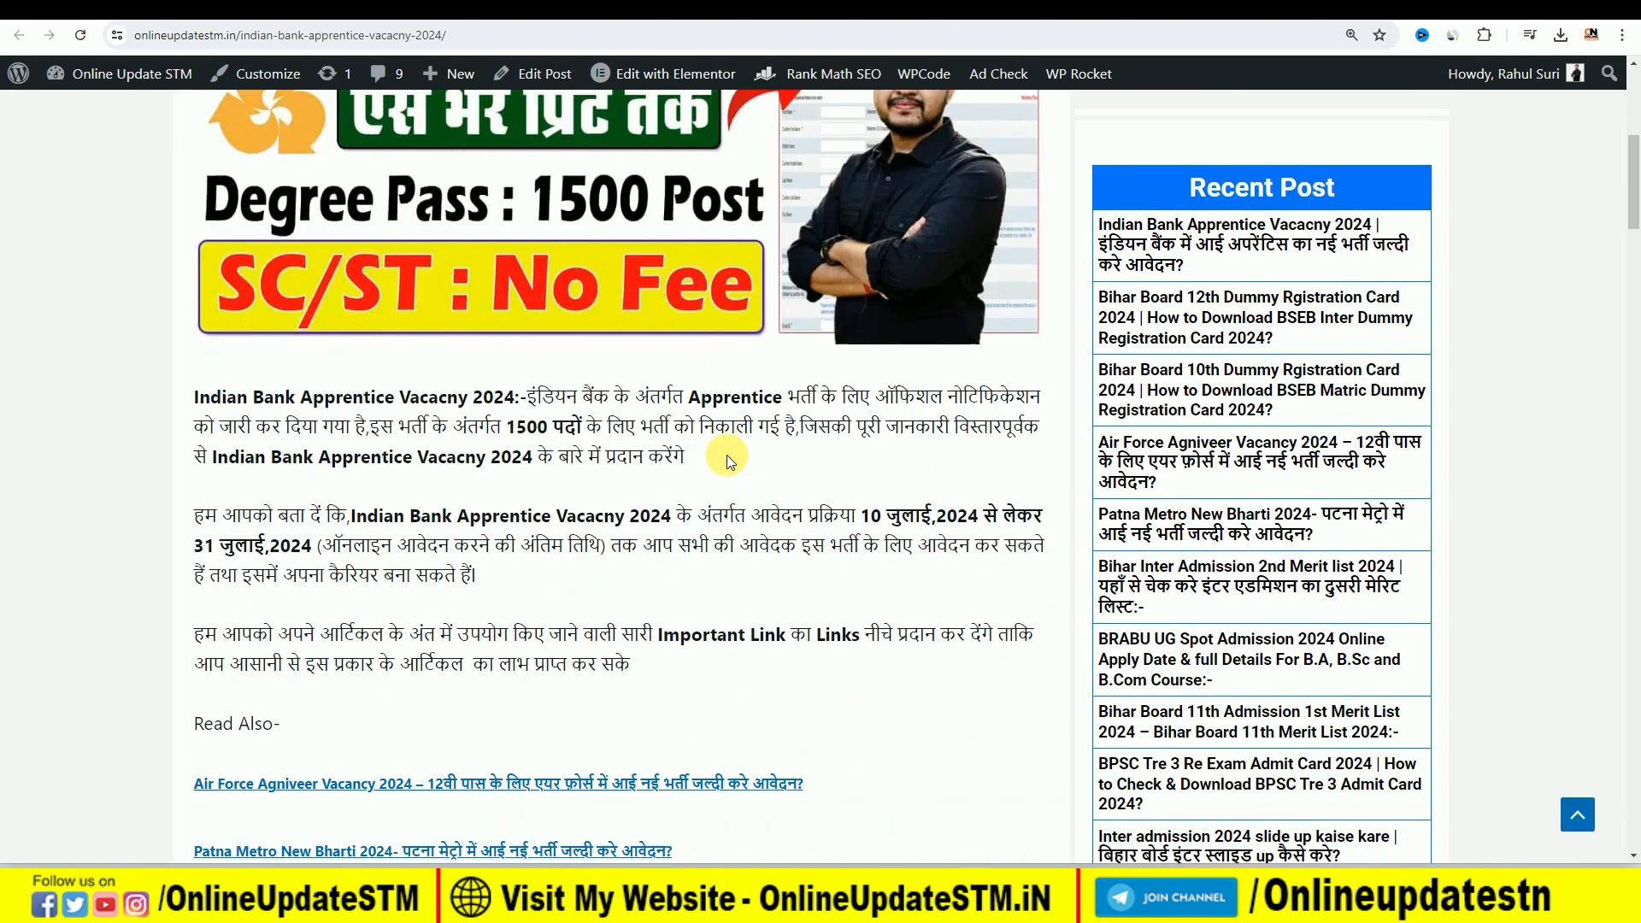
scroll(727, 454, down, 12)
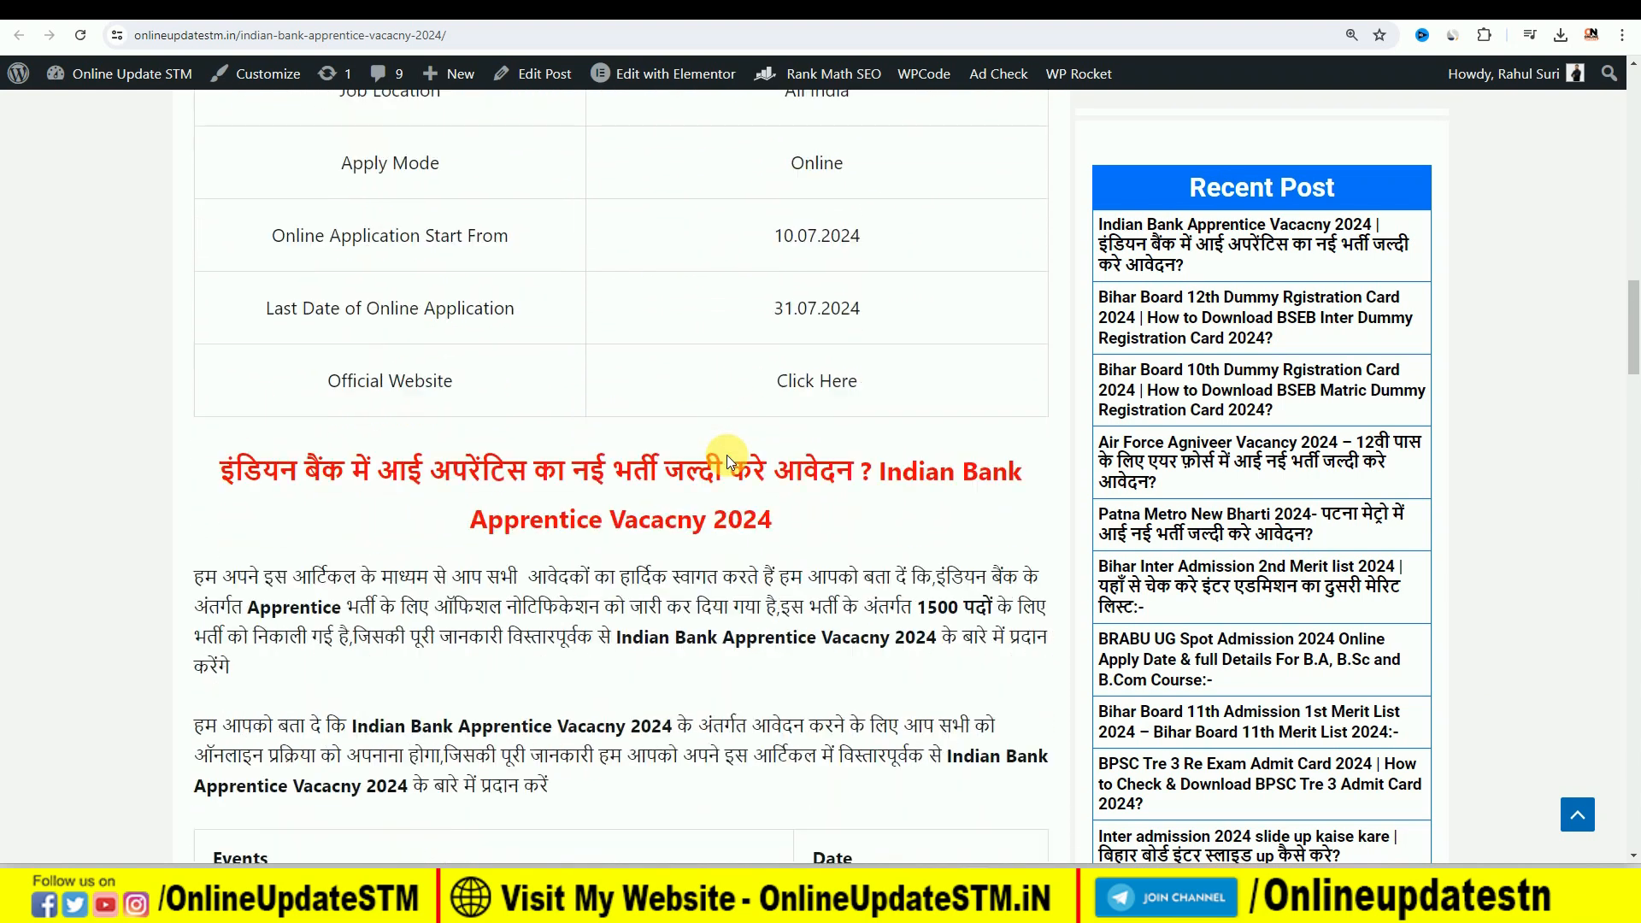
scroll(727, 454, down, 2)
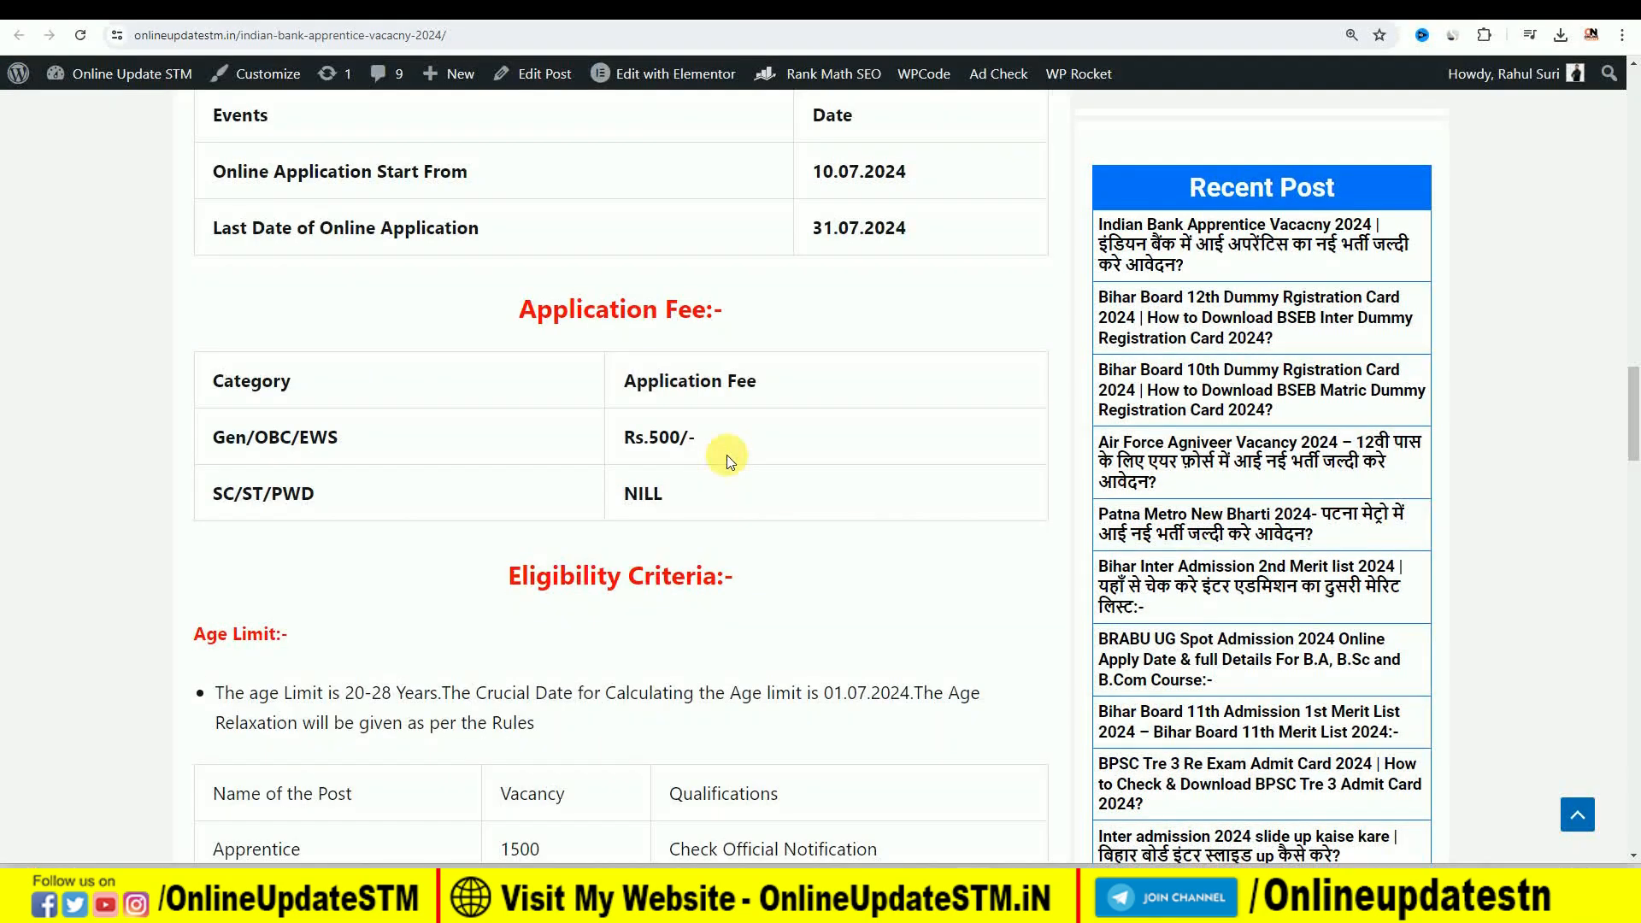
drag(520, 309, 725, 294)
click(425, 340)
drag(225, 441, 338, 437)
click(664, 438)
Examine the article's Selection Process section, selecting its heading and the listed examination and verification stages.
scroll(670, 495, down, 4)
scroll(673, 500, down, 2)
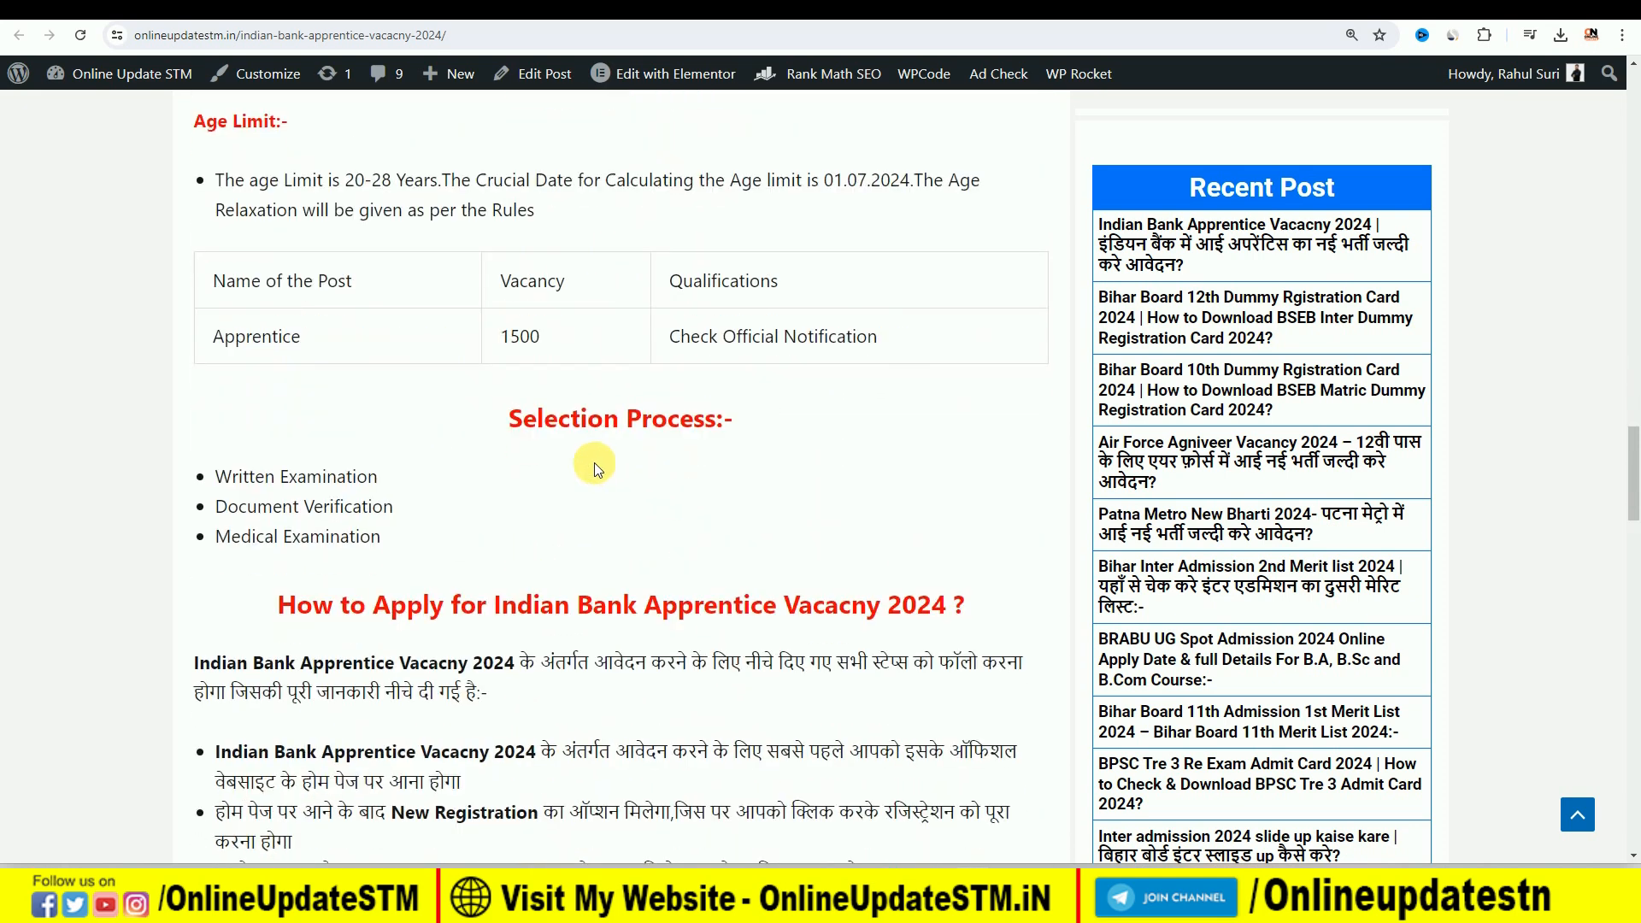
drag(513, 418, 752, 418)
click(391, 440)
drag(215, 476, 413, 476)
click(417, 475)
drag(216, 476, 391, 513)
click(260, 538)
Open the Registration link for applying online from the article's Important Links section.
scroll(601, 627, down, 5)
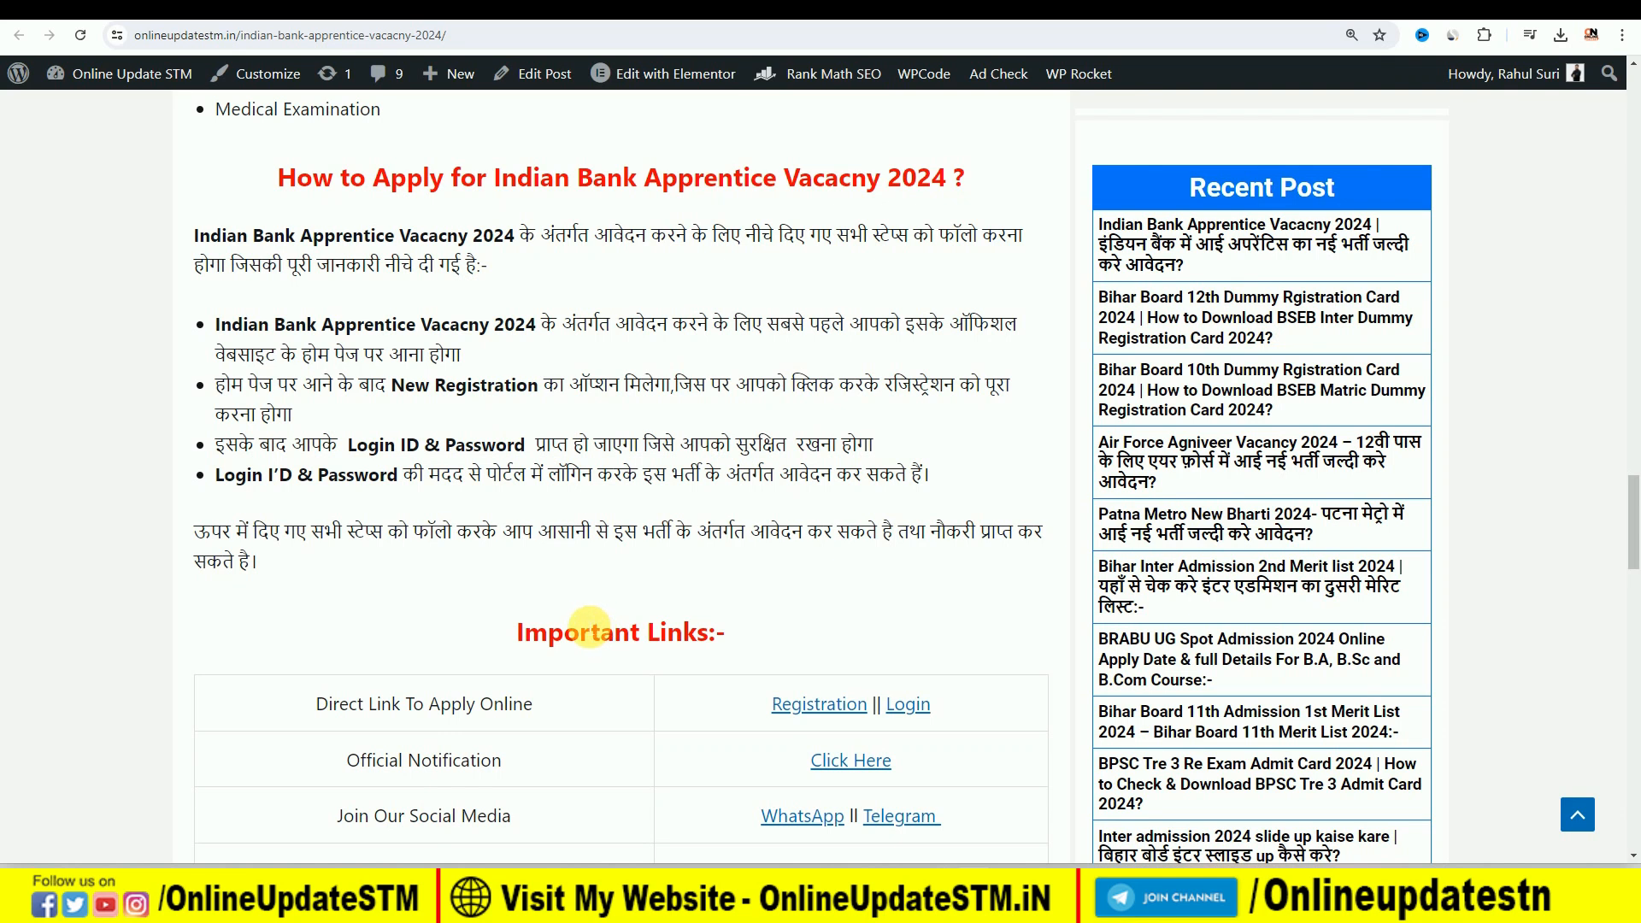
drag(516, 631, 774, 619)
click(781, 613)
scroll(781, 614, down, 2)
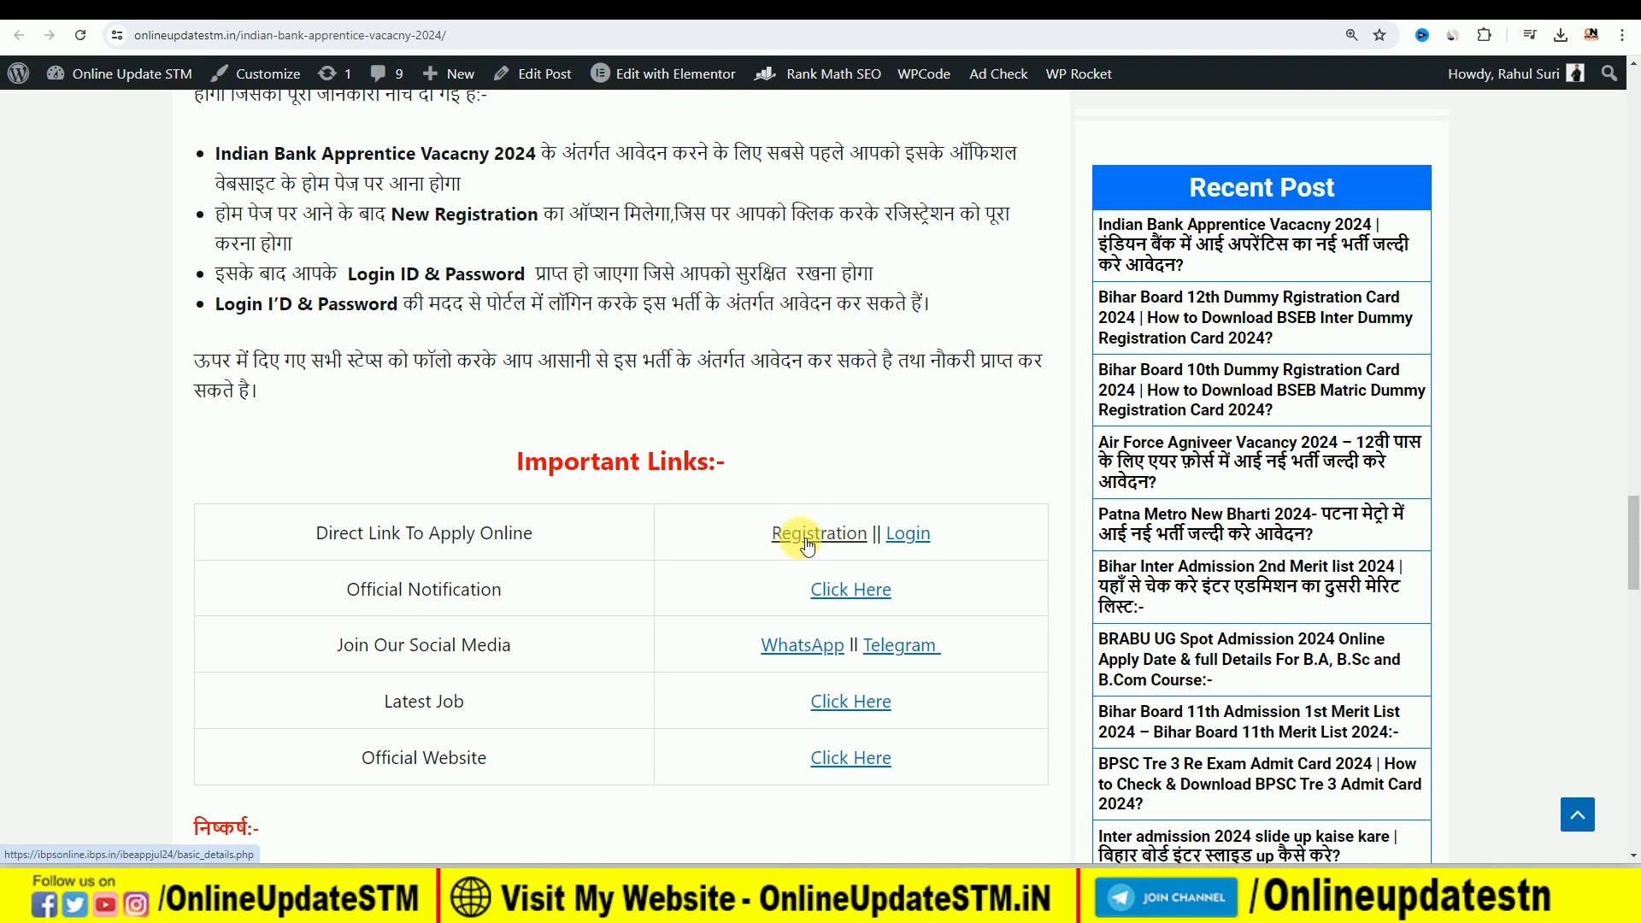
click(809, 537)
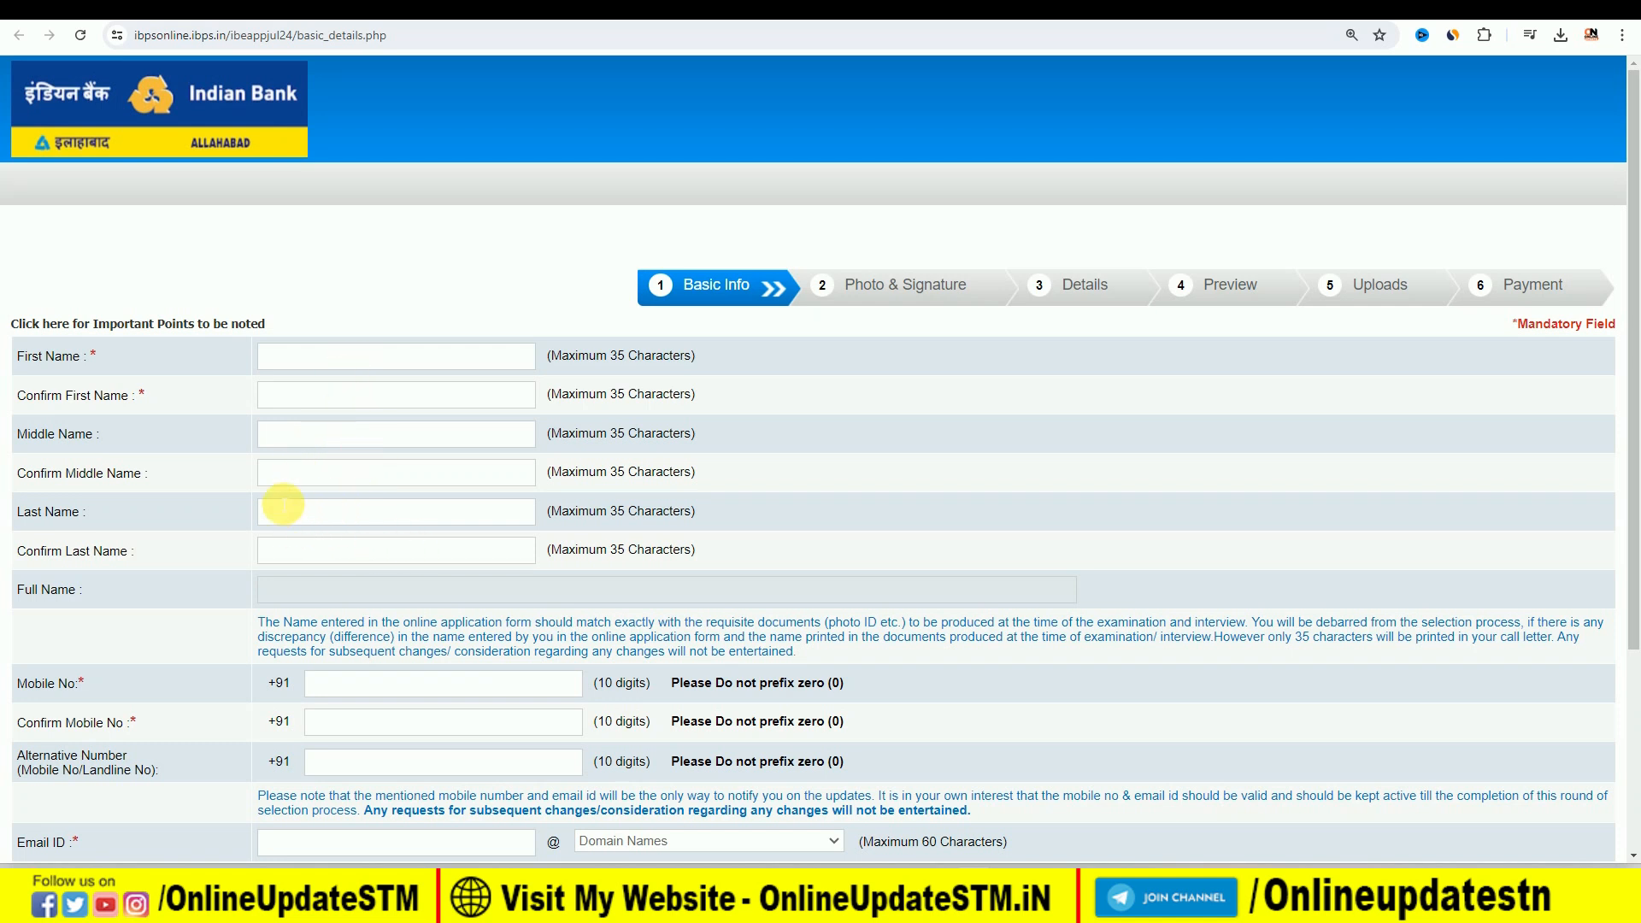
Choose gmail.com as the email domain on the Basic Info registration form.
scroll(172, 446, down, 2)
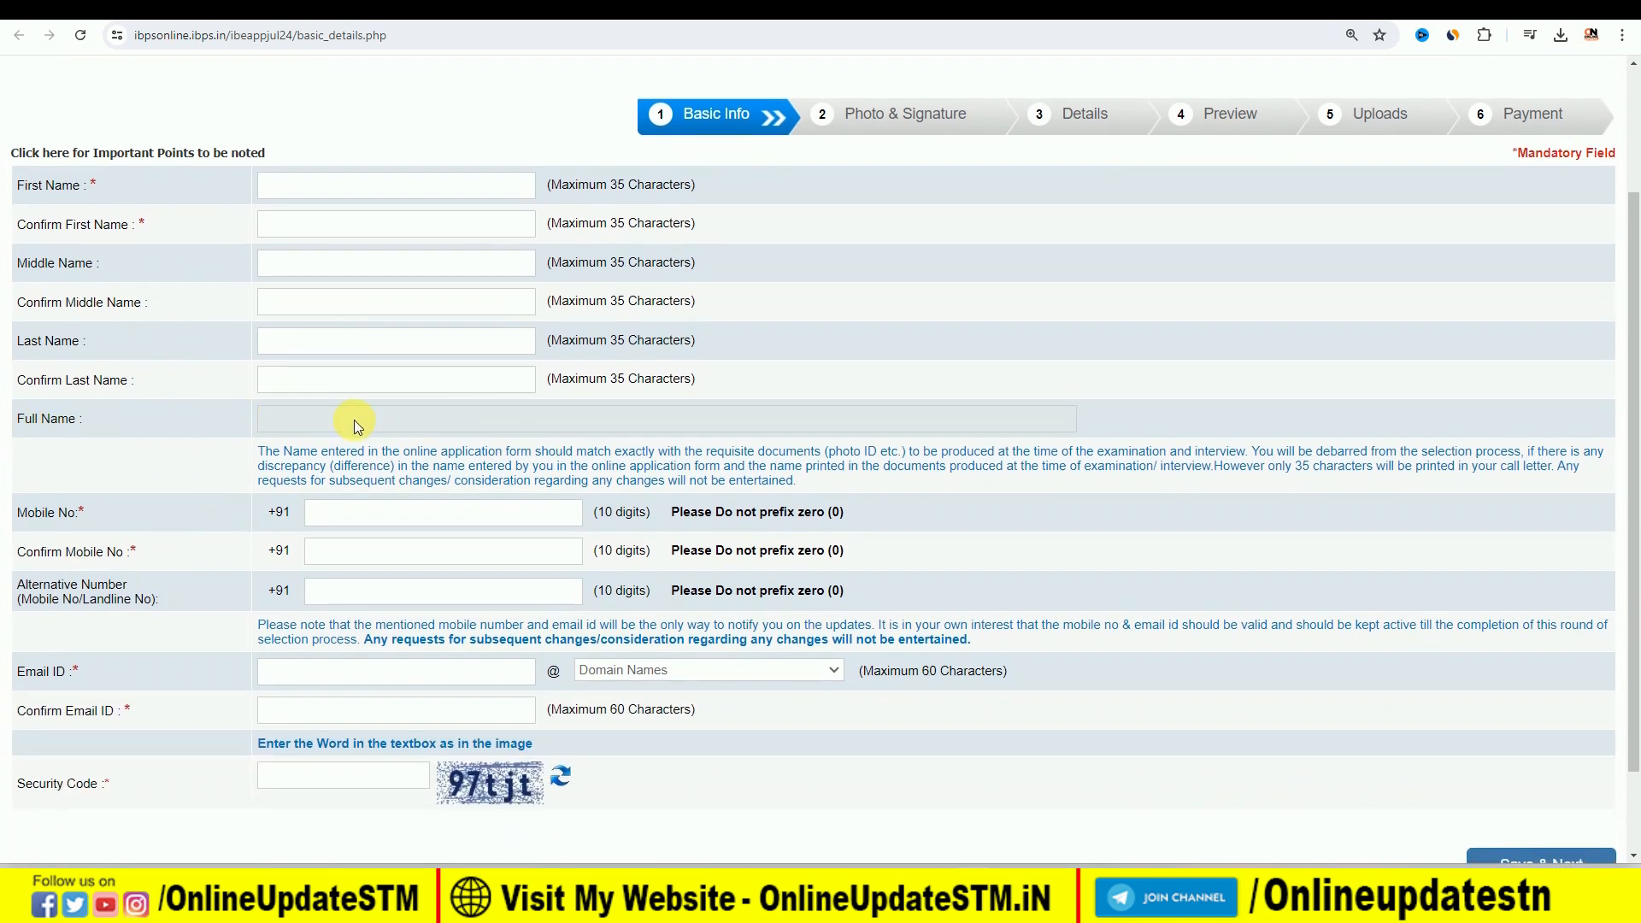
scroll(413, 419, down, 1)
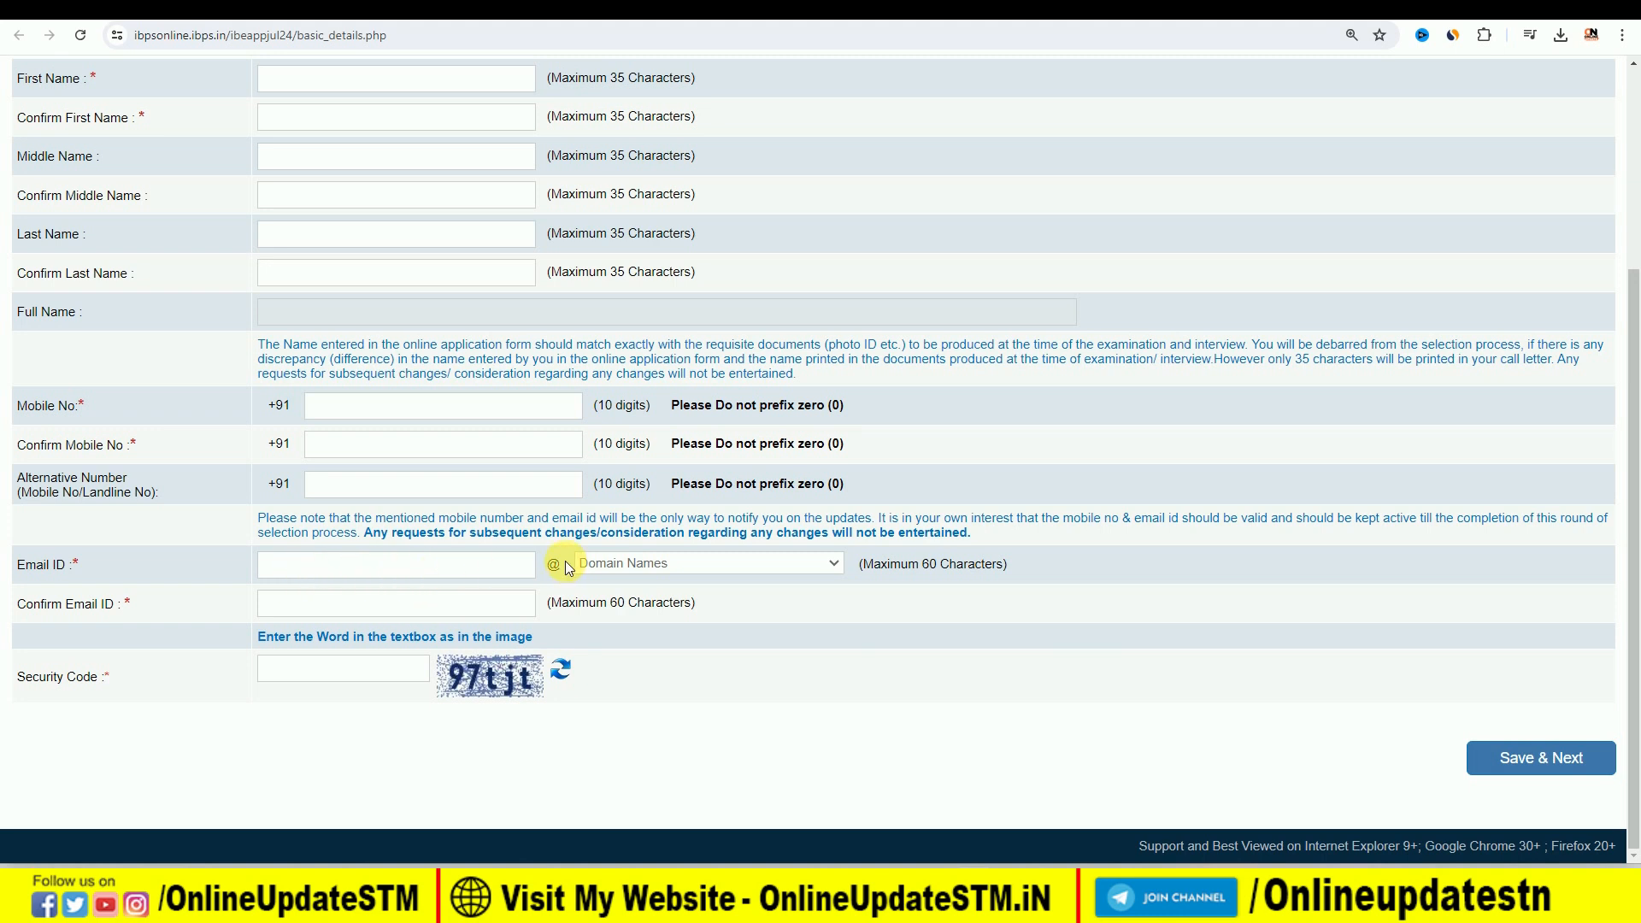
click(655, 570)
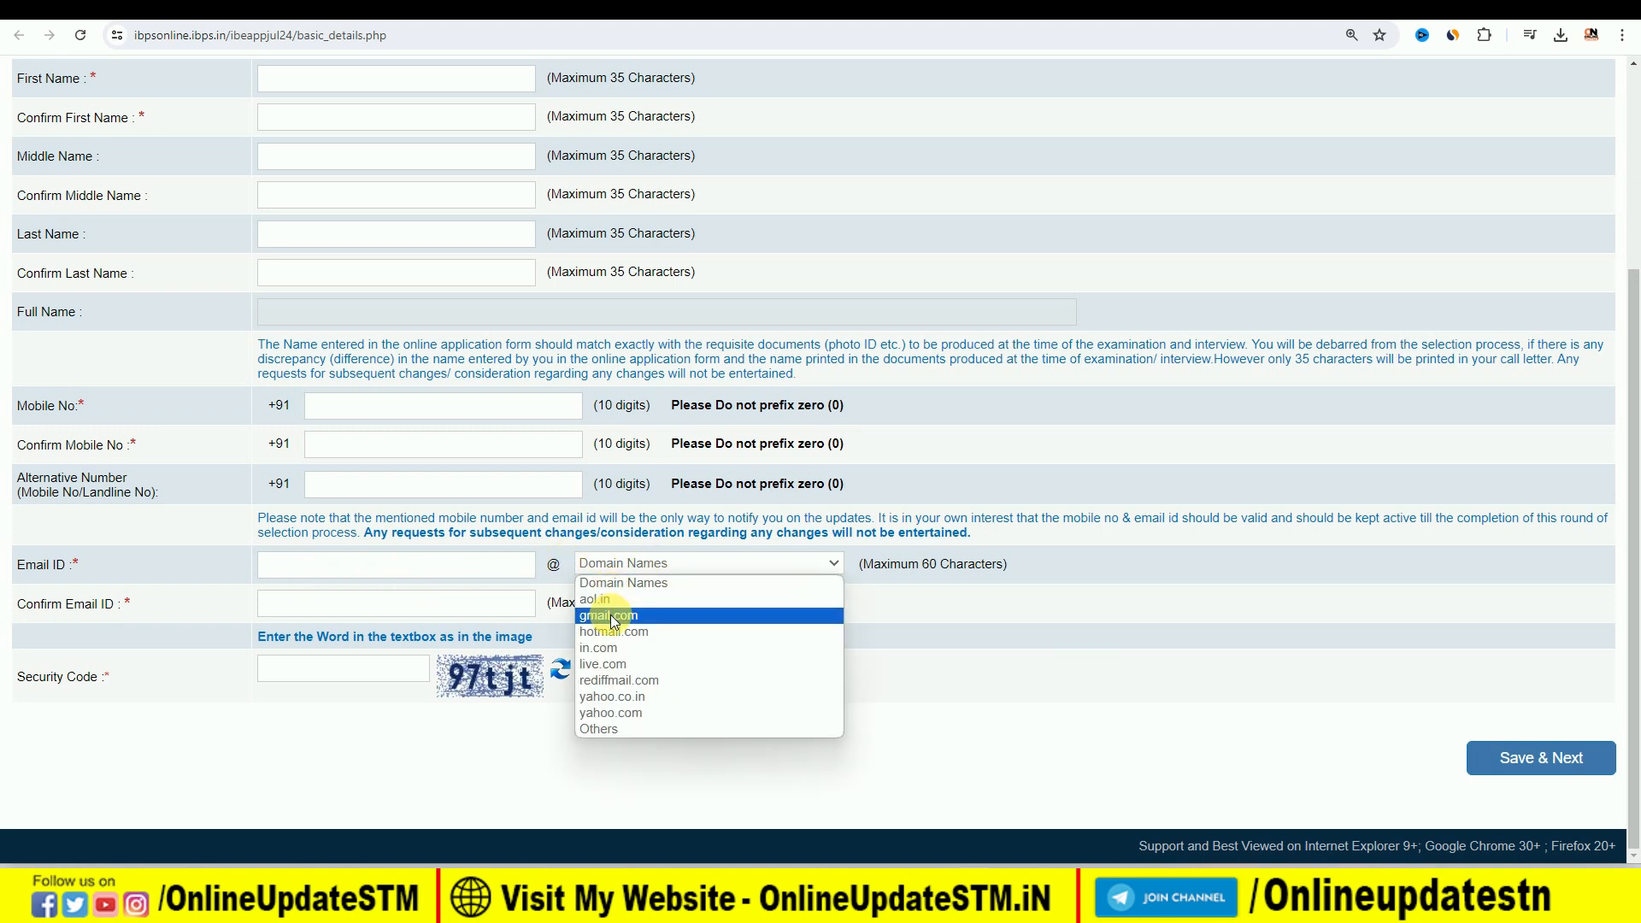
click(598, 609)
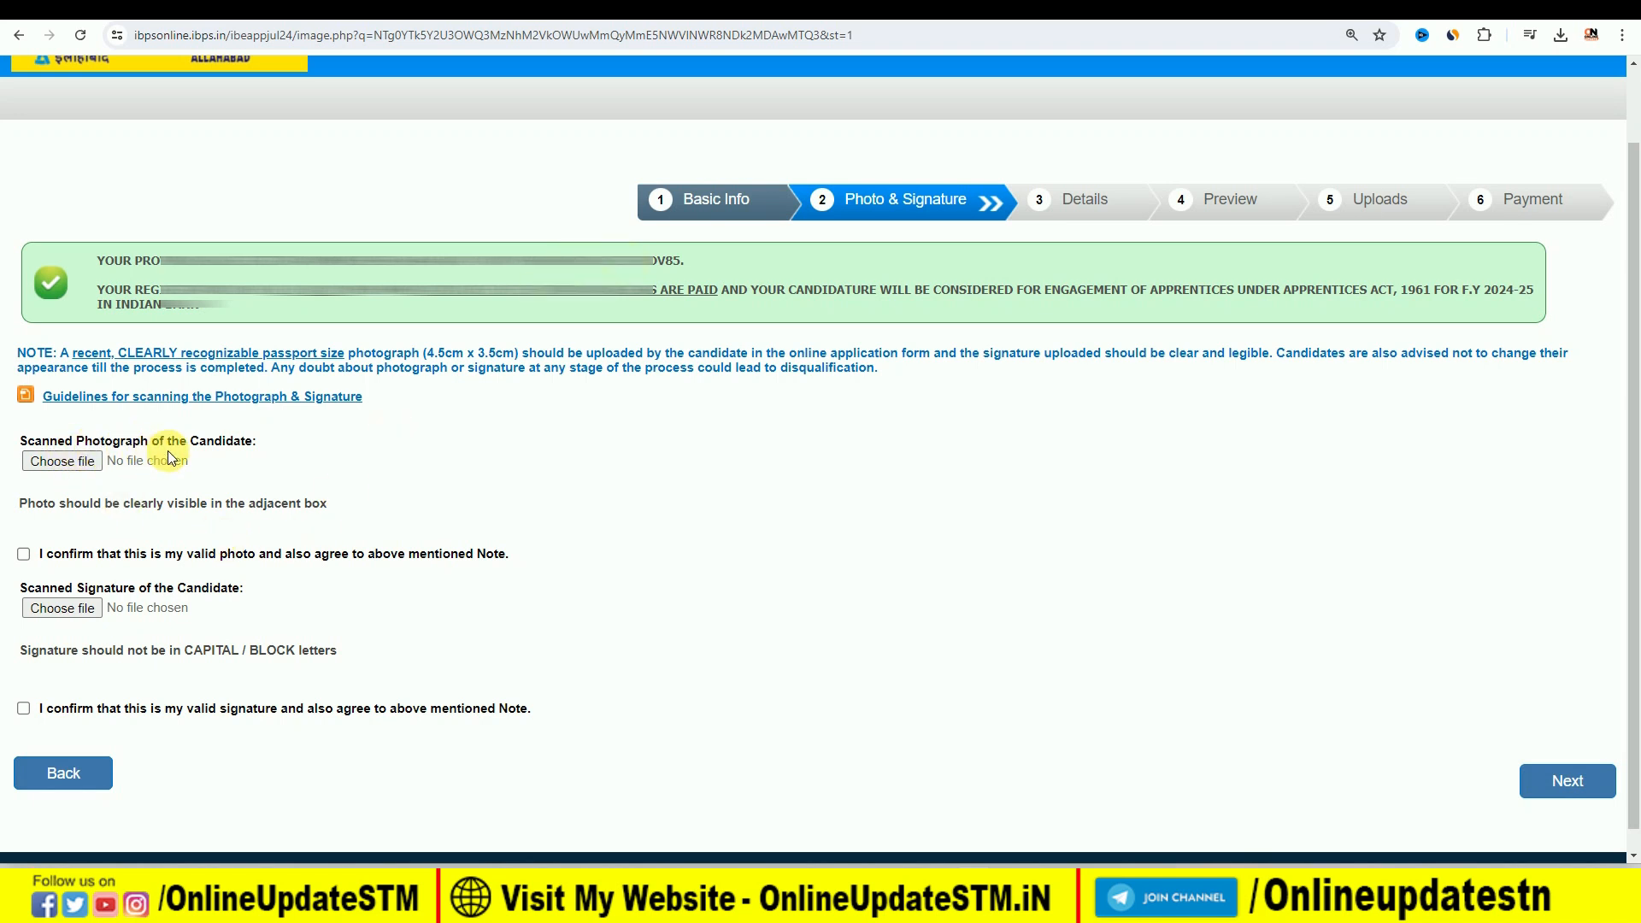
Open the photograph and signature scanning guidelines and examine the background, dimension and file size rules for the photograph.
click(253, 398)
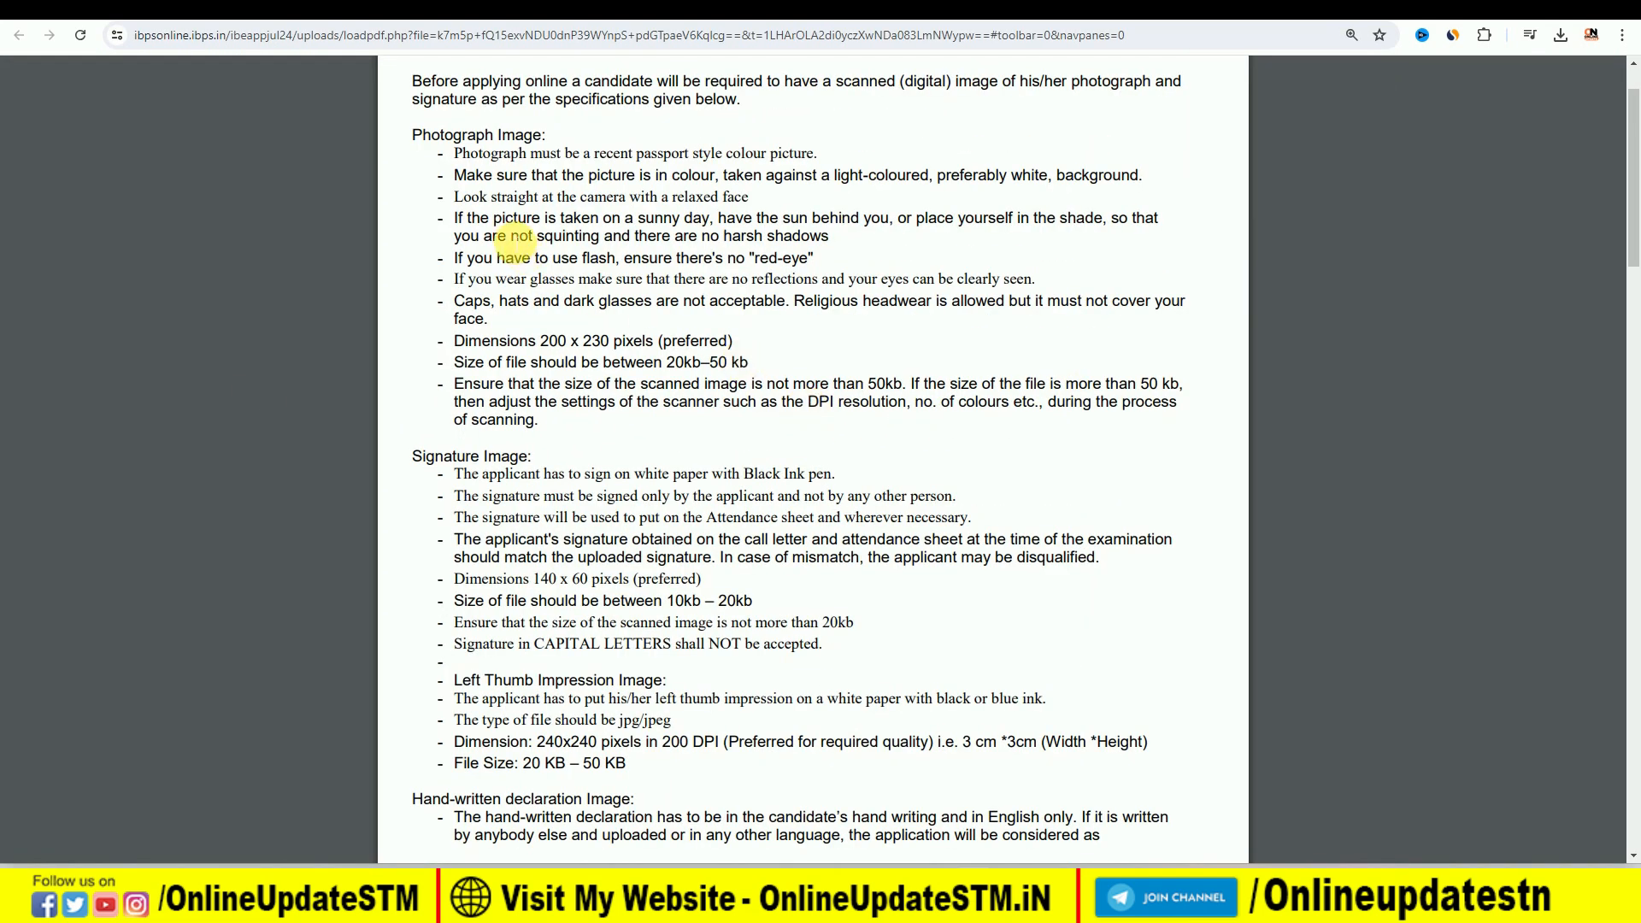
drag(557, 156, 793, 173)
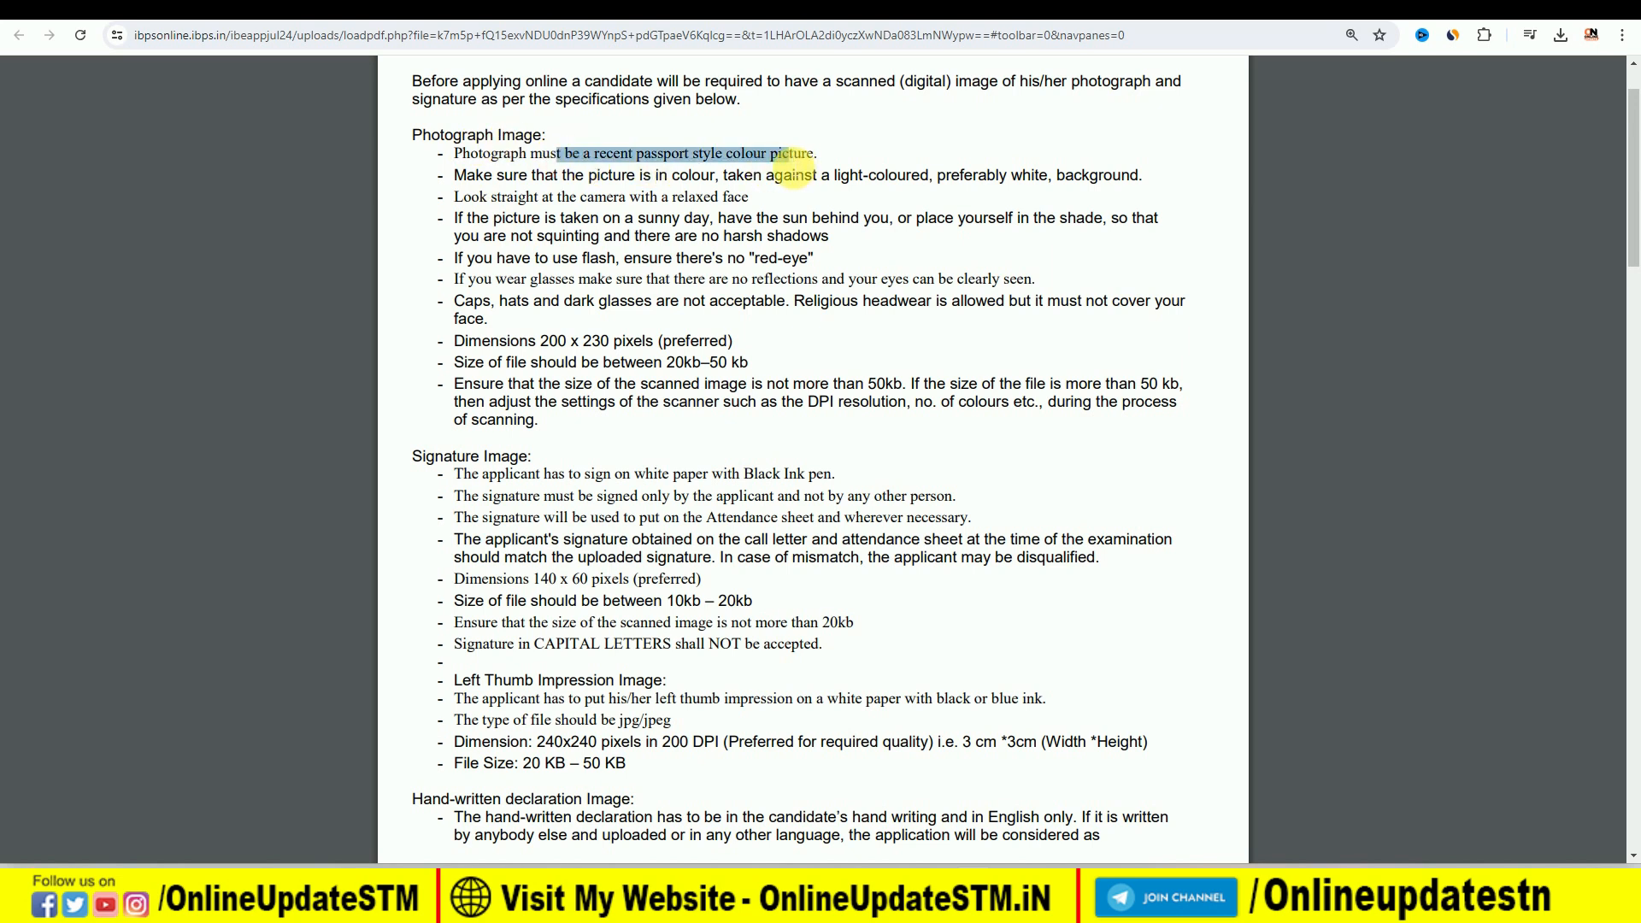
click(910, 156)
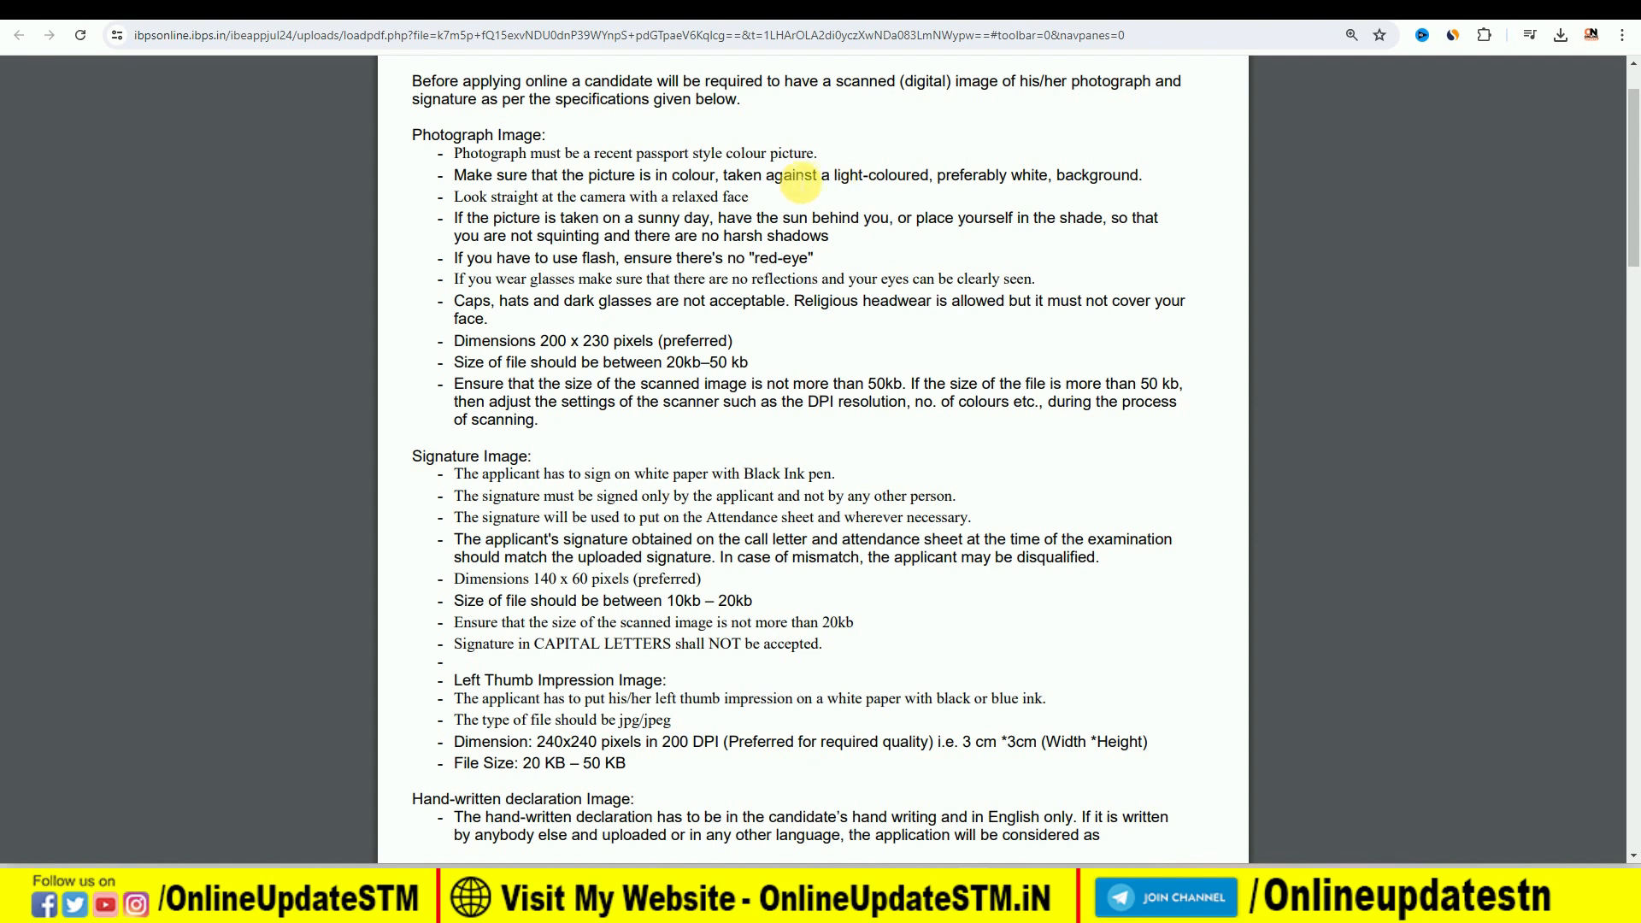
drag(837, 176, 908, 177)
click(969, 180)
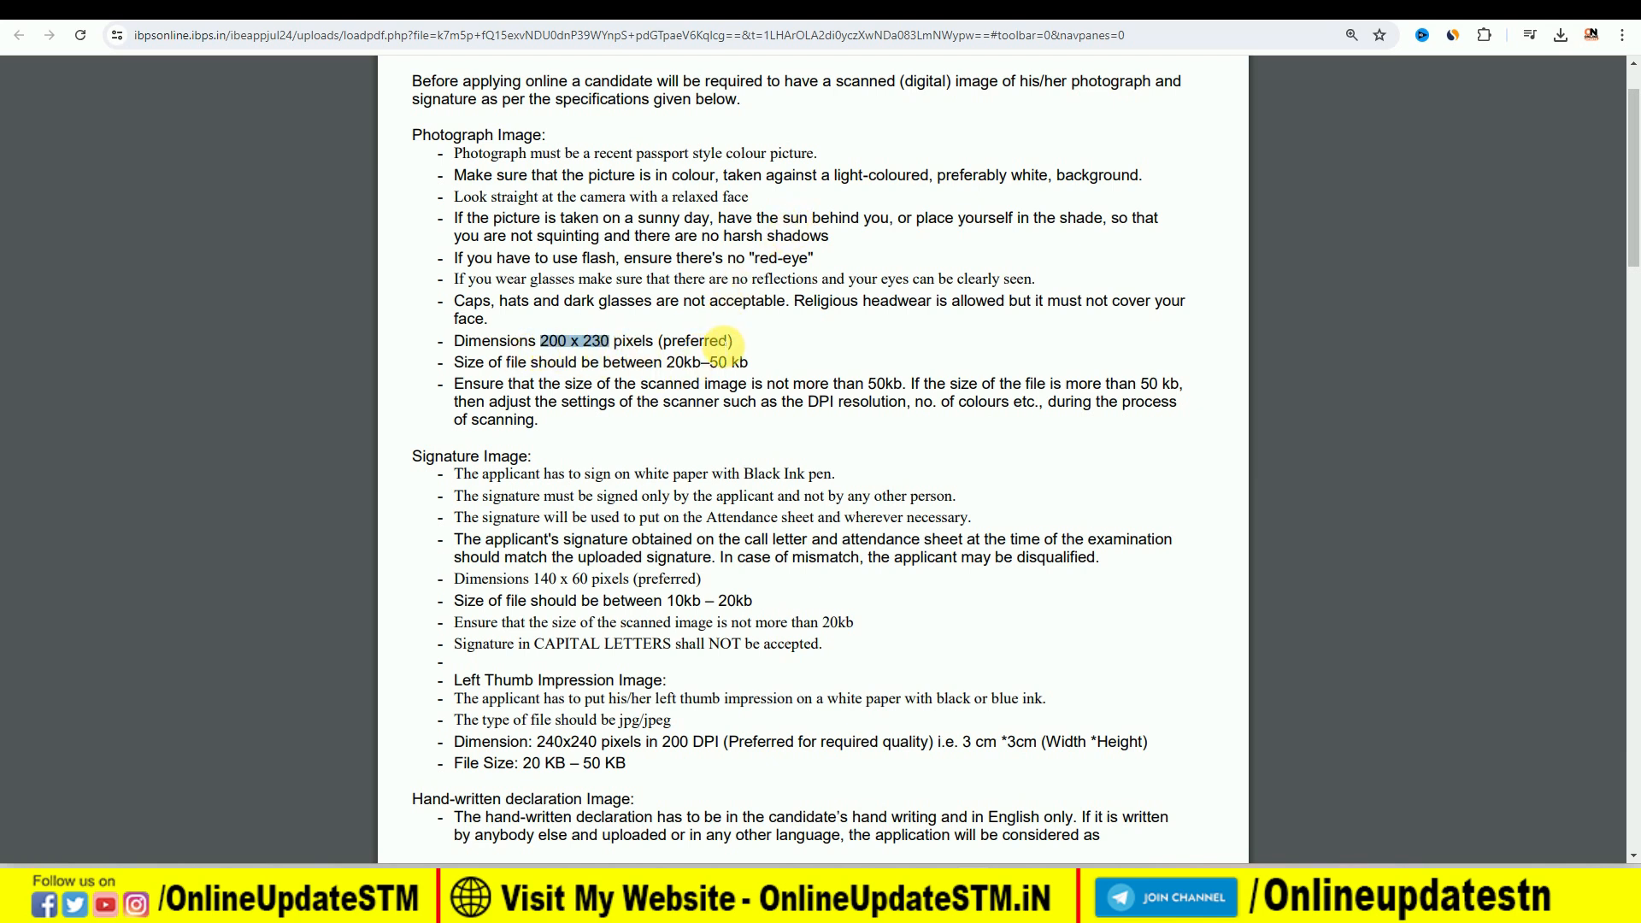
drag(667, 362, 746, 363)
click(876, 396)
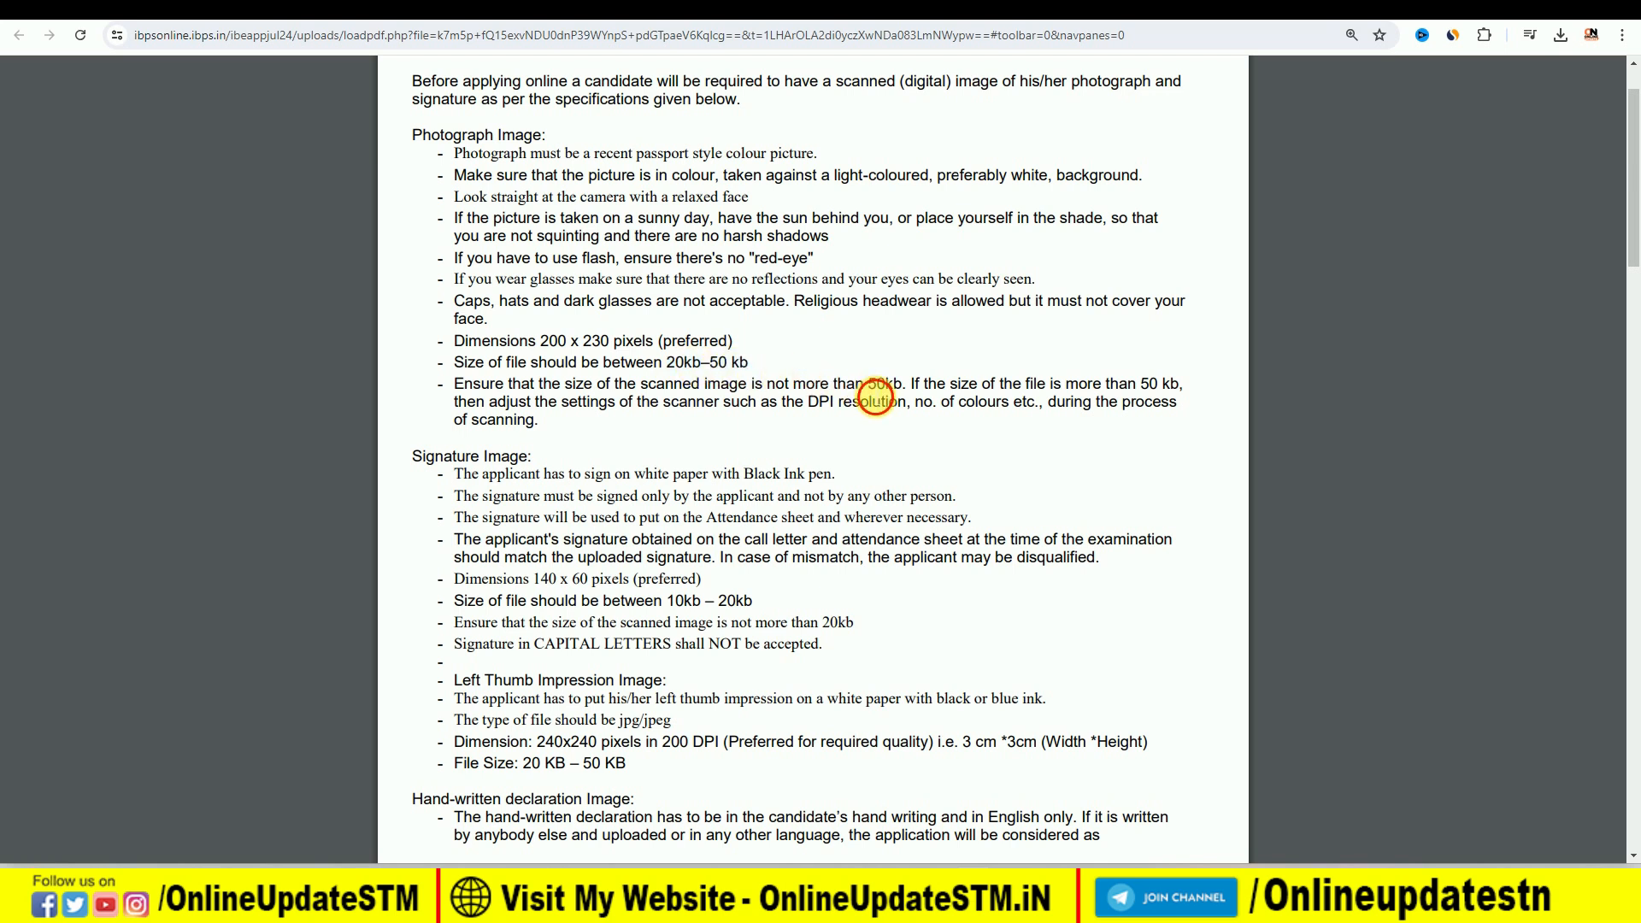
Examine the signature image rules on pen ink, file size and capital letters.
drag(634, 475, 804, 475)
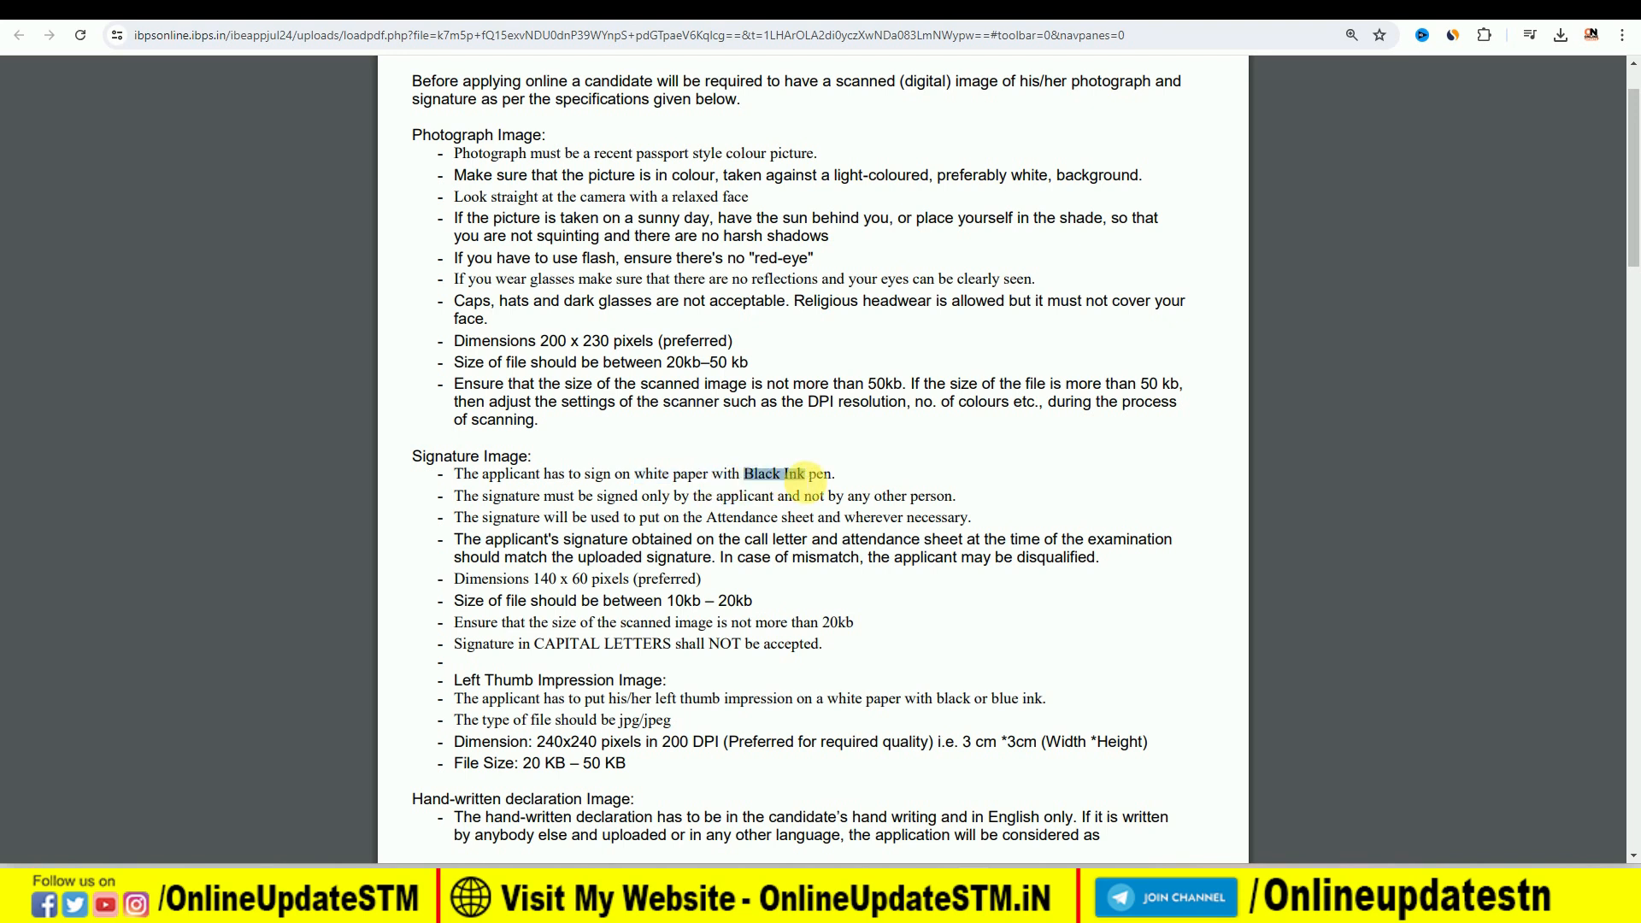
click(714, 506)
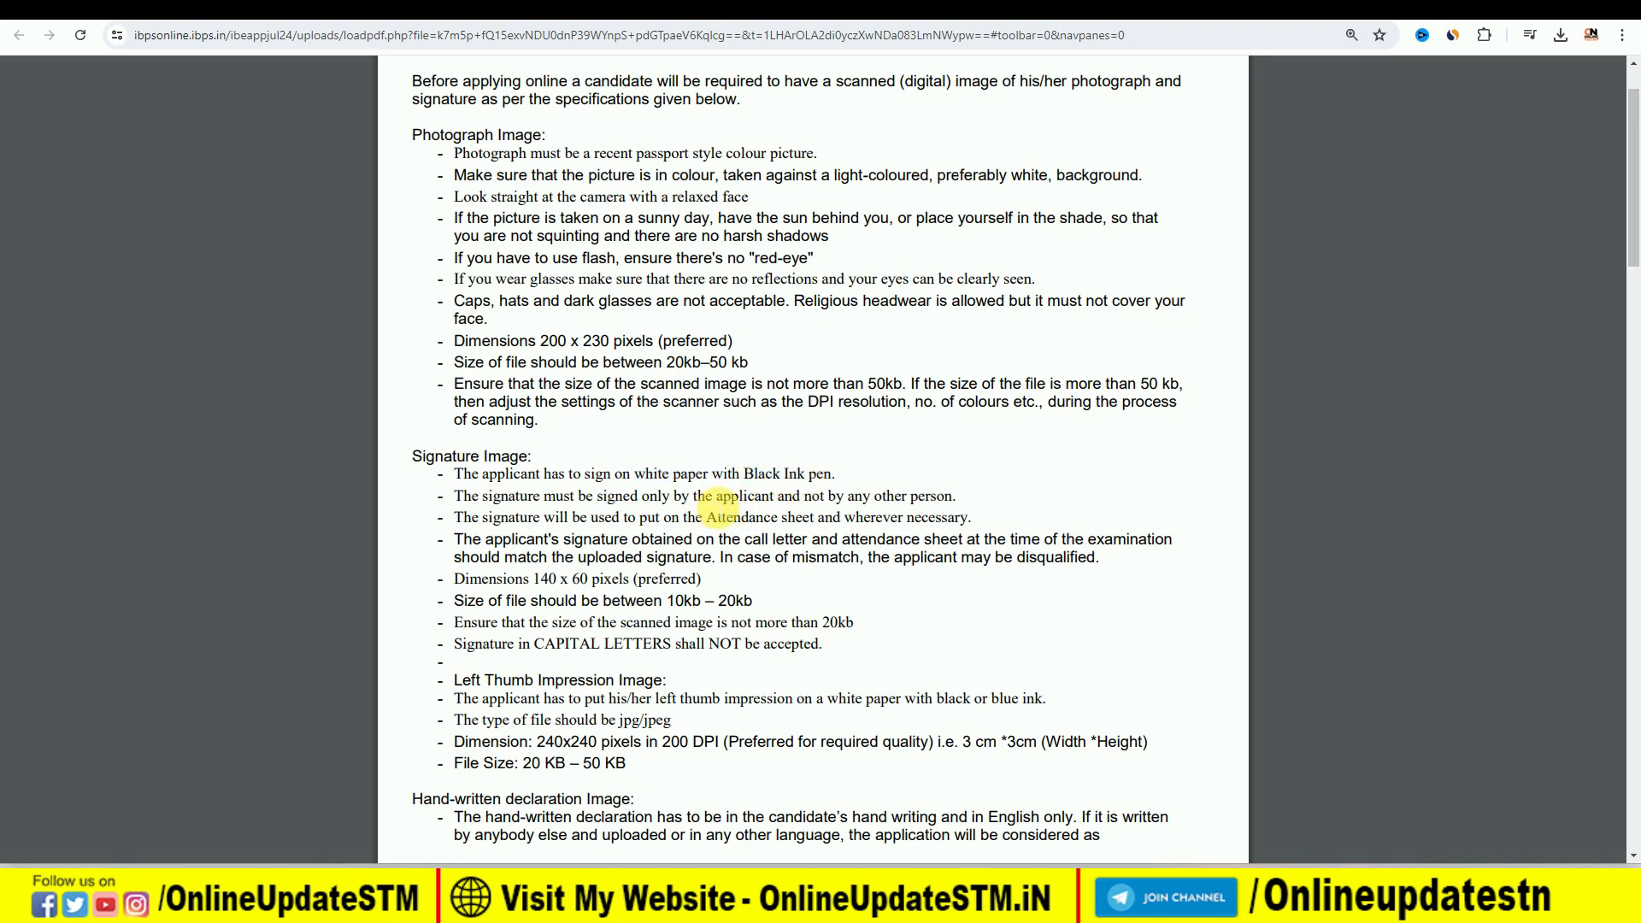
drag(669, 605, 771, 607)
click(810, 629)
drag(536, 644, 696, 648)
click(754, 643)
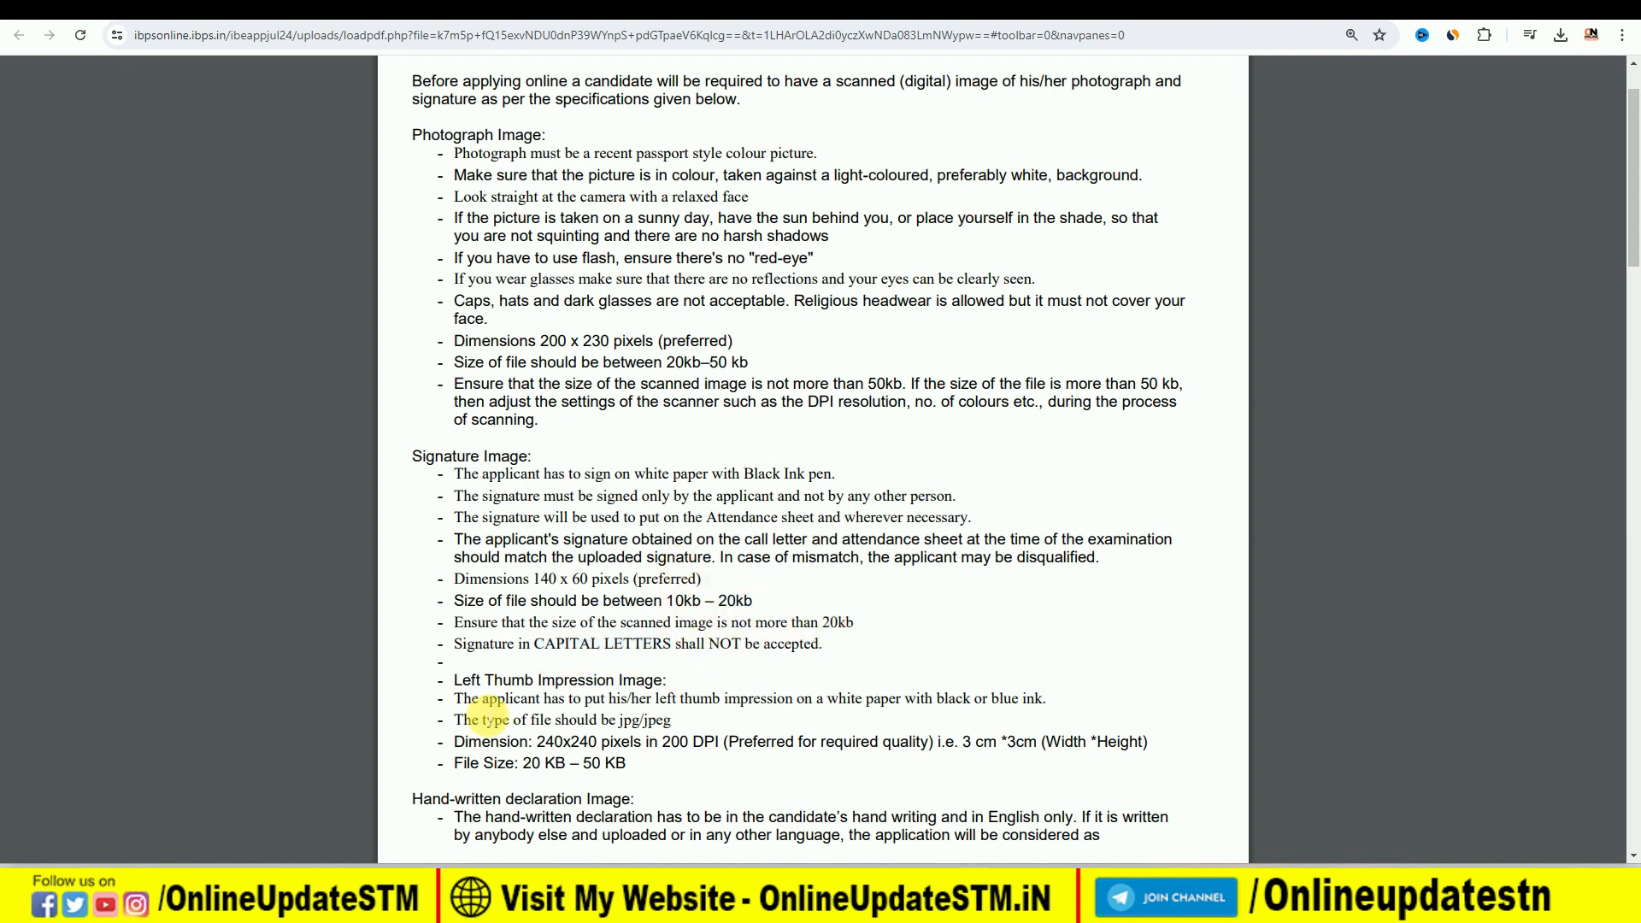
Examine the left thumb impression rules on image dimensions and file size in the scanning guidelines.
drag(457, 689, 563, 690)
click(690, 685)
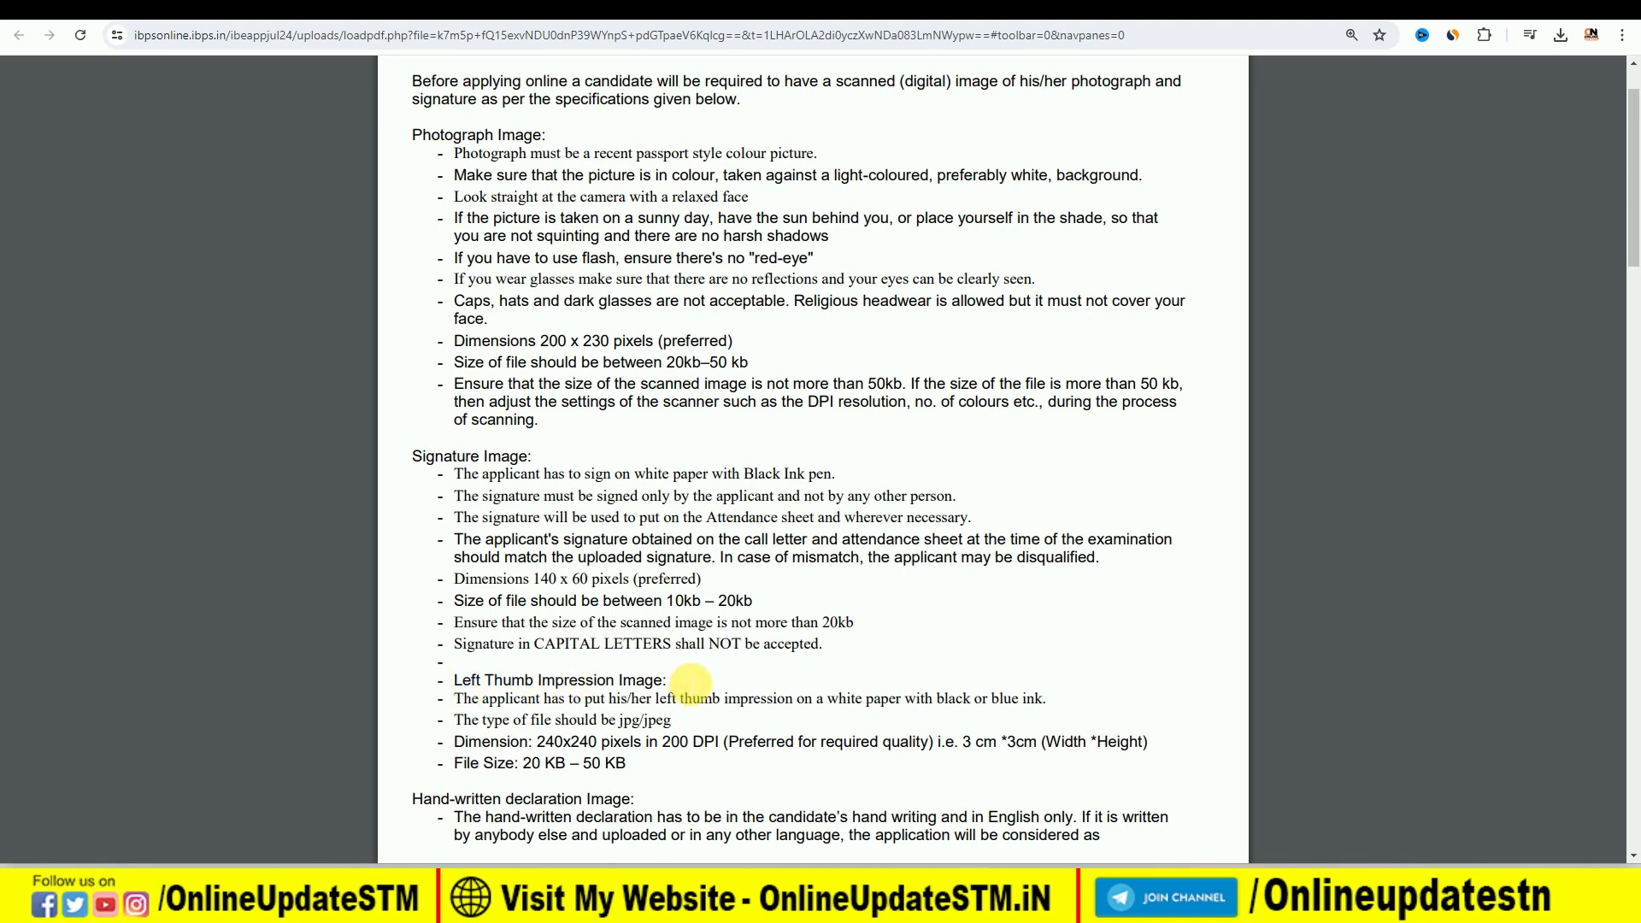
double_click(567, 743)
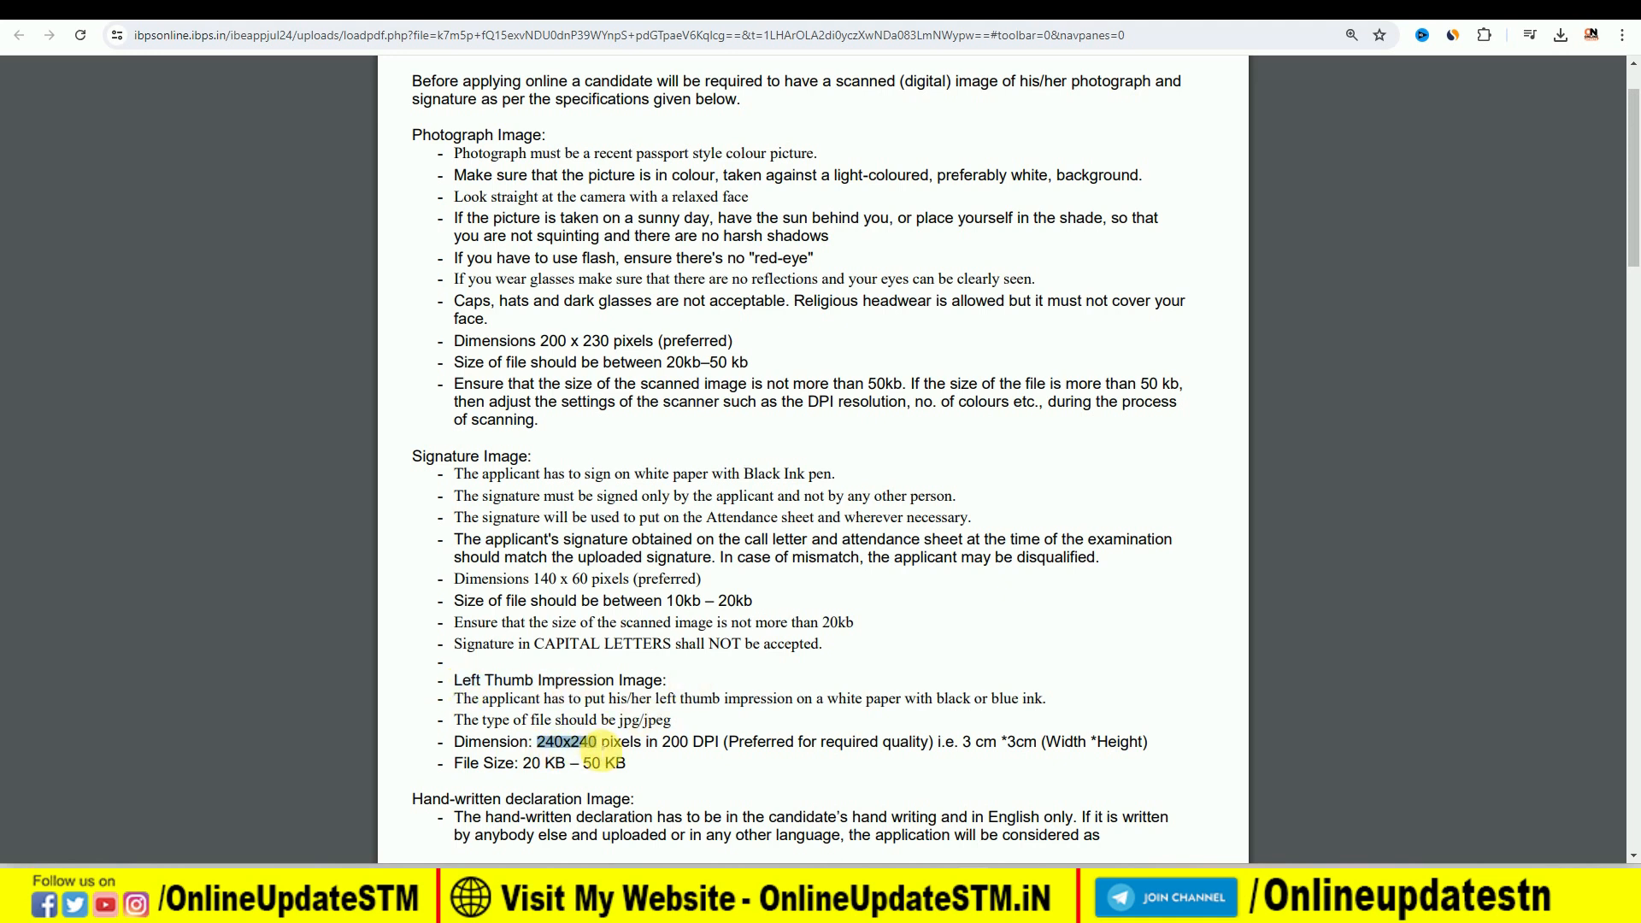
drag(521, 764, 629, 765)
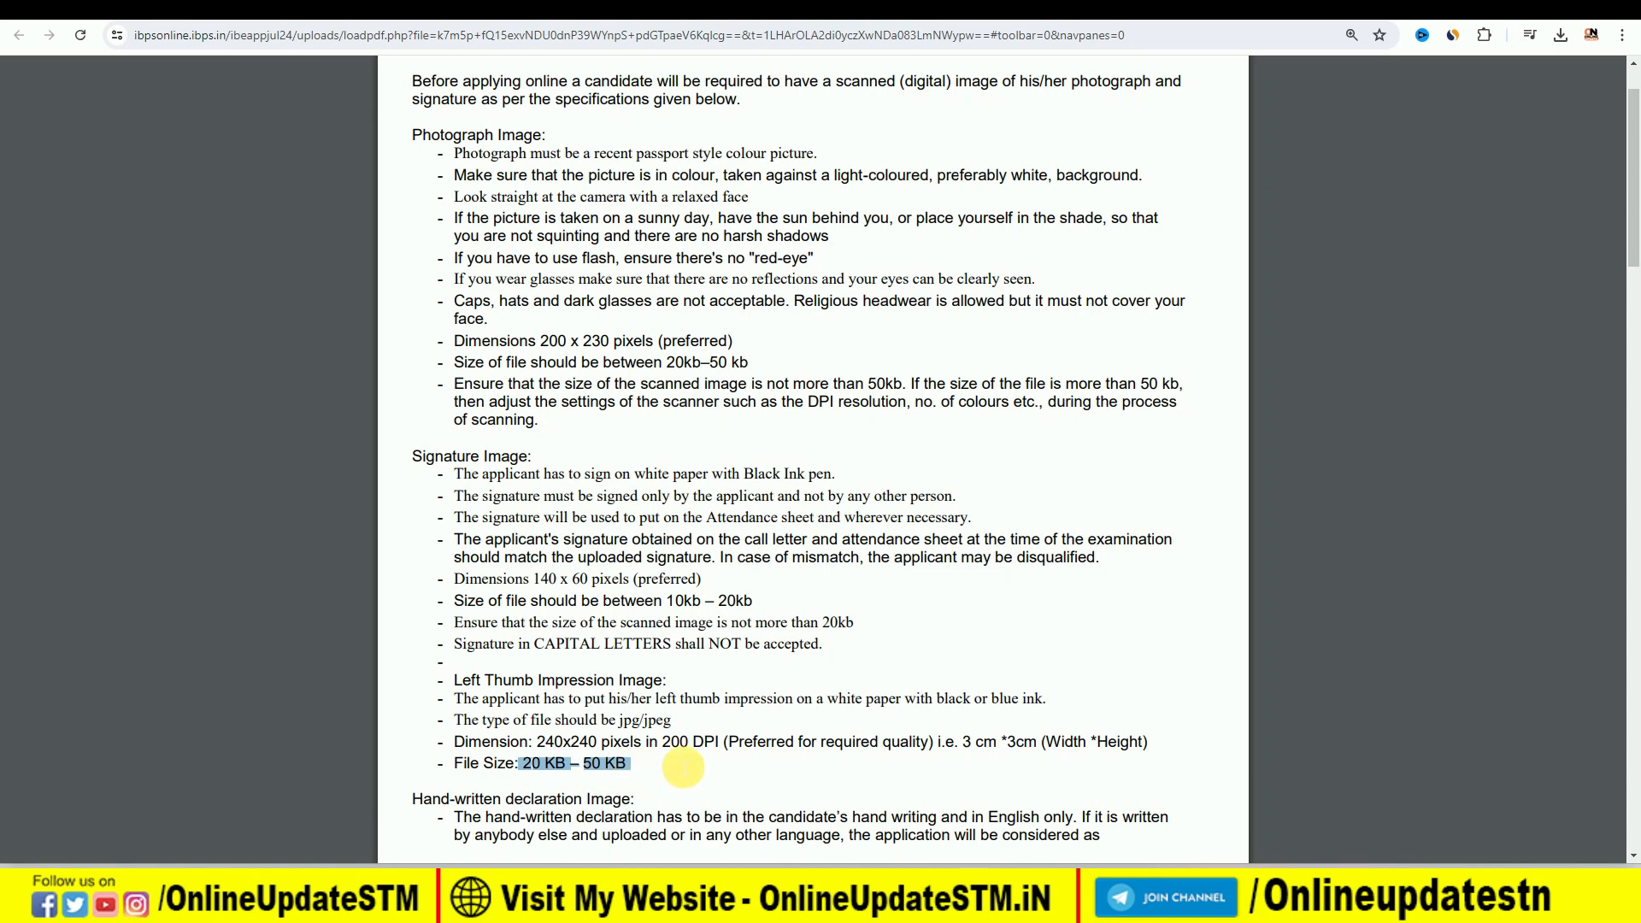
click(672, 742)
scroll(612, 632, down, 1)
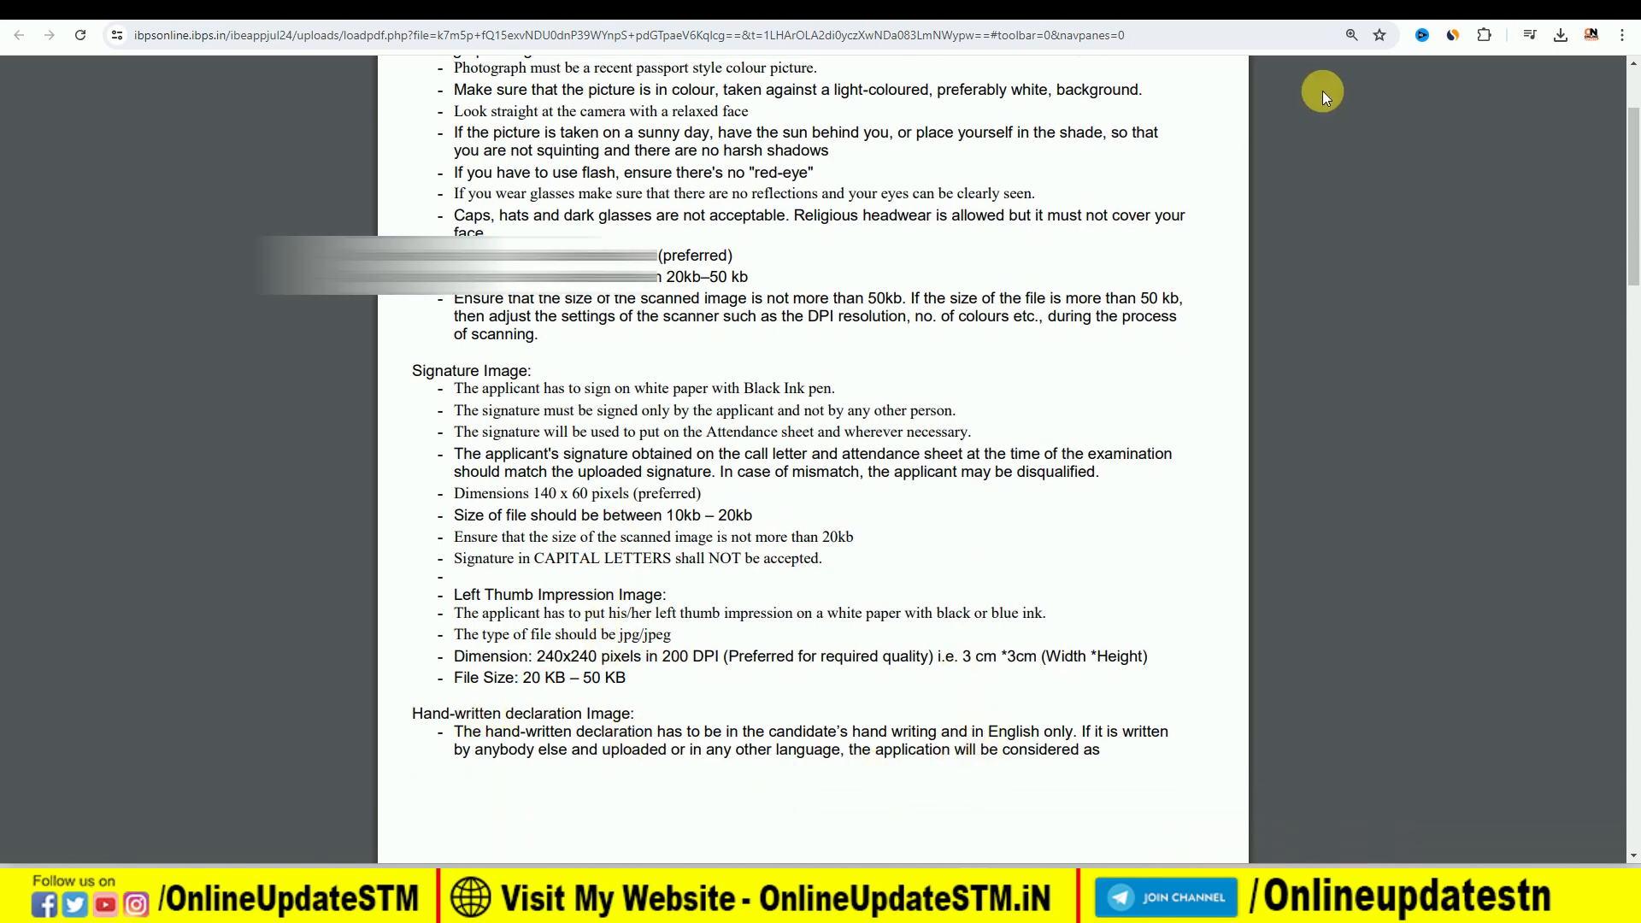
Return to the application form's Photo & Signature stage and confirm the validity declarations for the photo and signature.
click(590, 9)
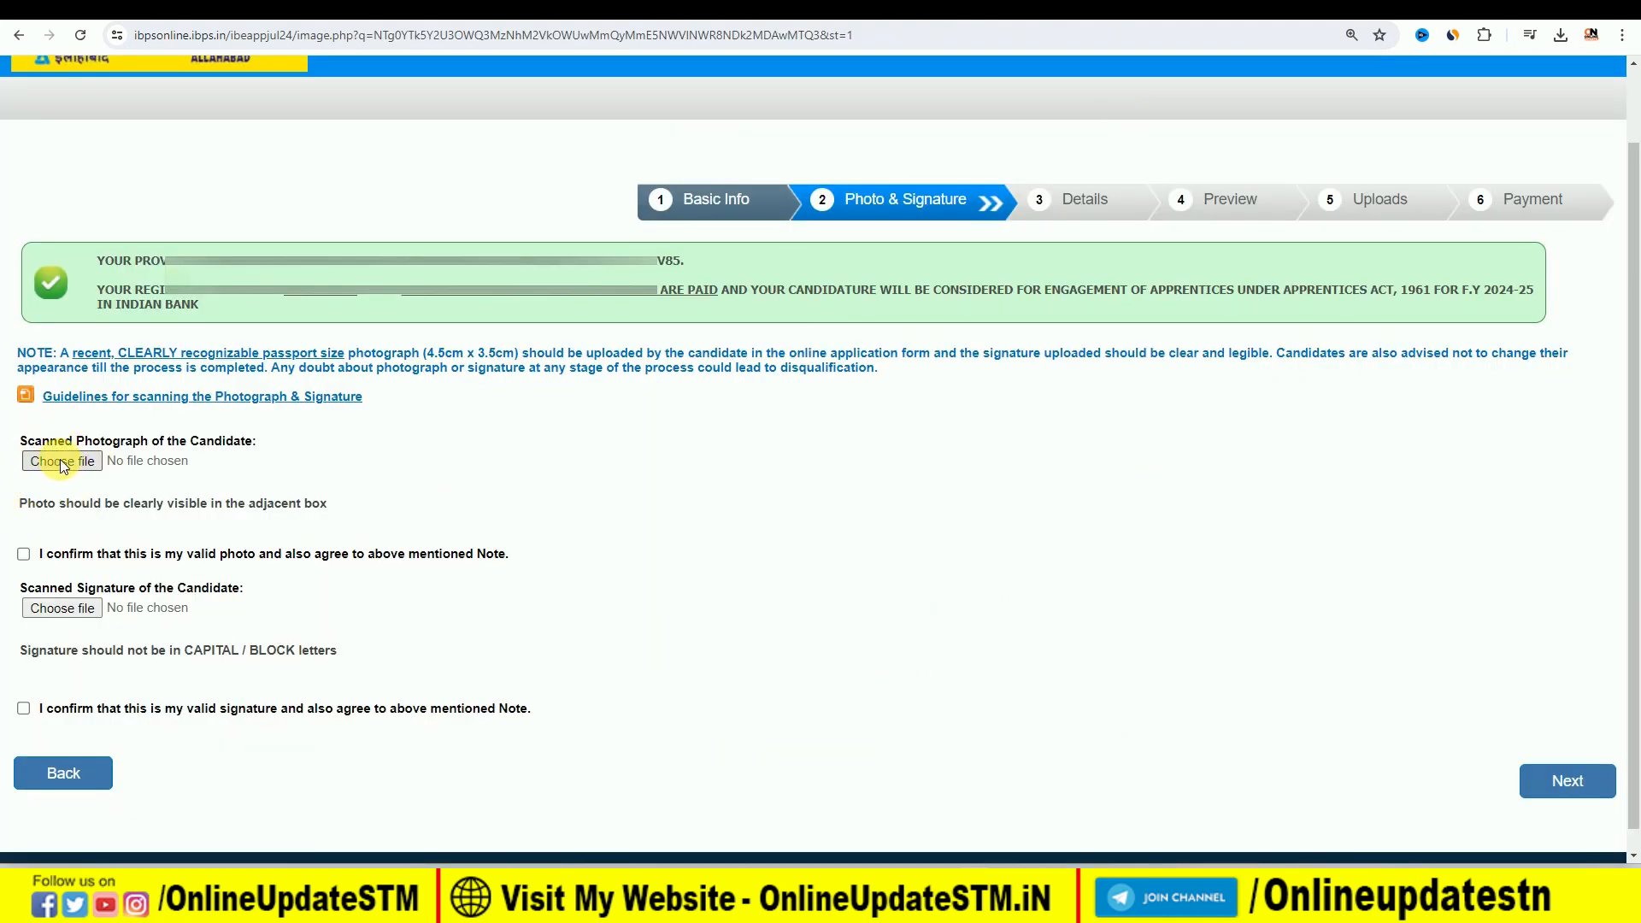
click(23, 554)
click(23, 708)
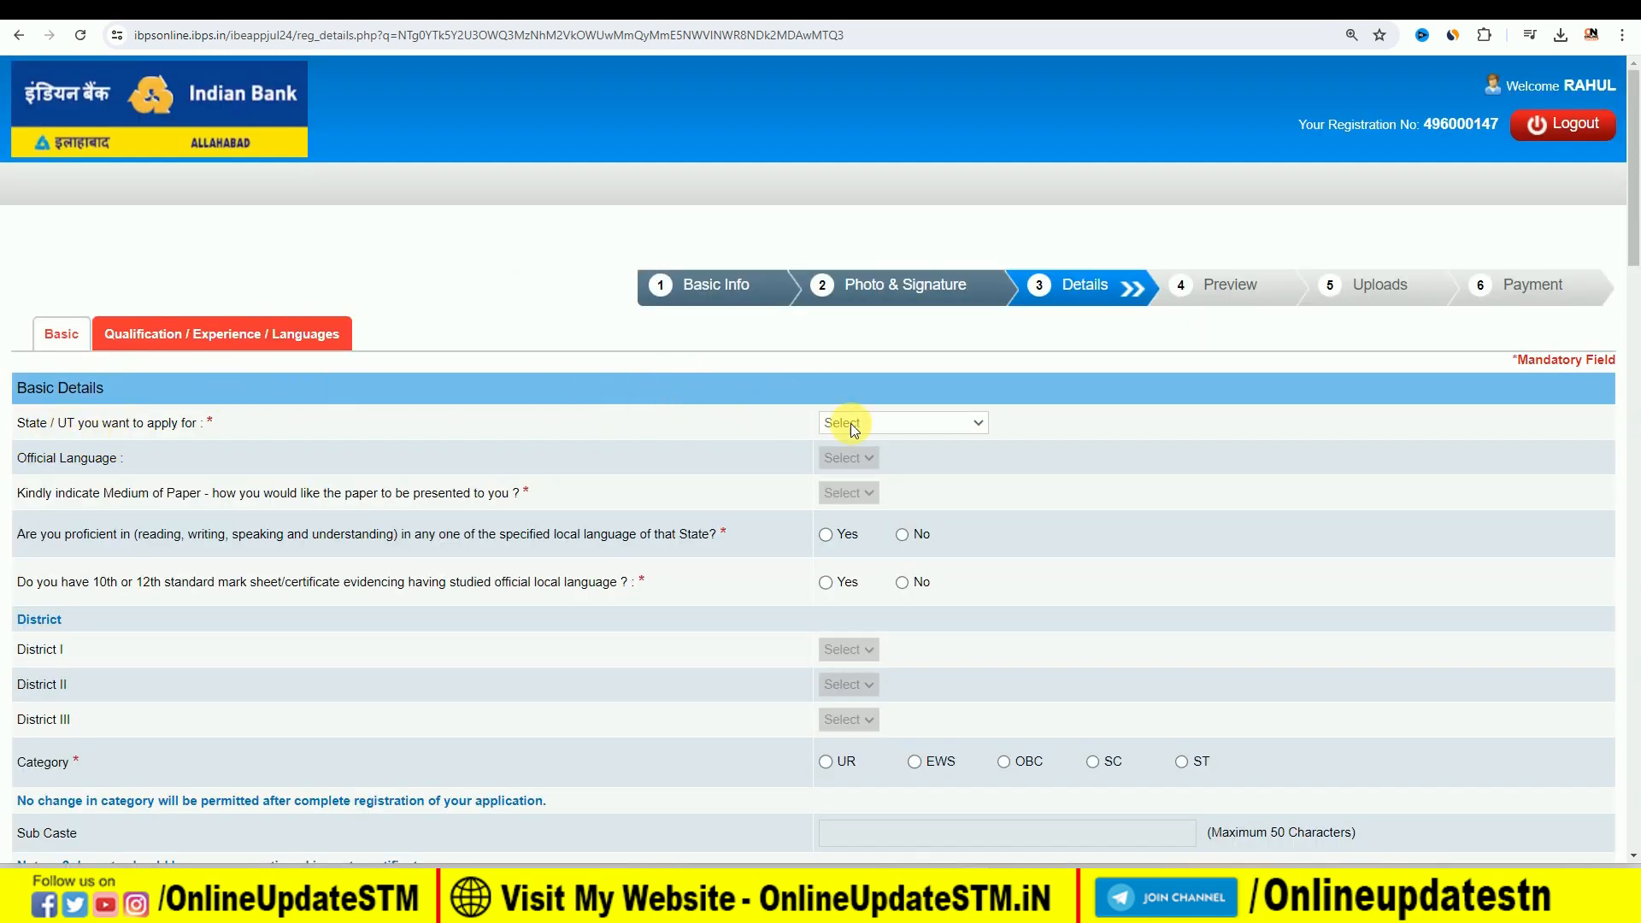
Choose BIHAR as the state to apply for and check its official language options.
click(898, 422)
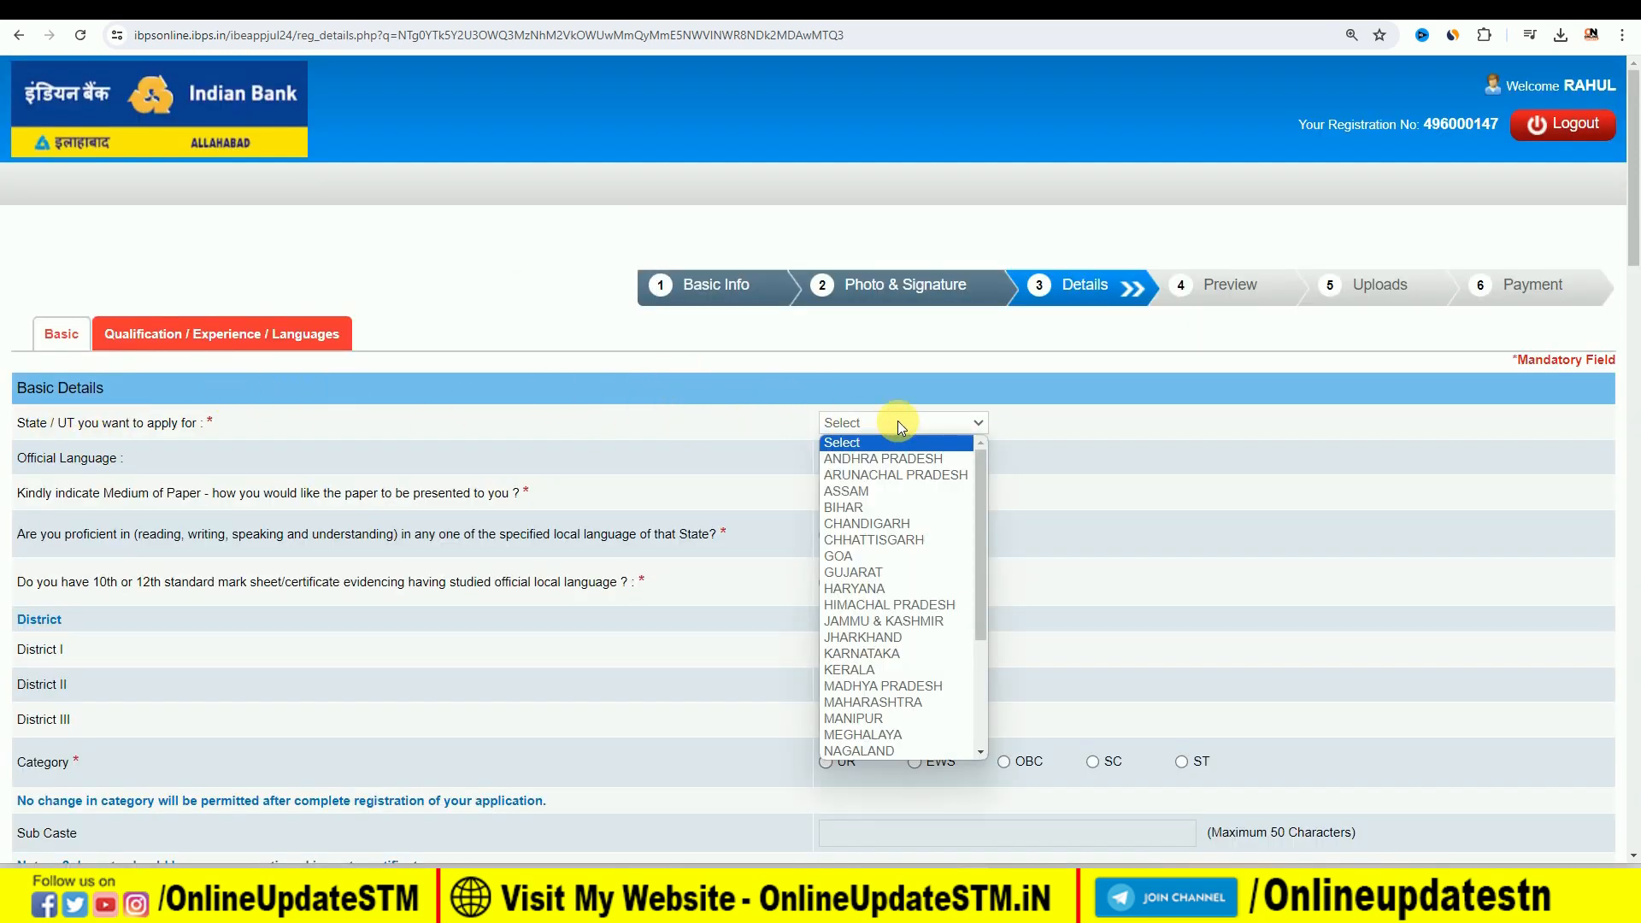
click(879, 509)
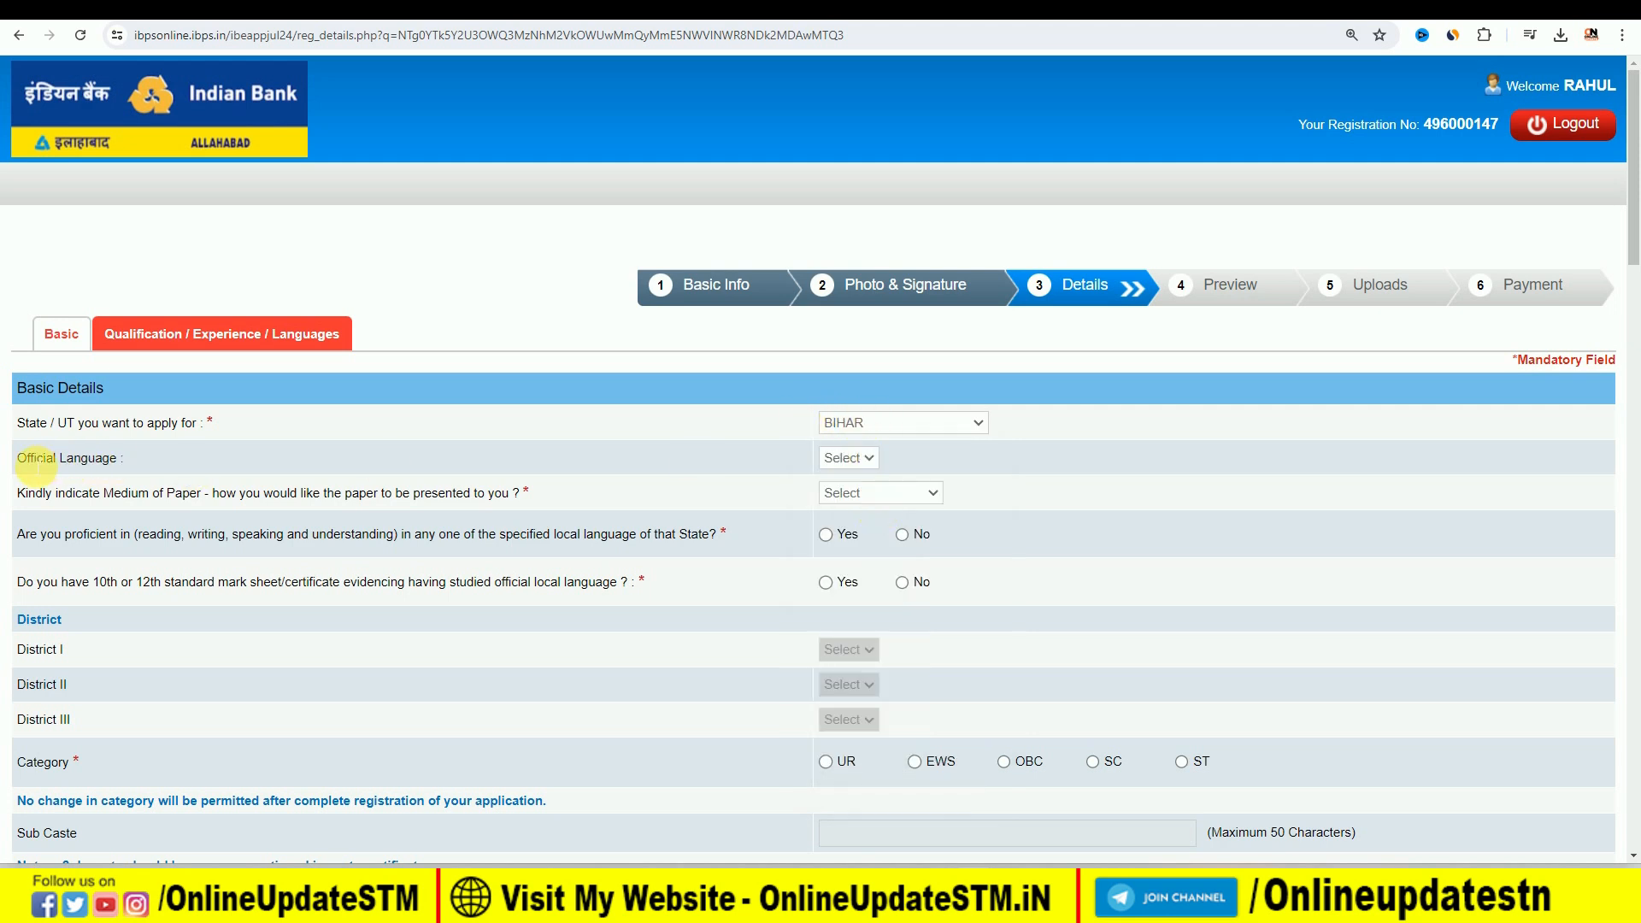
click(844, 460)
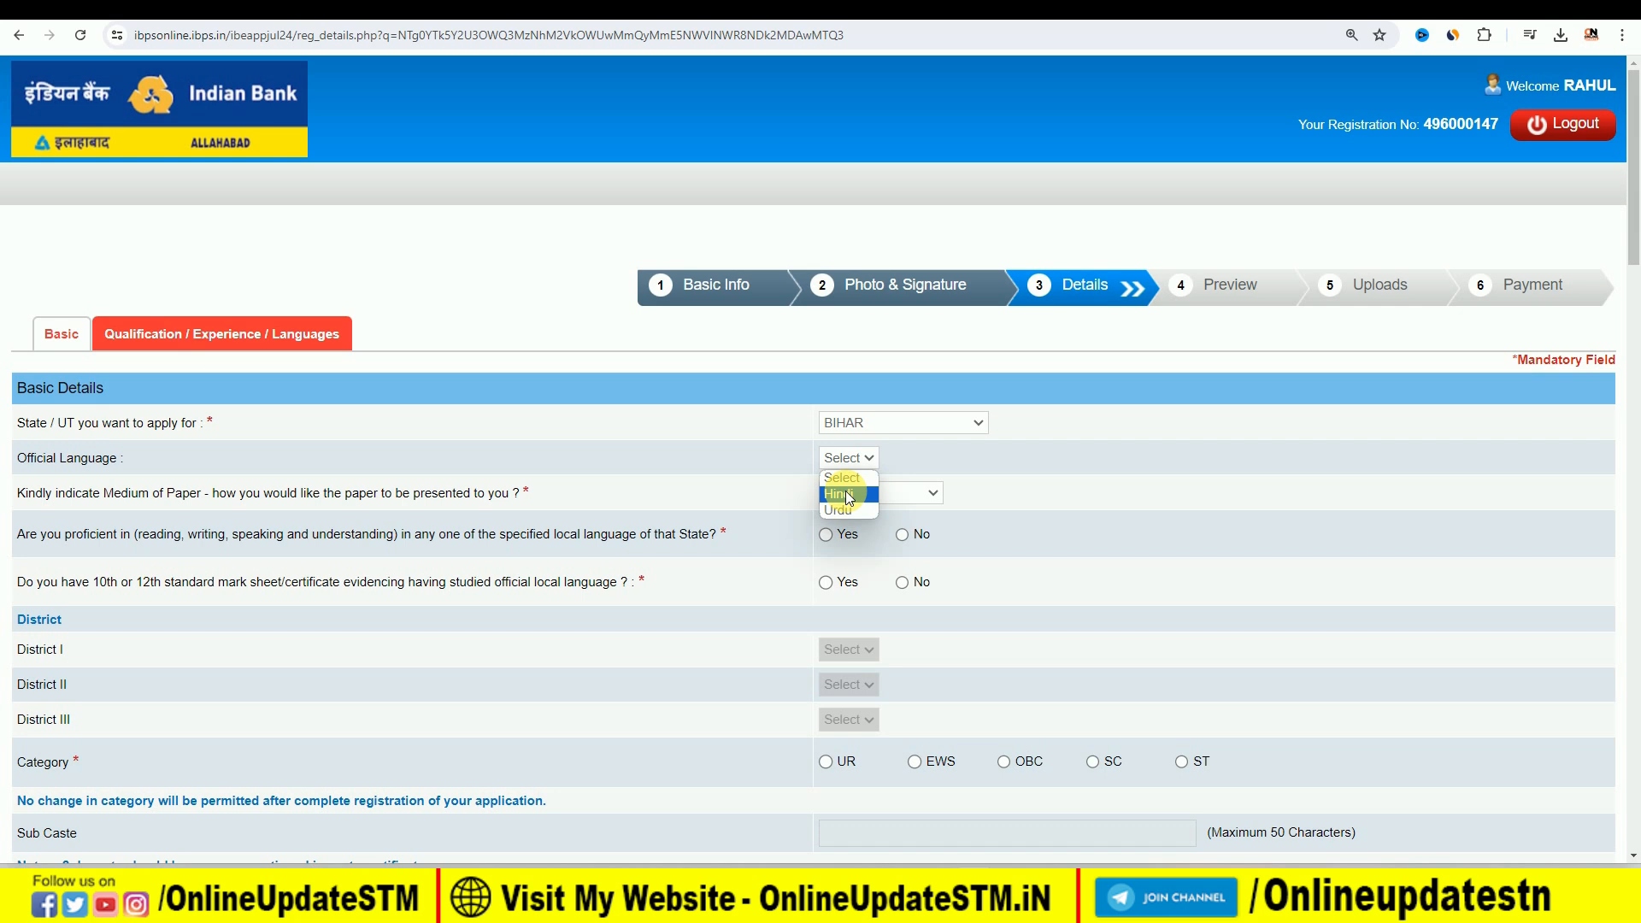
Switch the state to GUJARAT to compare its official language options, and set it back to BIHAR.
click(881, 424)
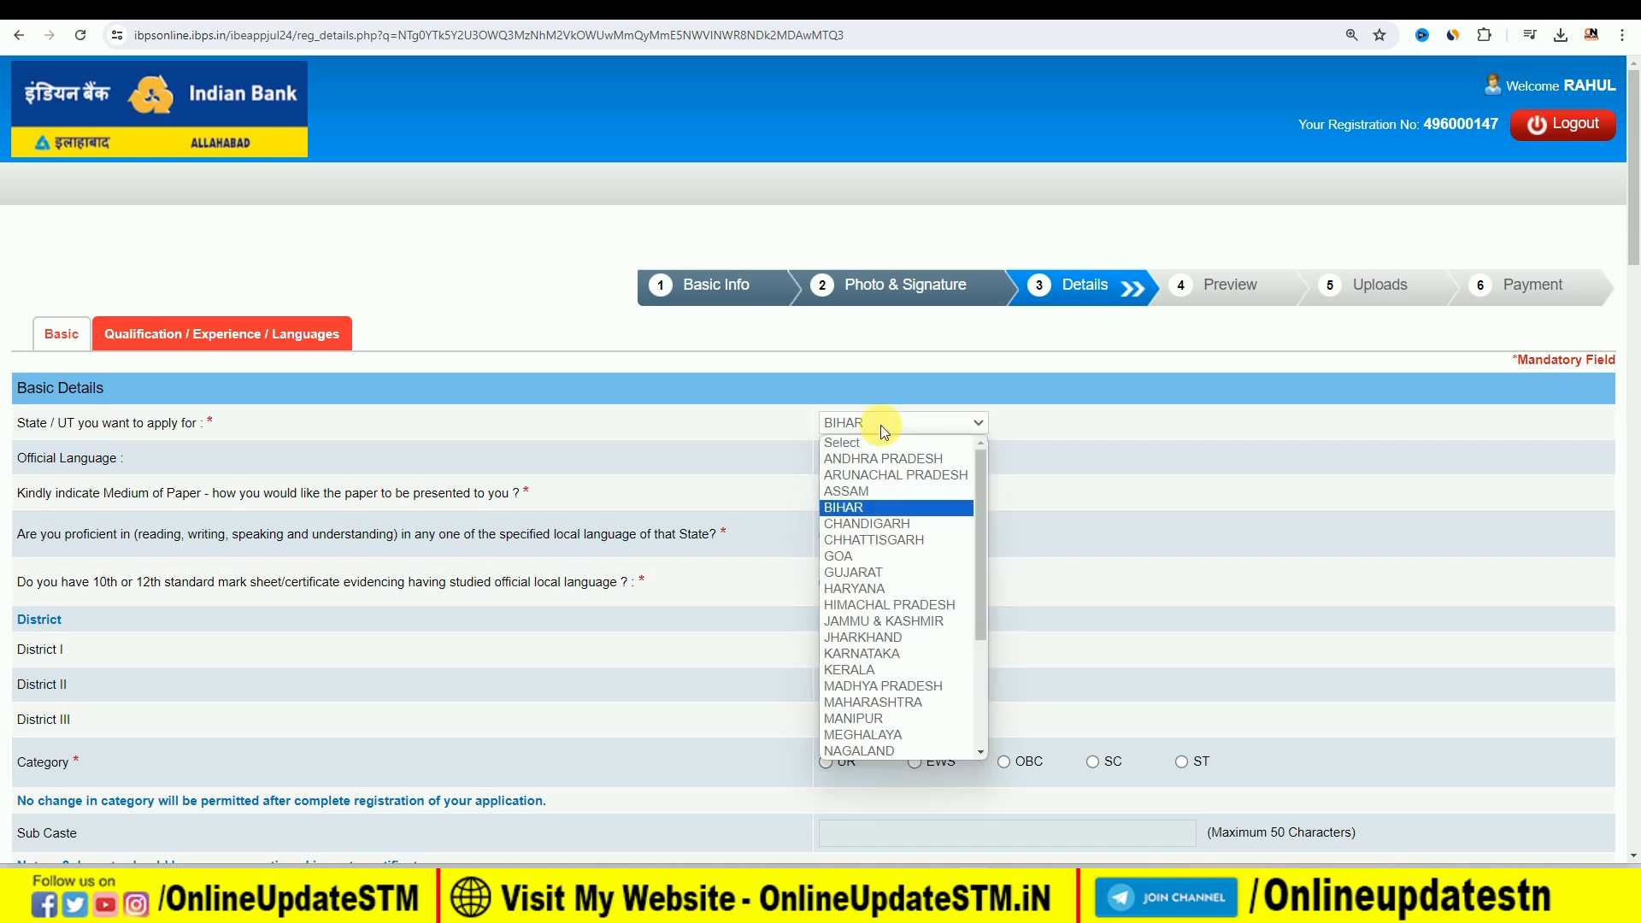
click(859, 571)
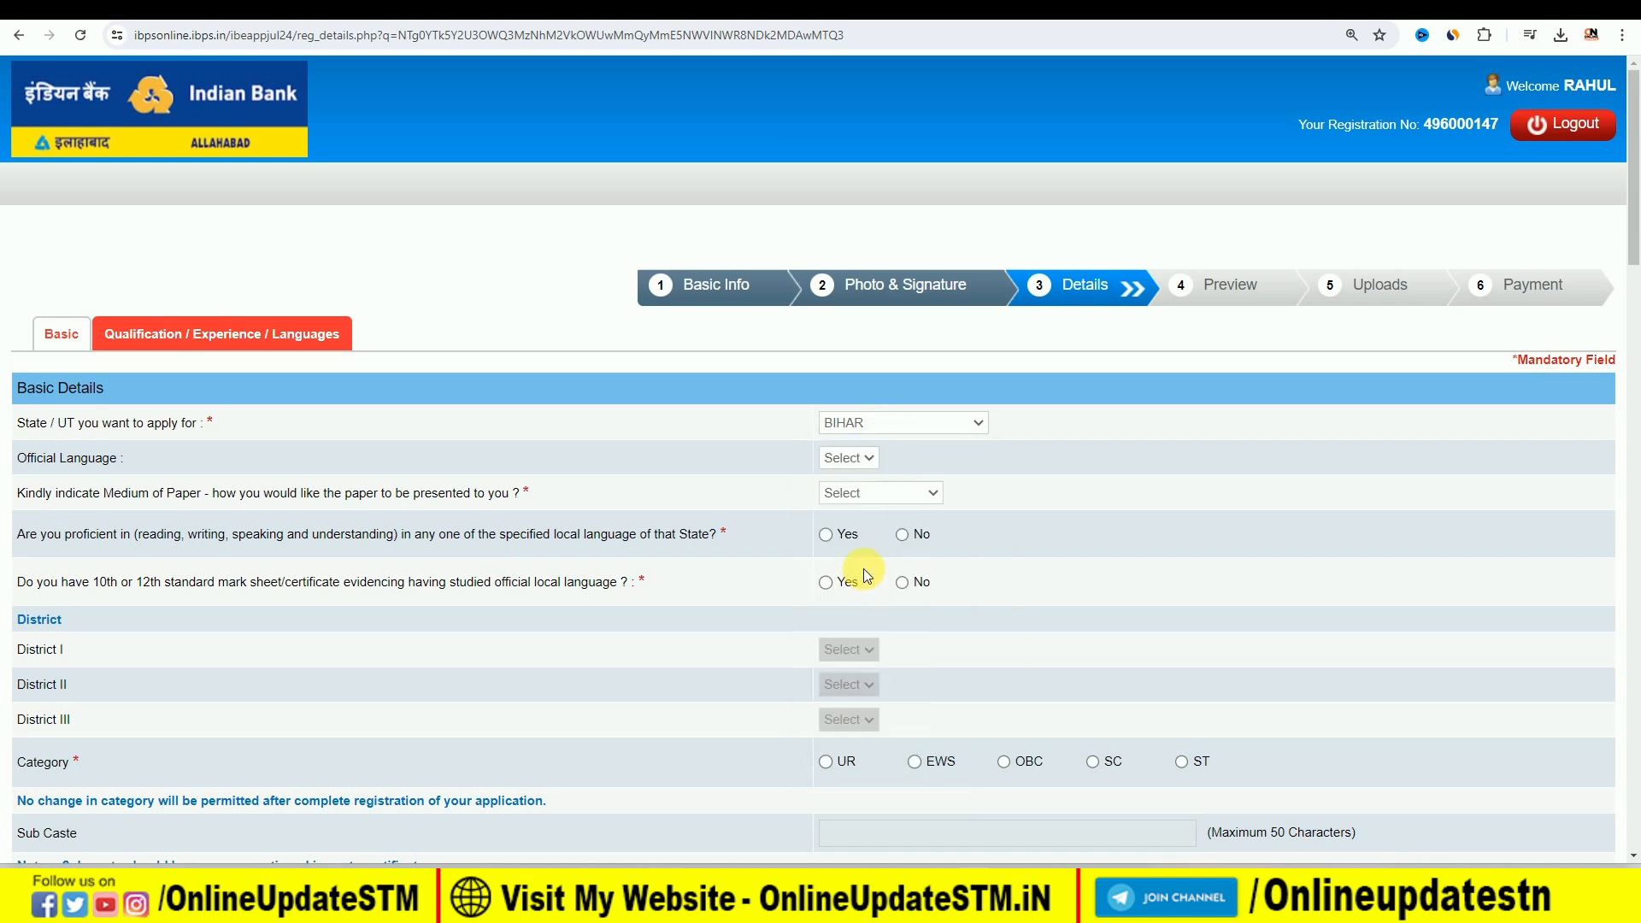
click(856, 460)
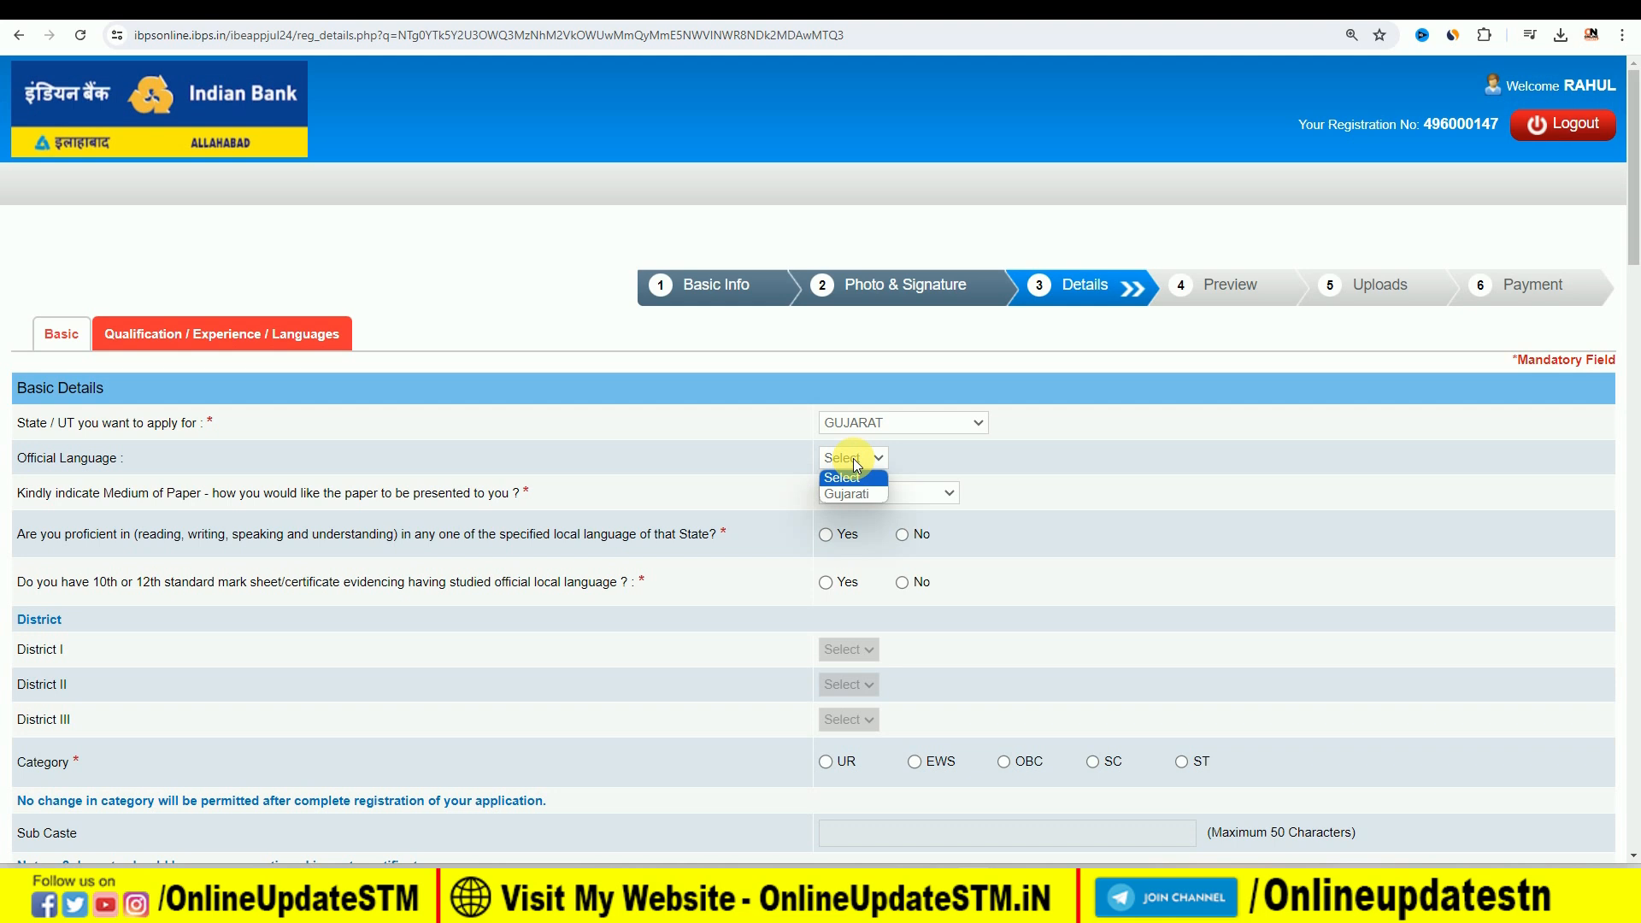
click(891, 426)
click(865, 505)
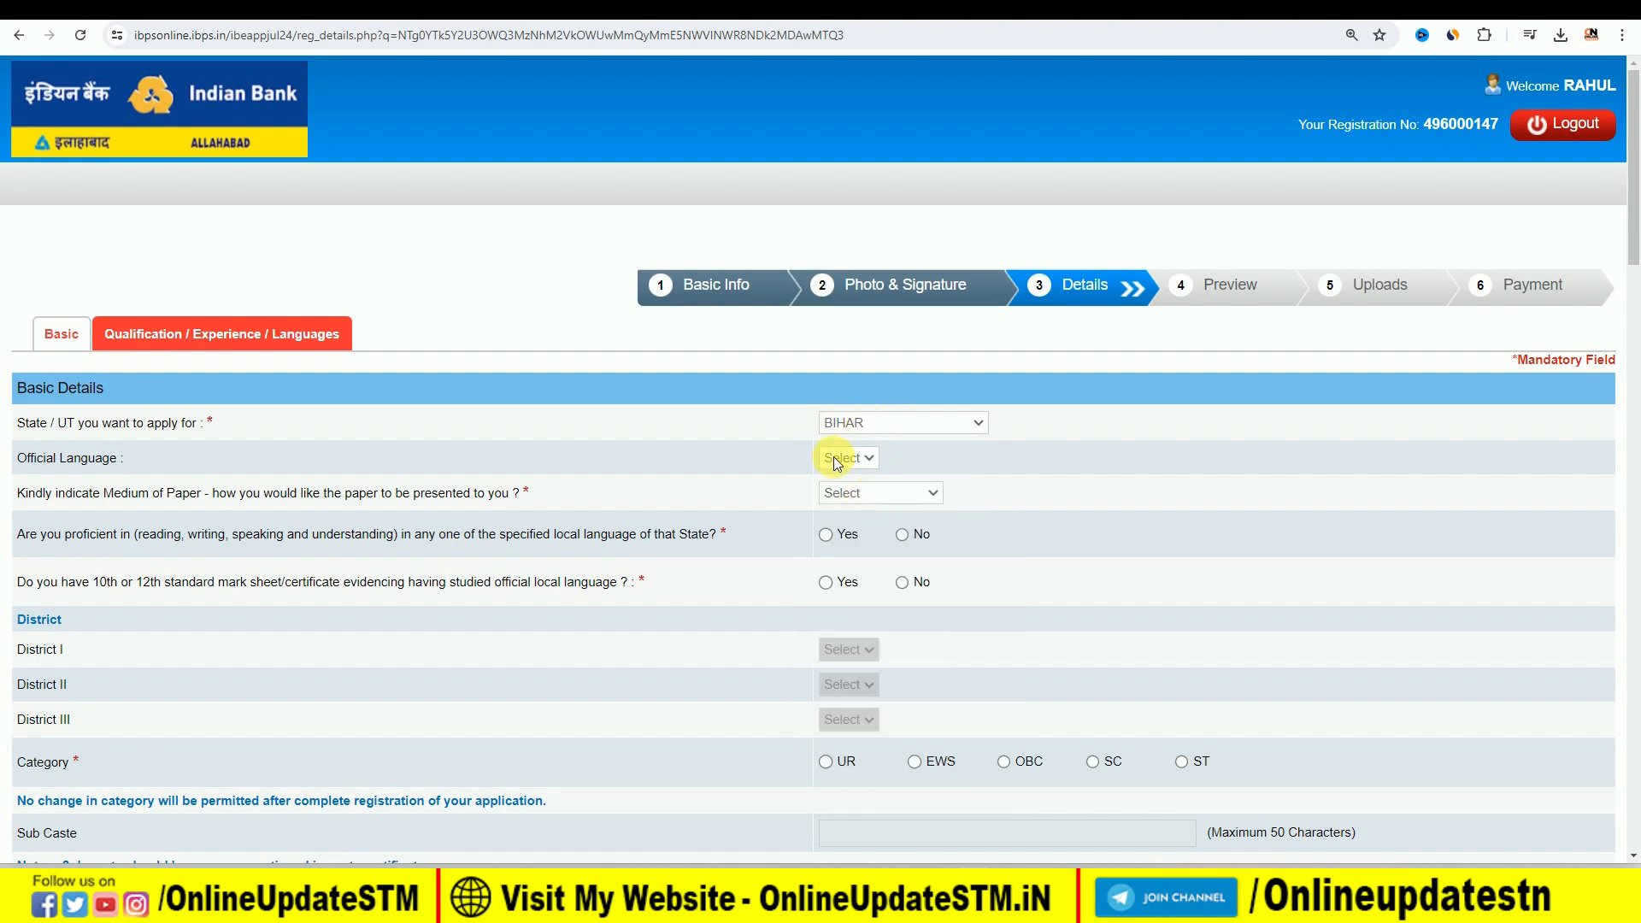
Set the official language to Hindi and the paper medium to English and Hindi, and answer Yes to both local language questions.
click(833, 457)
click(839, 495)
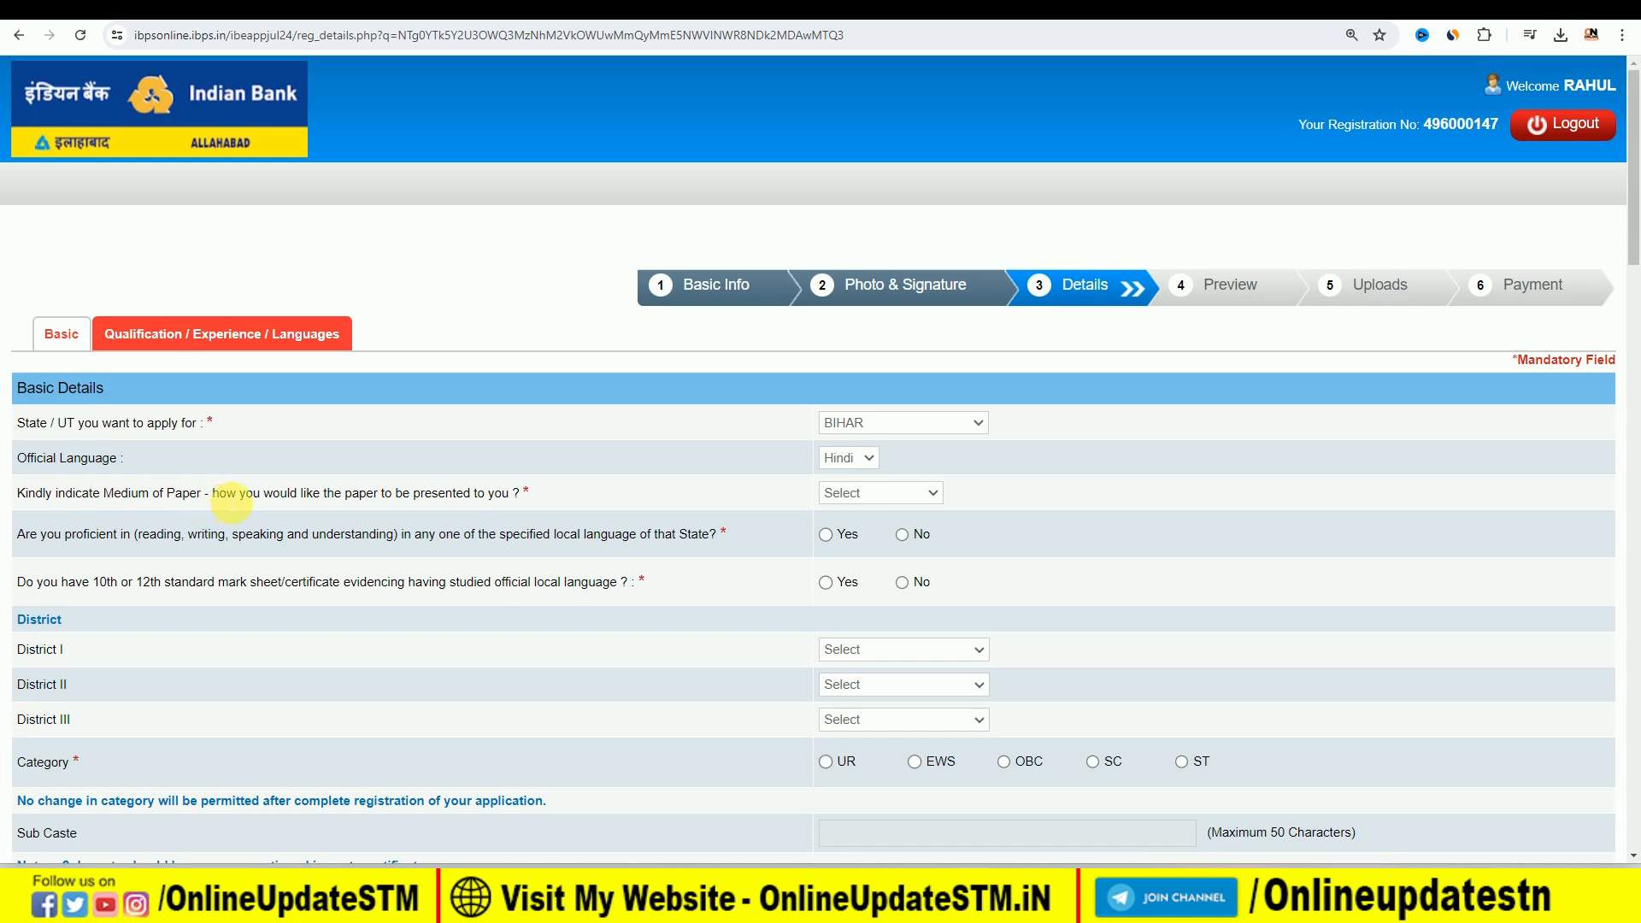
click(854, 492)
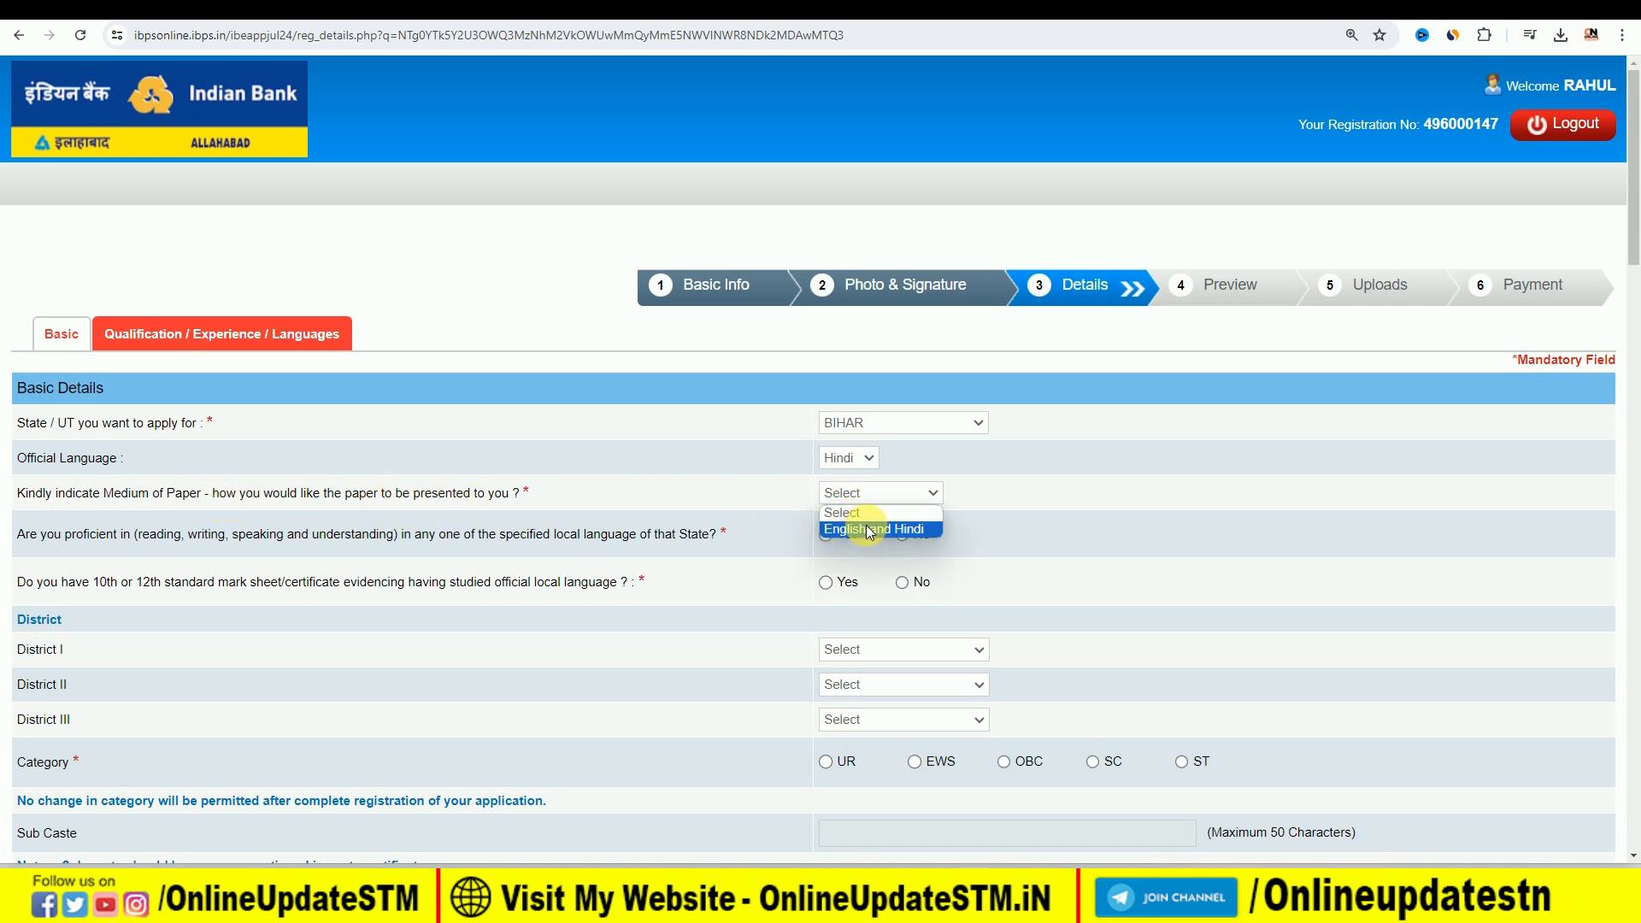
click(854, 530)
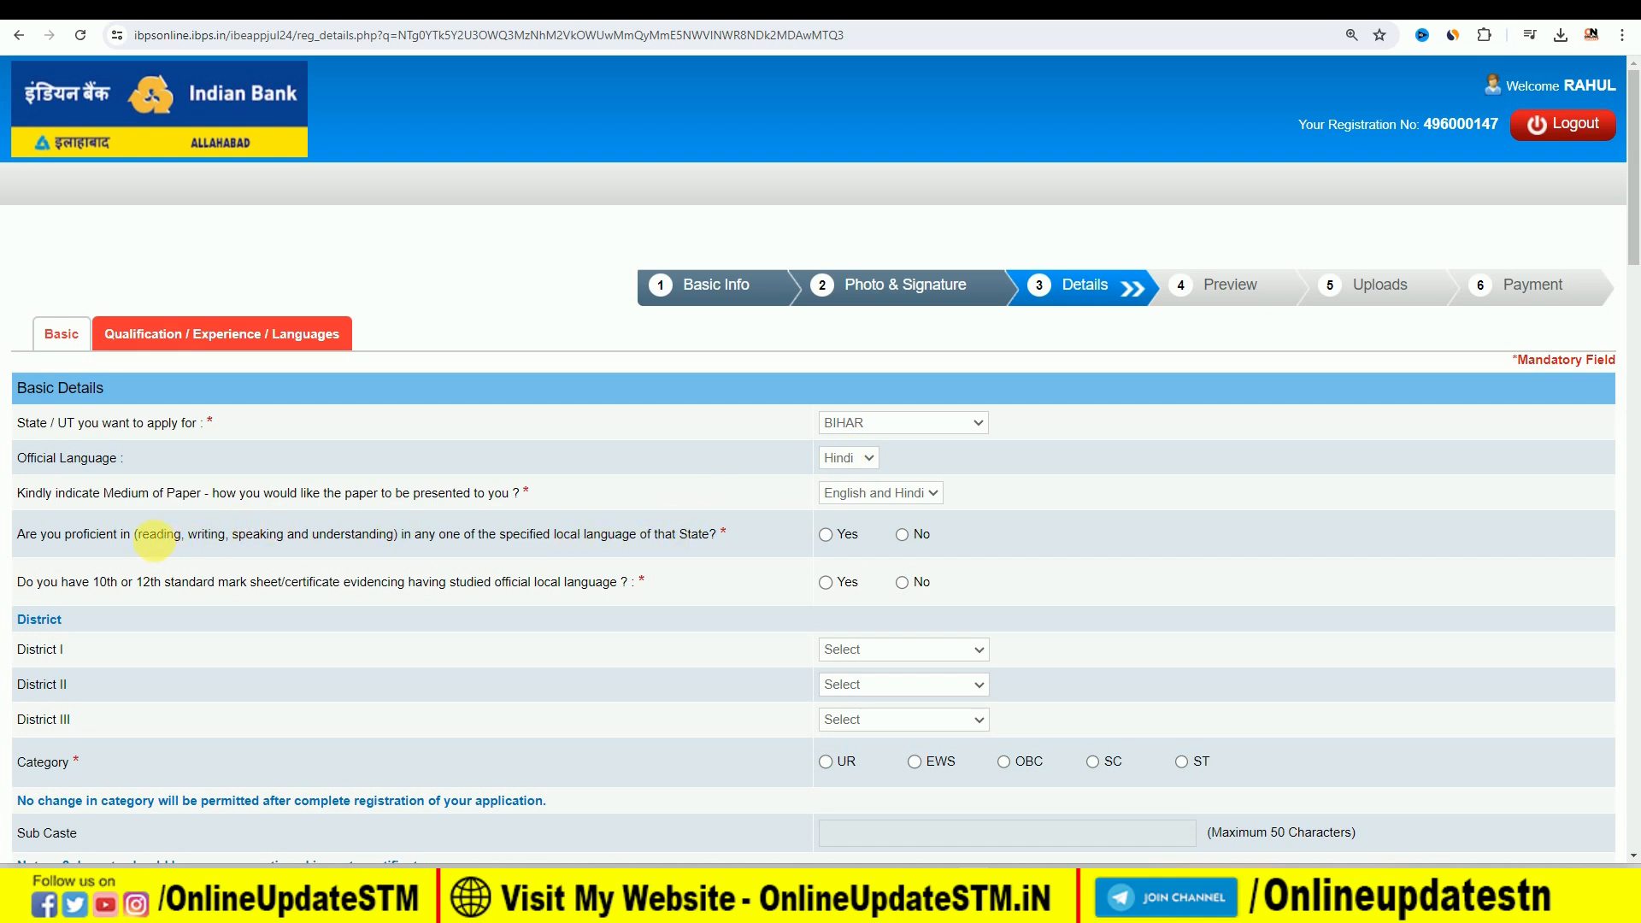
click(825, 534)
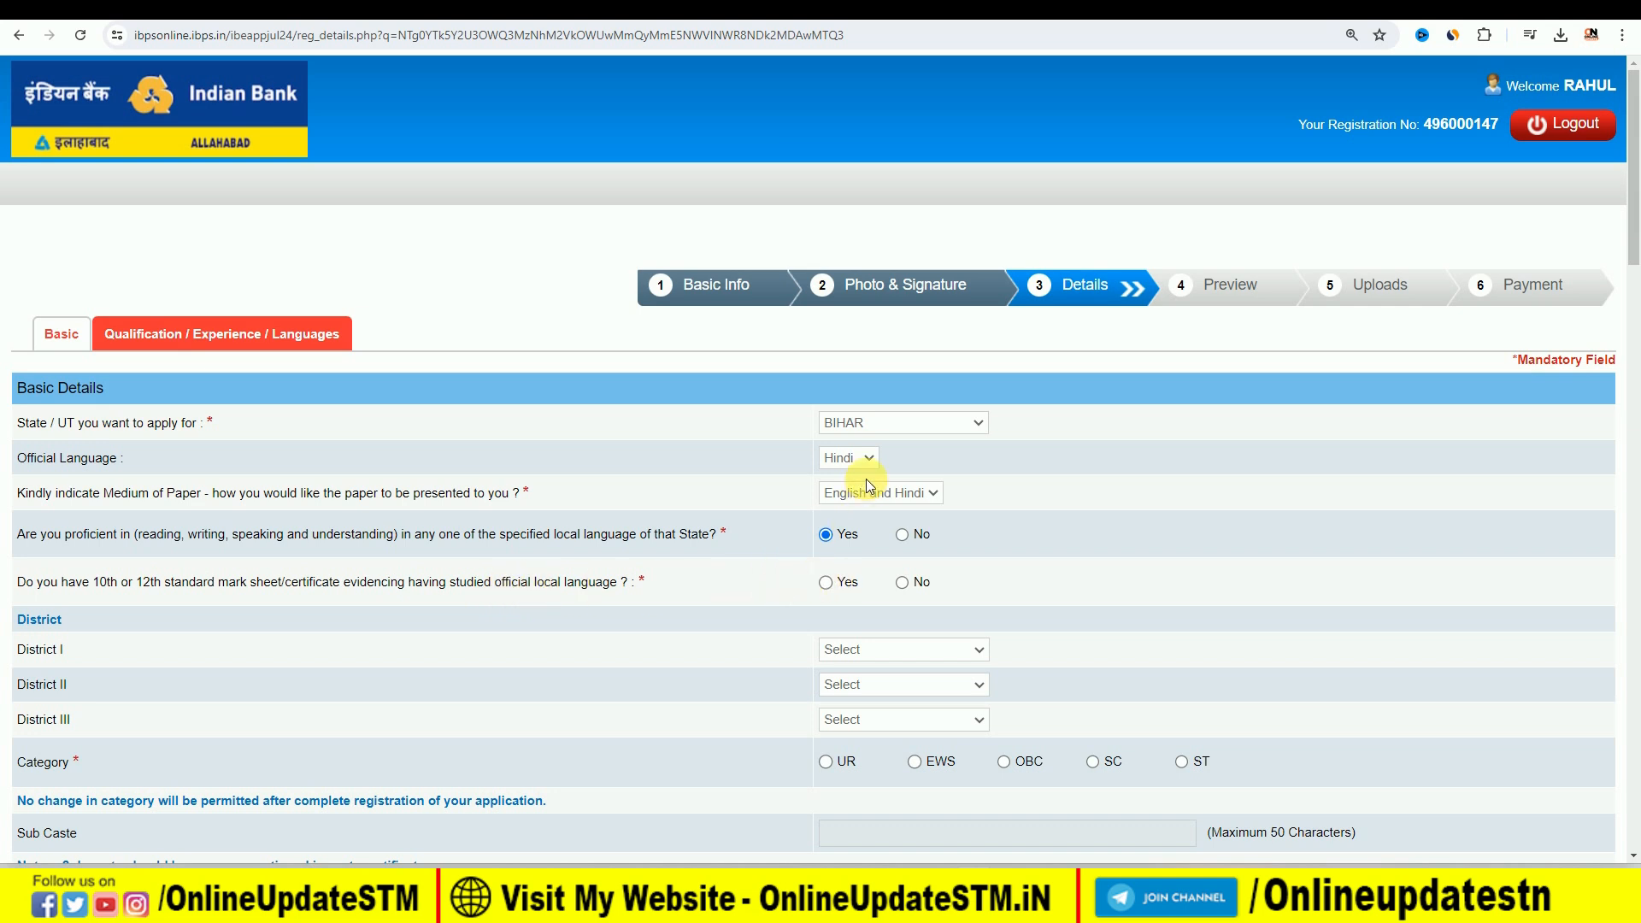
click(825, 583)
Set the district preferences to DARBHANGA for District I, GOPALGANJ for District II and SITAMARHI for District III.
click(852, 654)
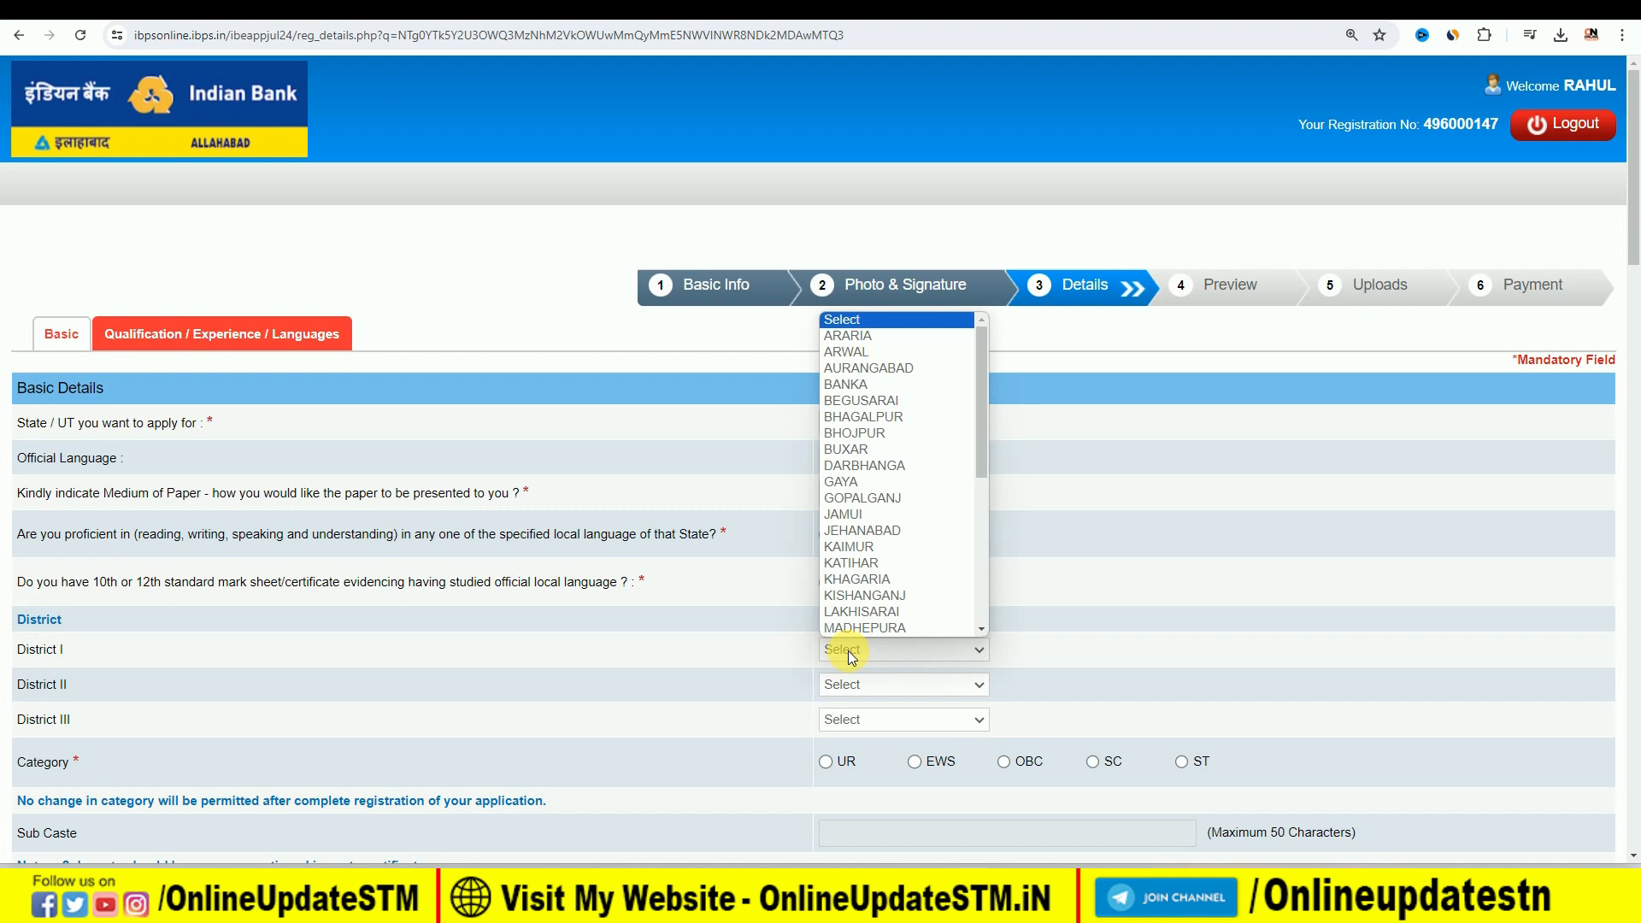
click(852, 654)
click(869, 649)
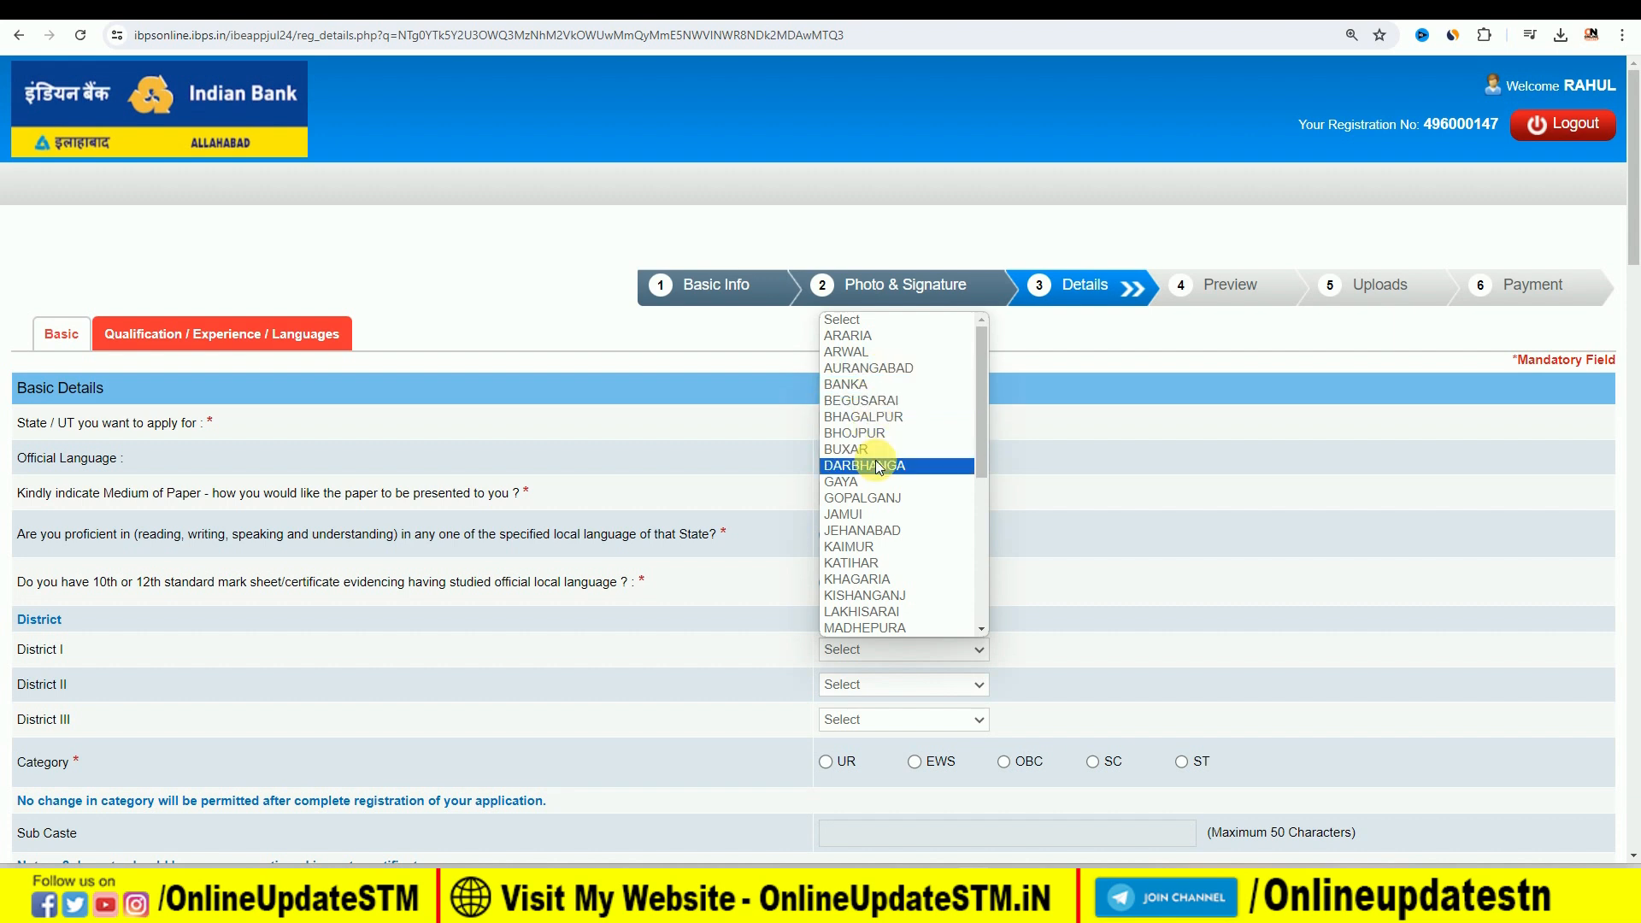
click(878, 465)
click(876, 685)
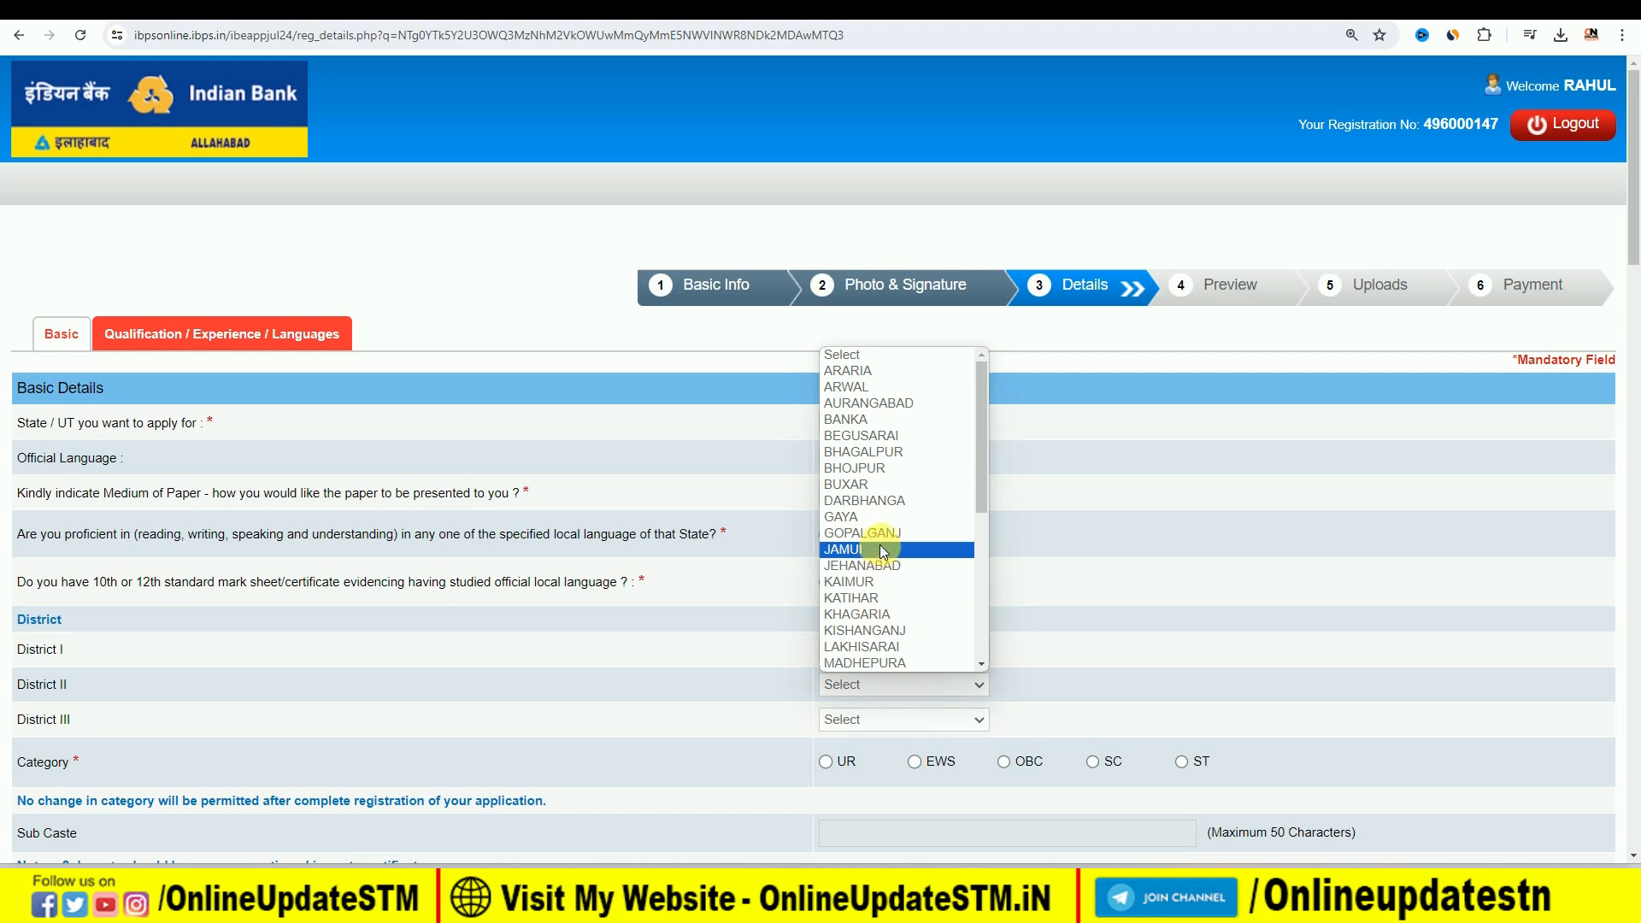
click(882, 535)
click(902, 718)
scroll(910, 649, down, 4)
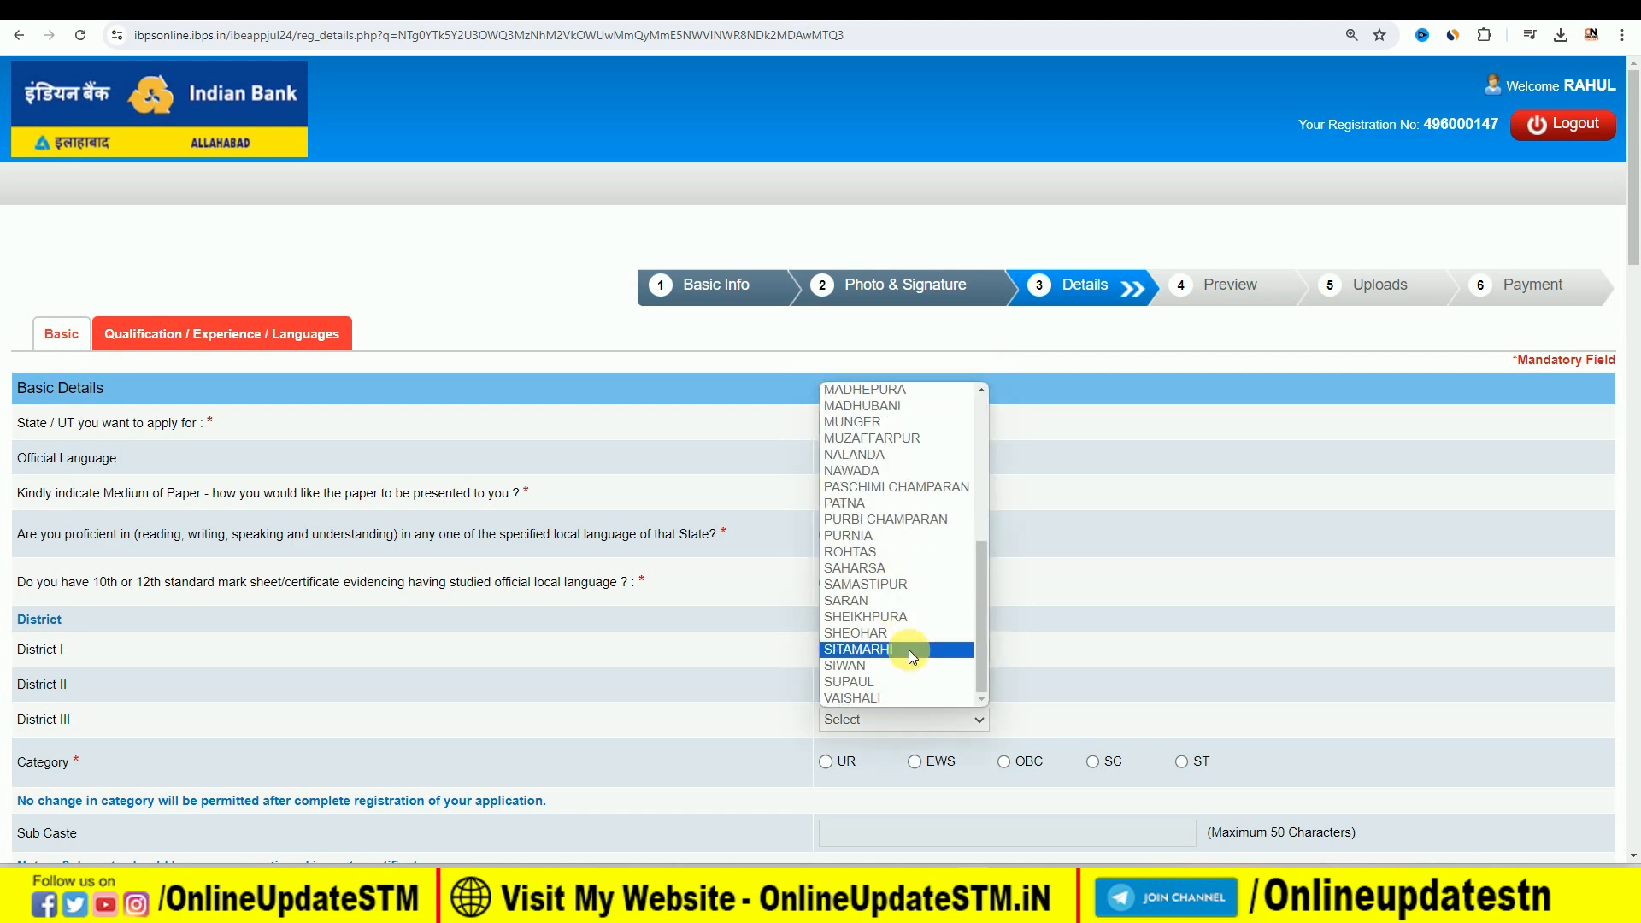
click(907, 648)
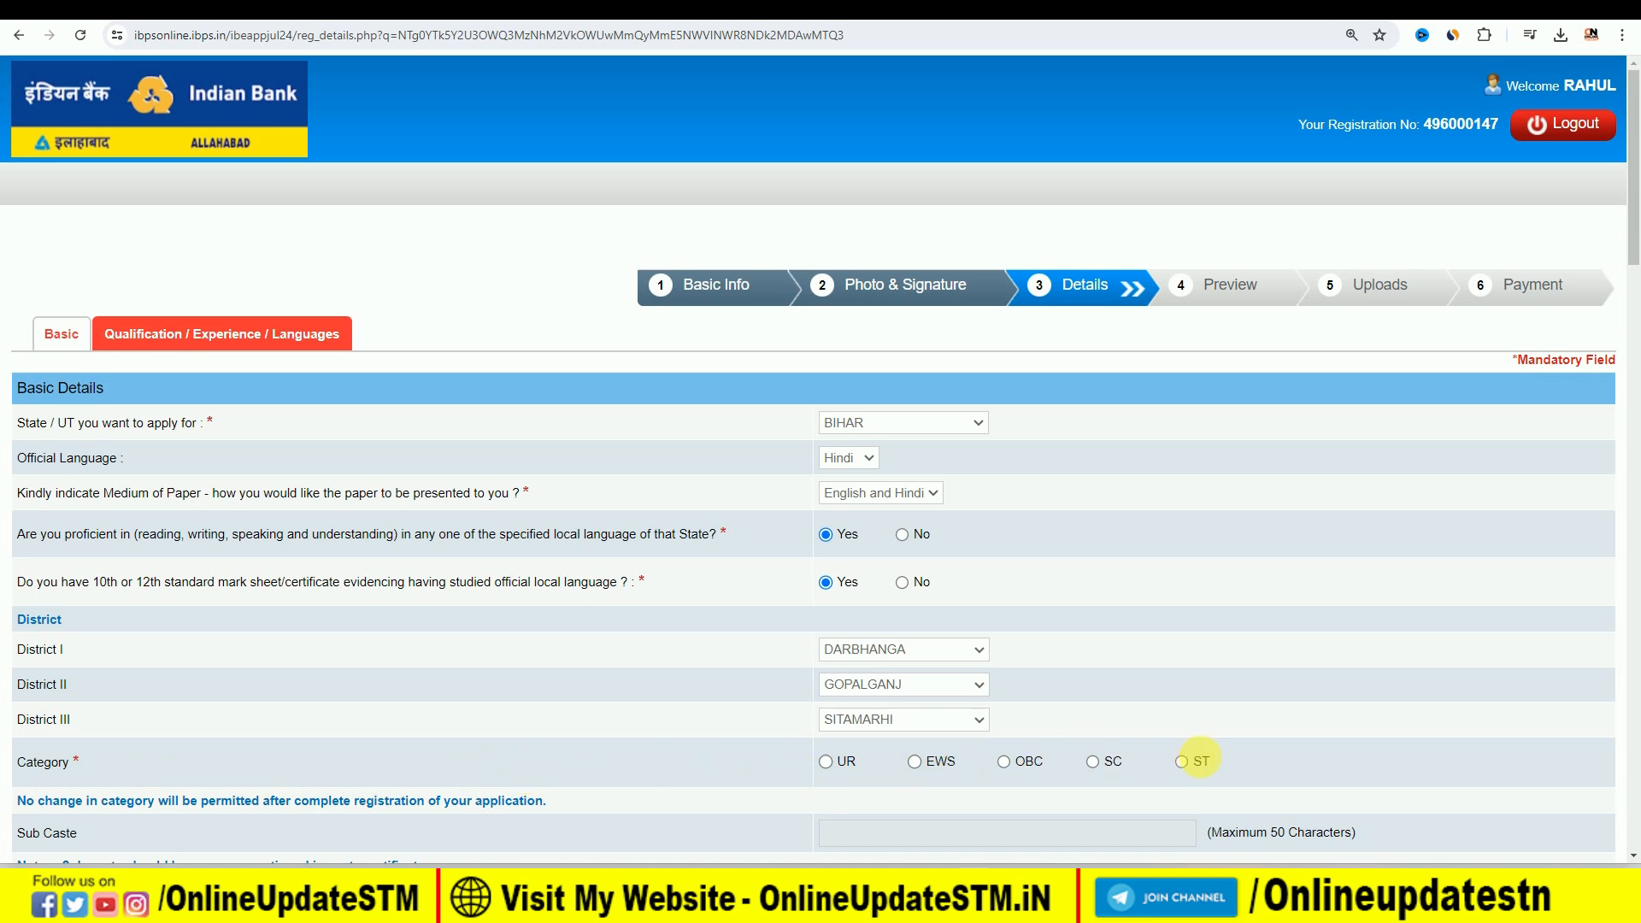
Set the category to OBC and accept the category notice.
click(1003, 763)
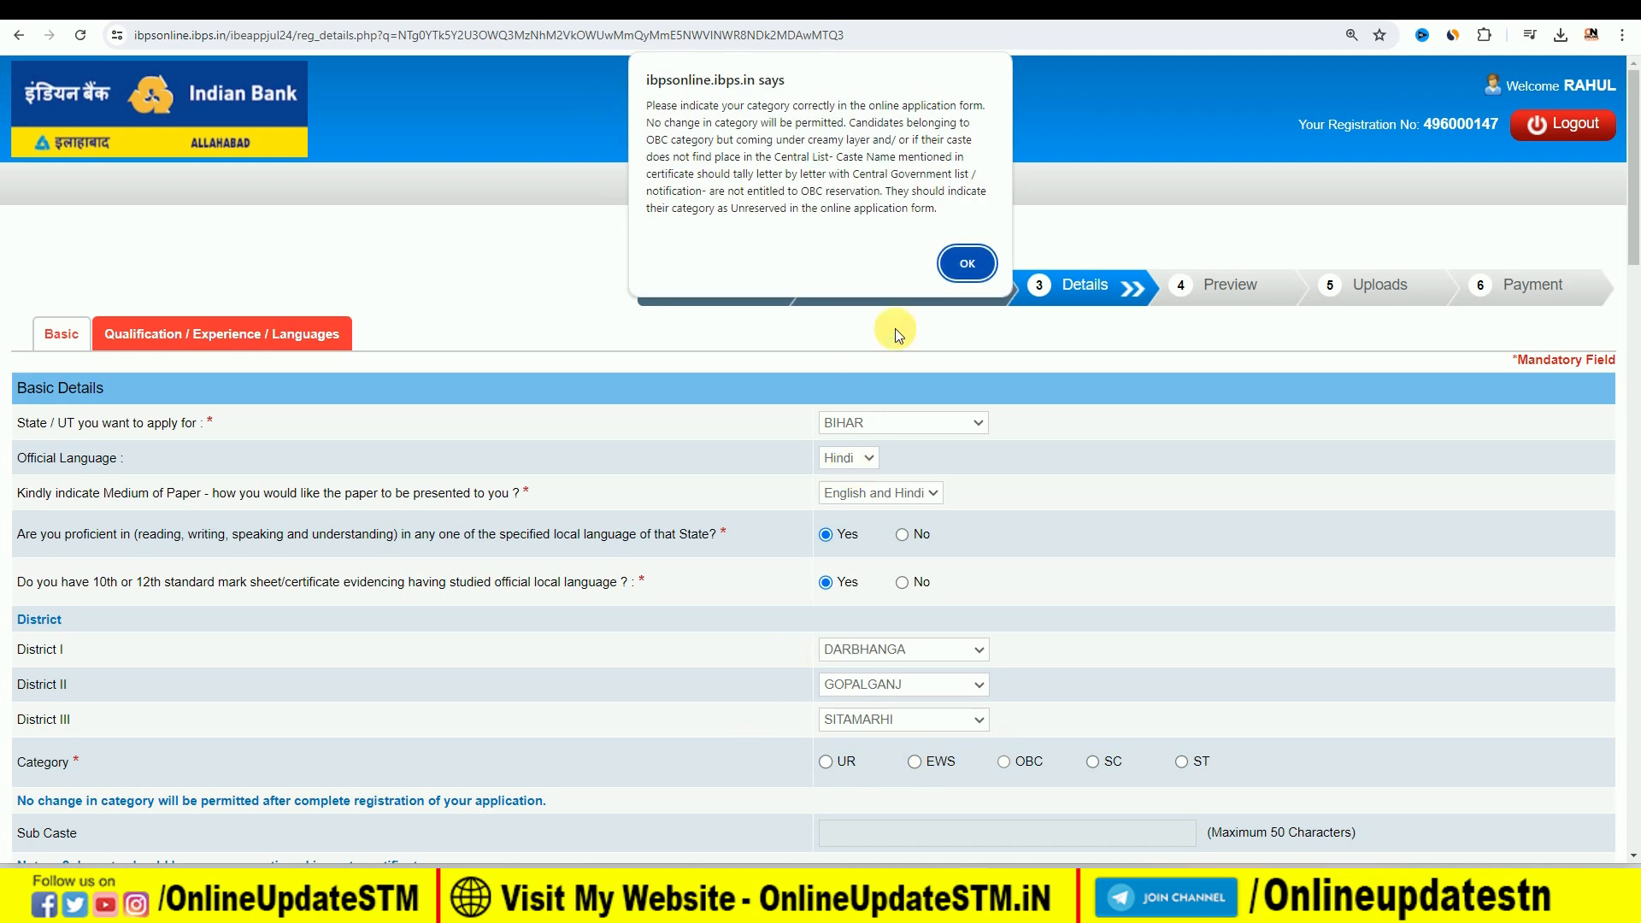
key(Return)
scroll(713, 636, down, 3)
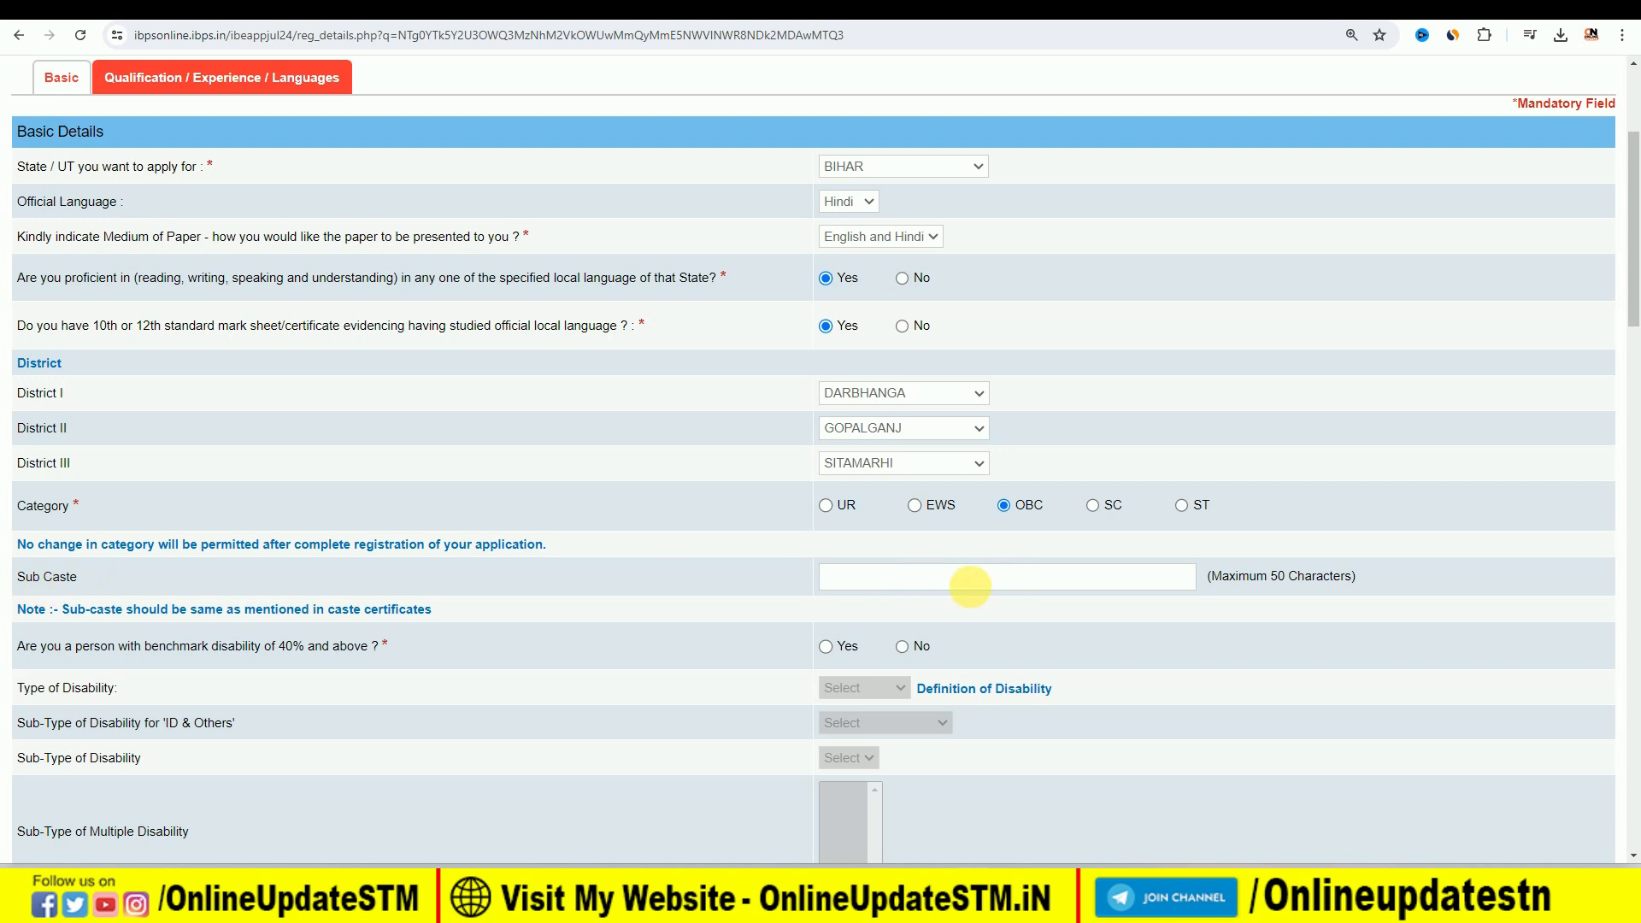
Try the SC category and switch the selection back to OBC, accepting the notice each time.
click(1091, 506)
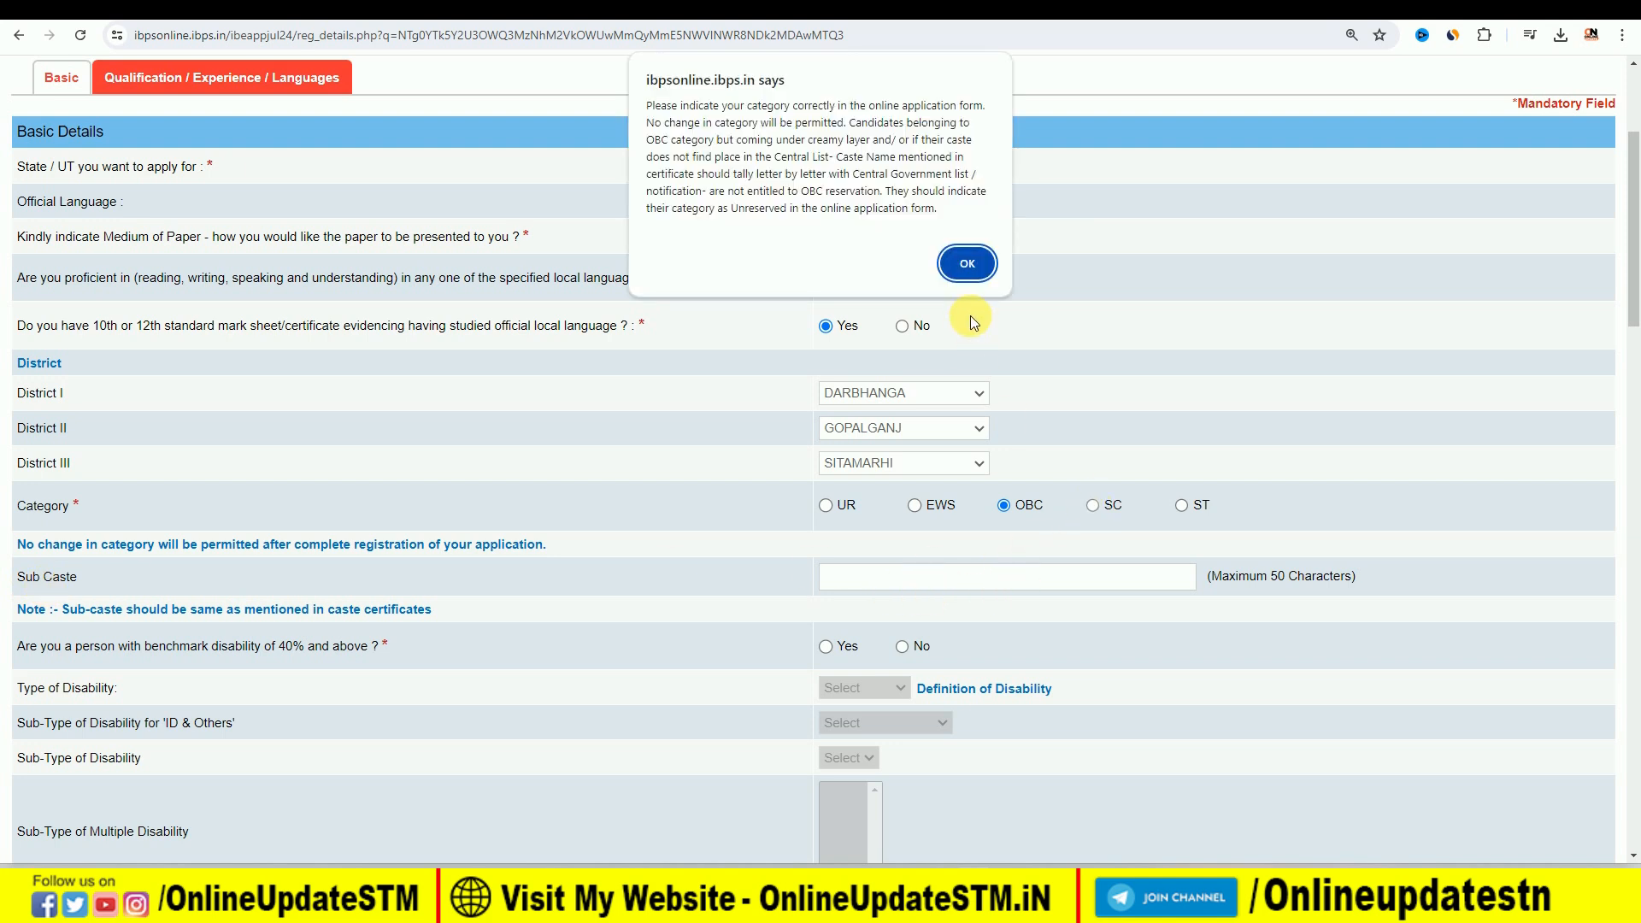
click(968, 263)
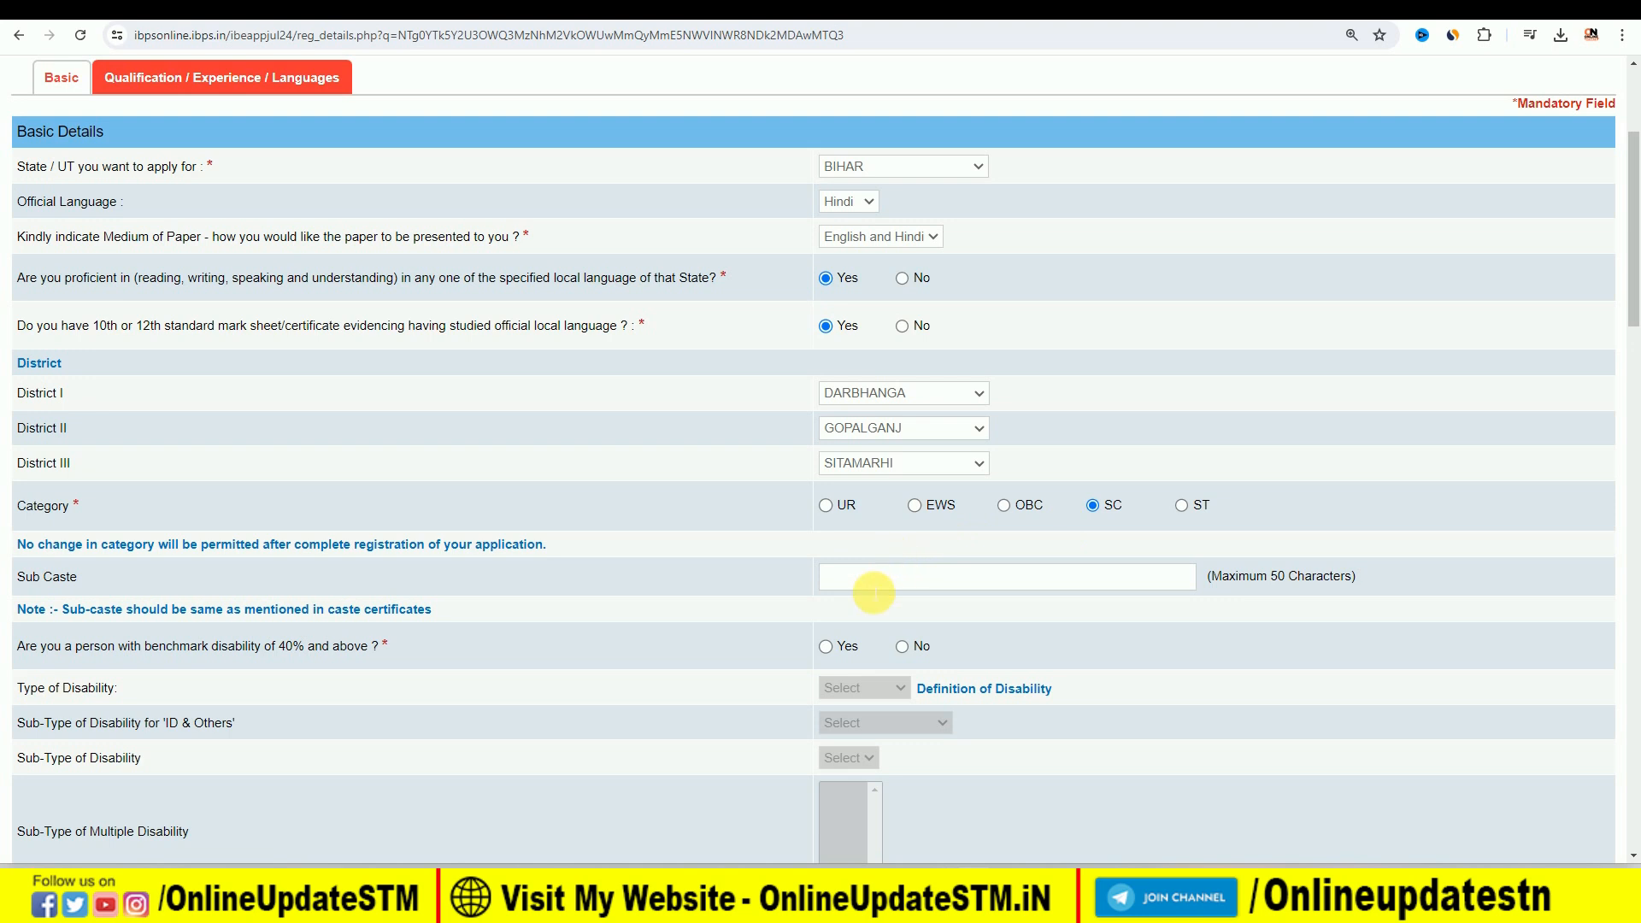
click(1003, 509)
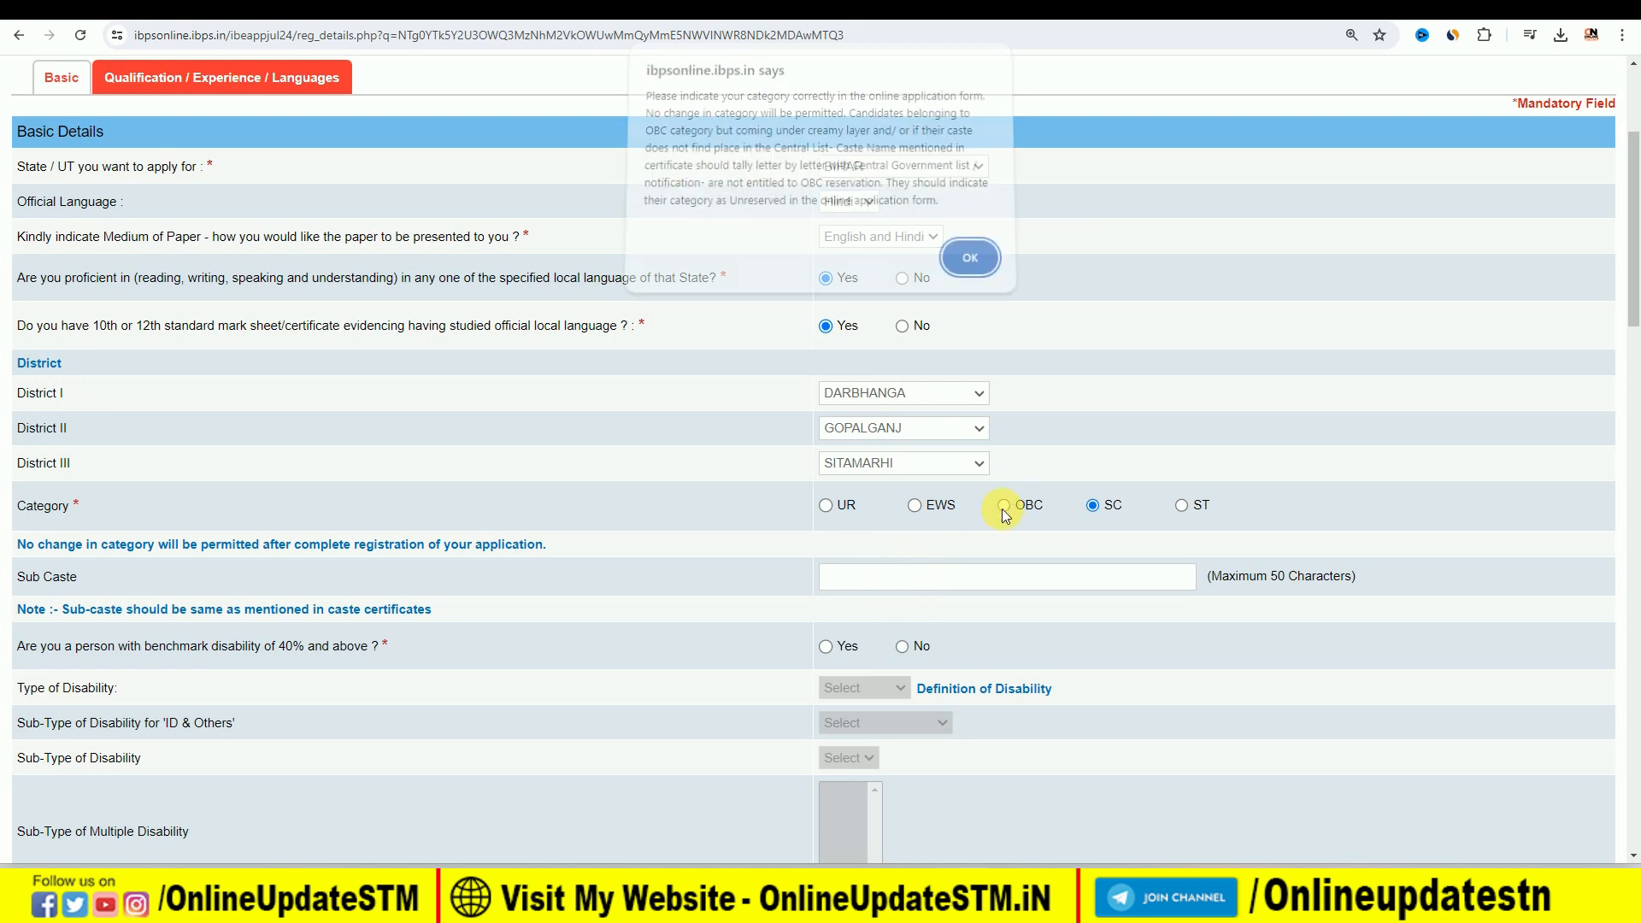
click(967, 263)
Try the Yes answer to the 40% benchmark disability question and look at the type of disability options.
scroll(650, 496, down, 2)
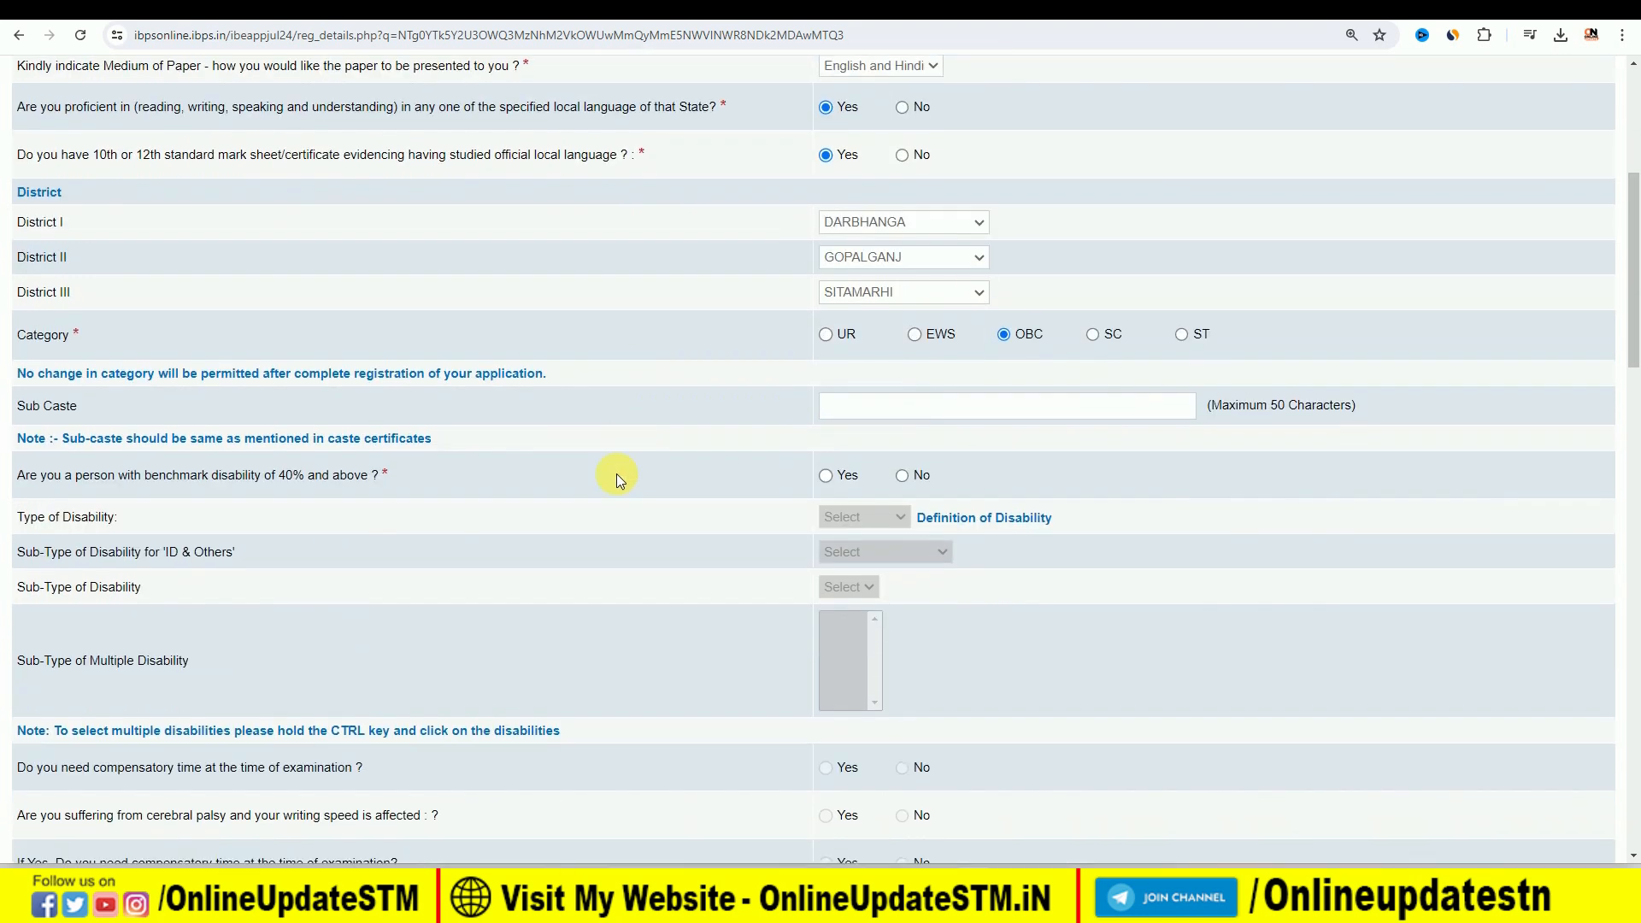
click(826, 476)
click(895, 521)
click(895, 522)
Answer No to the 40% benchmark disability question and to the specified disability question about difficulty in writing.
click(902, 477)
scroll(888, 684, down, 6)
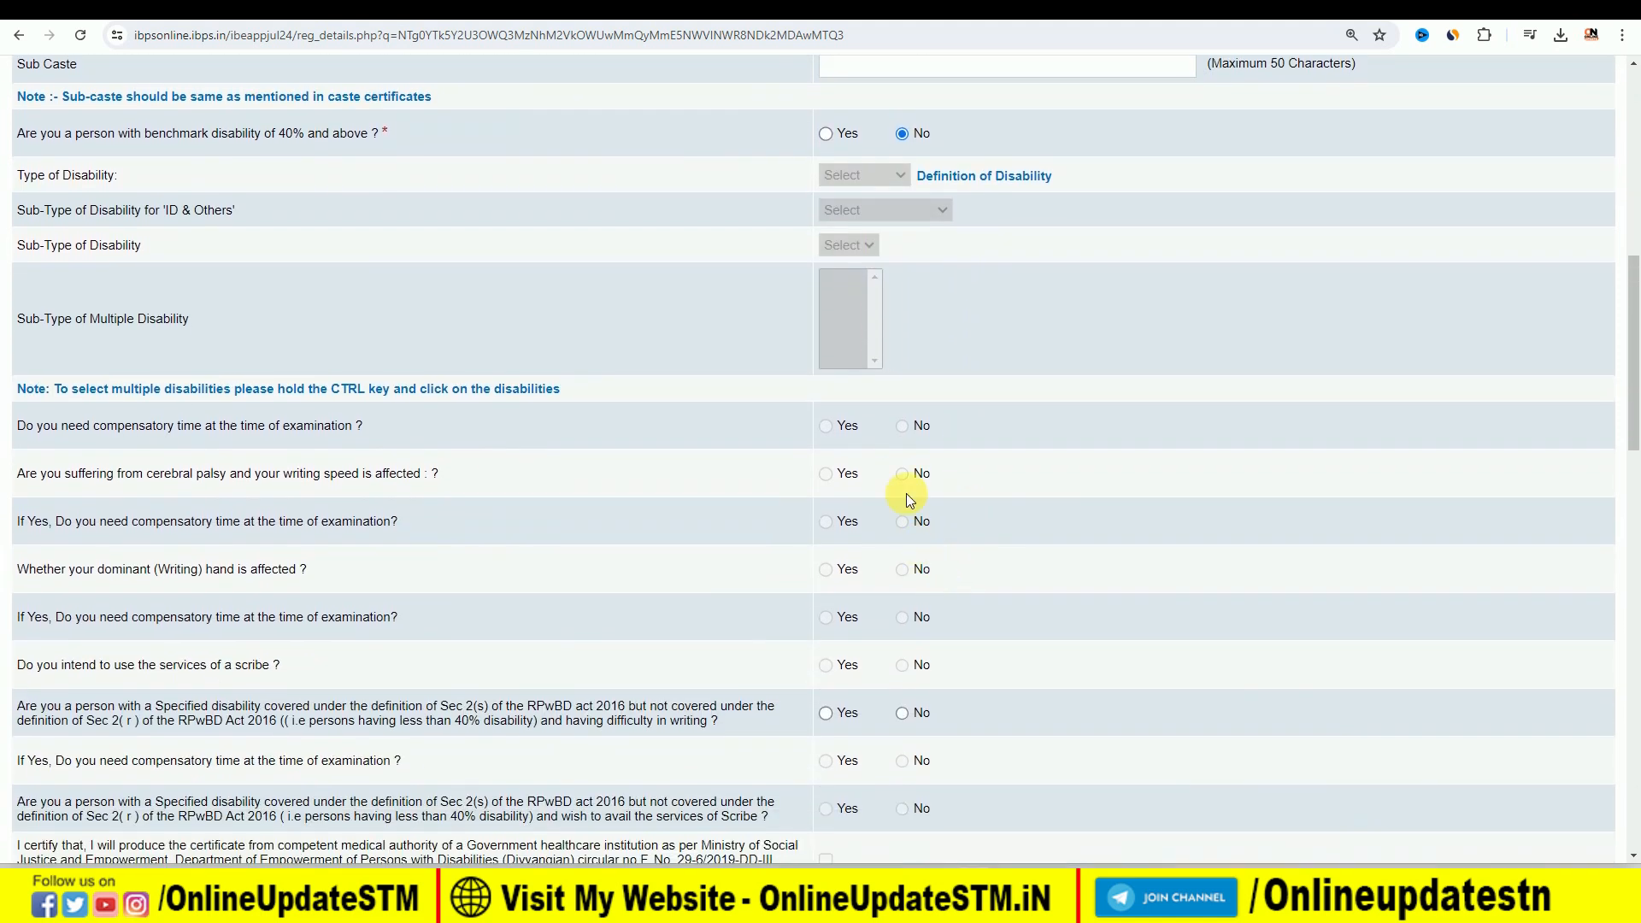
scroll(873, 511, down, 1)
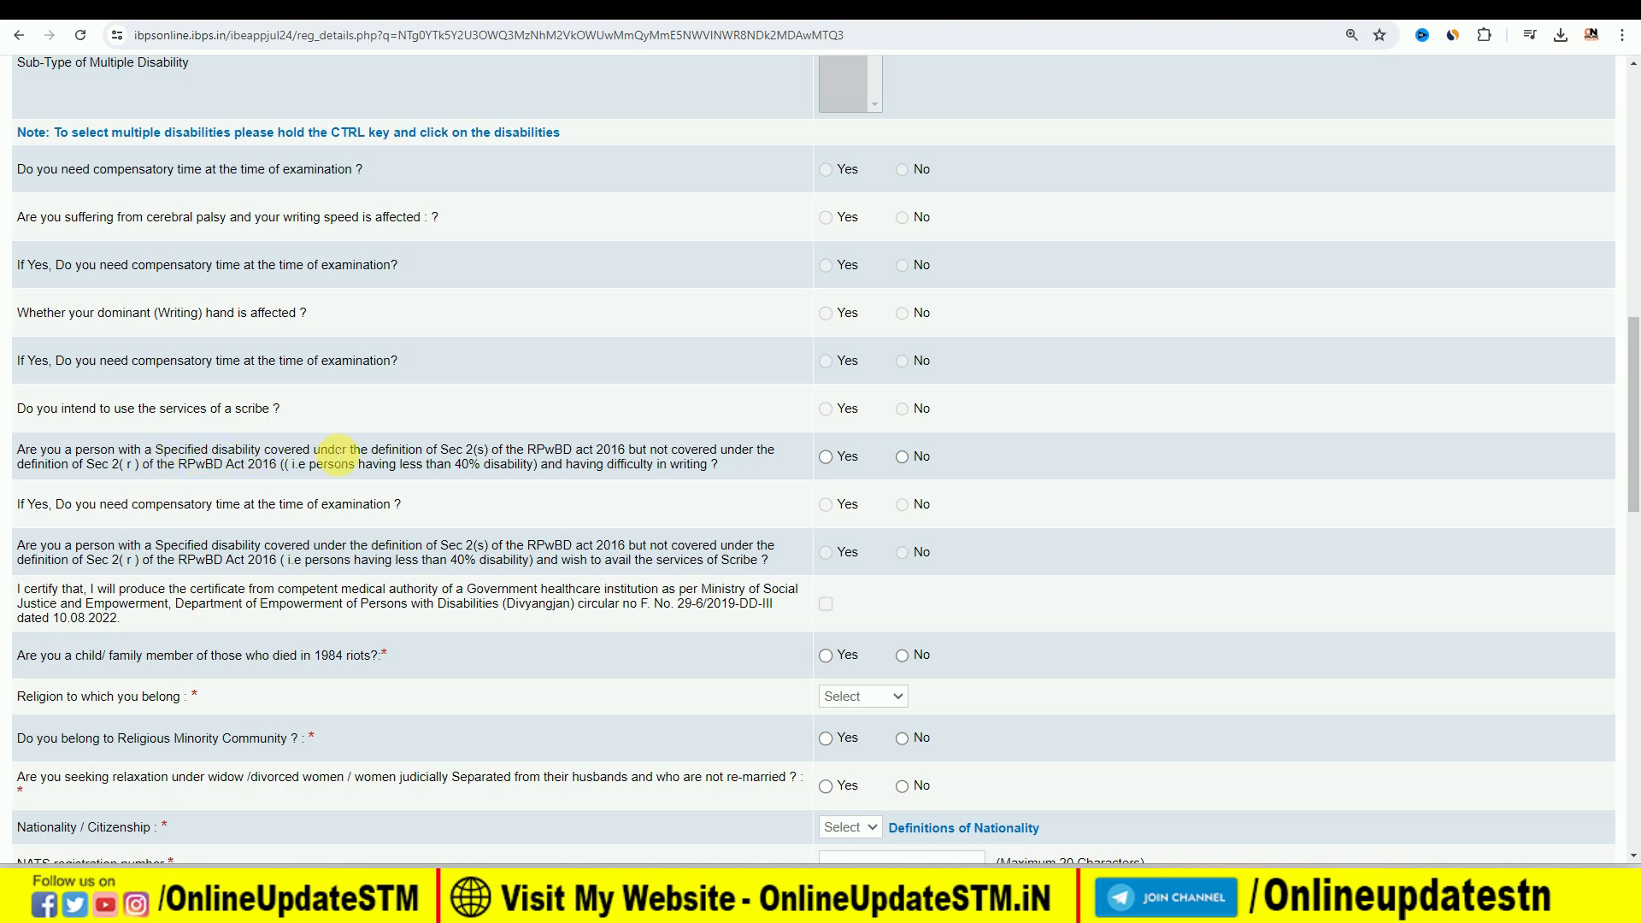
click(827, 458)
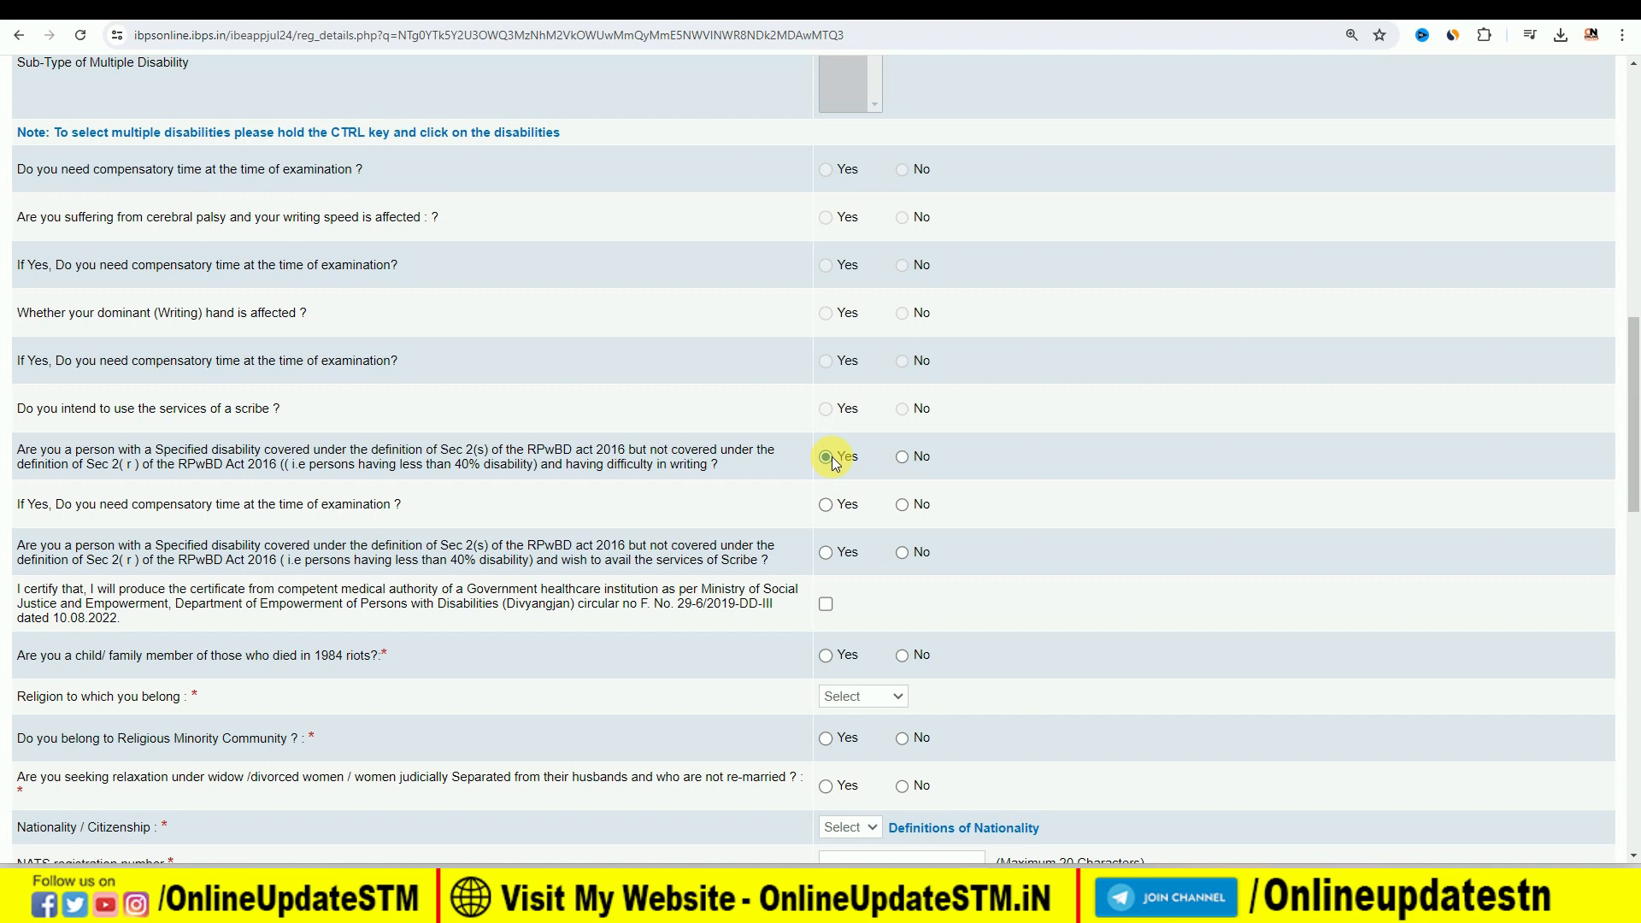
click(903, 457)
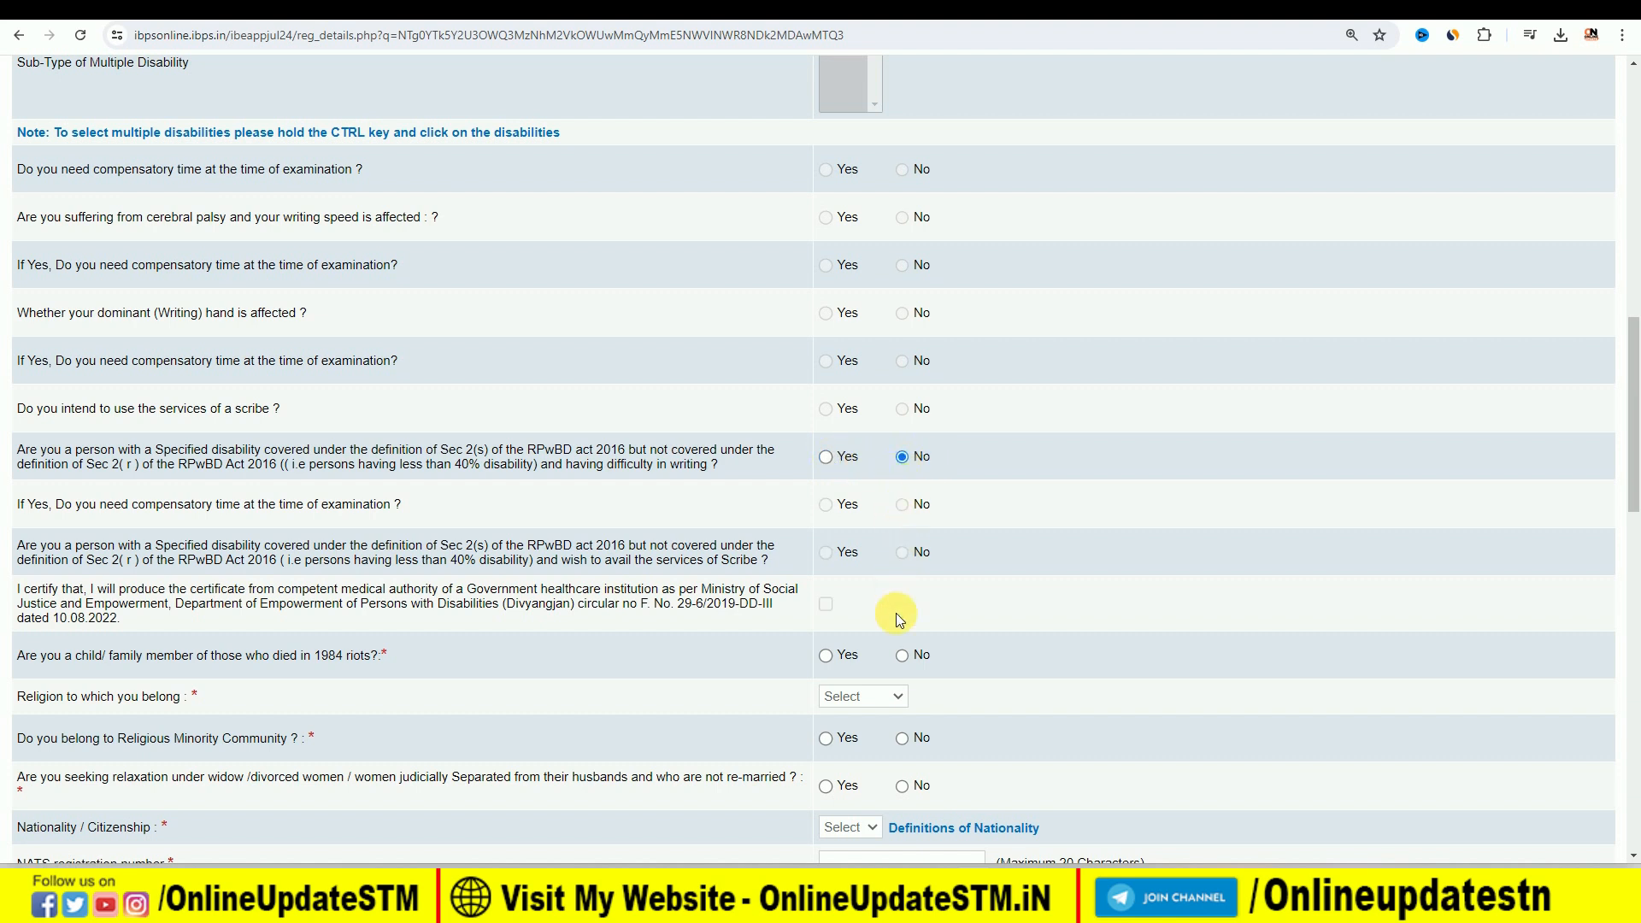
Answer No to the 1984 riots family question and choose Hindu as the religion.
scroll(898, 480, down, 1)
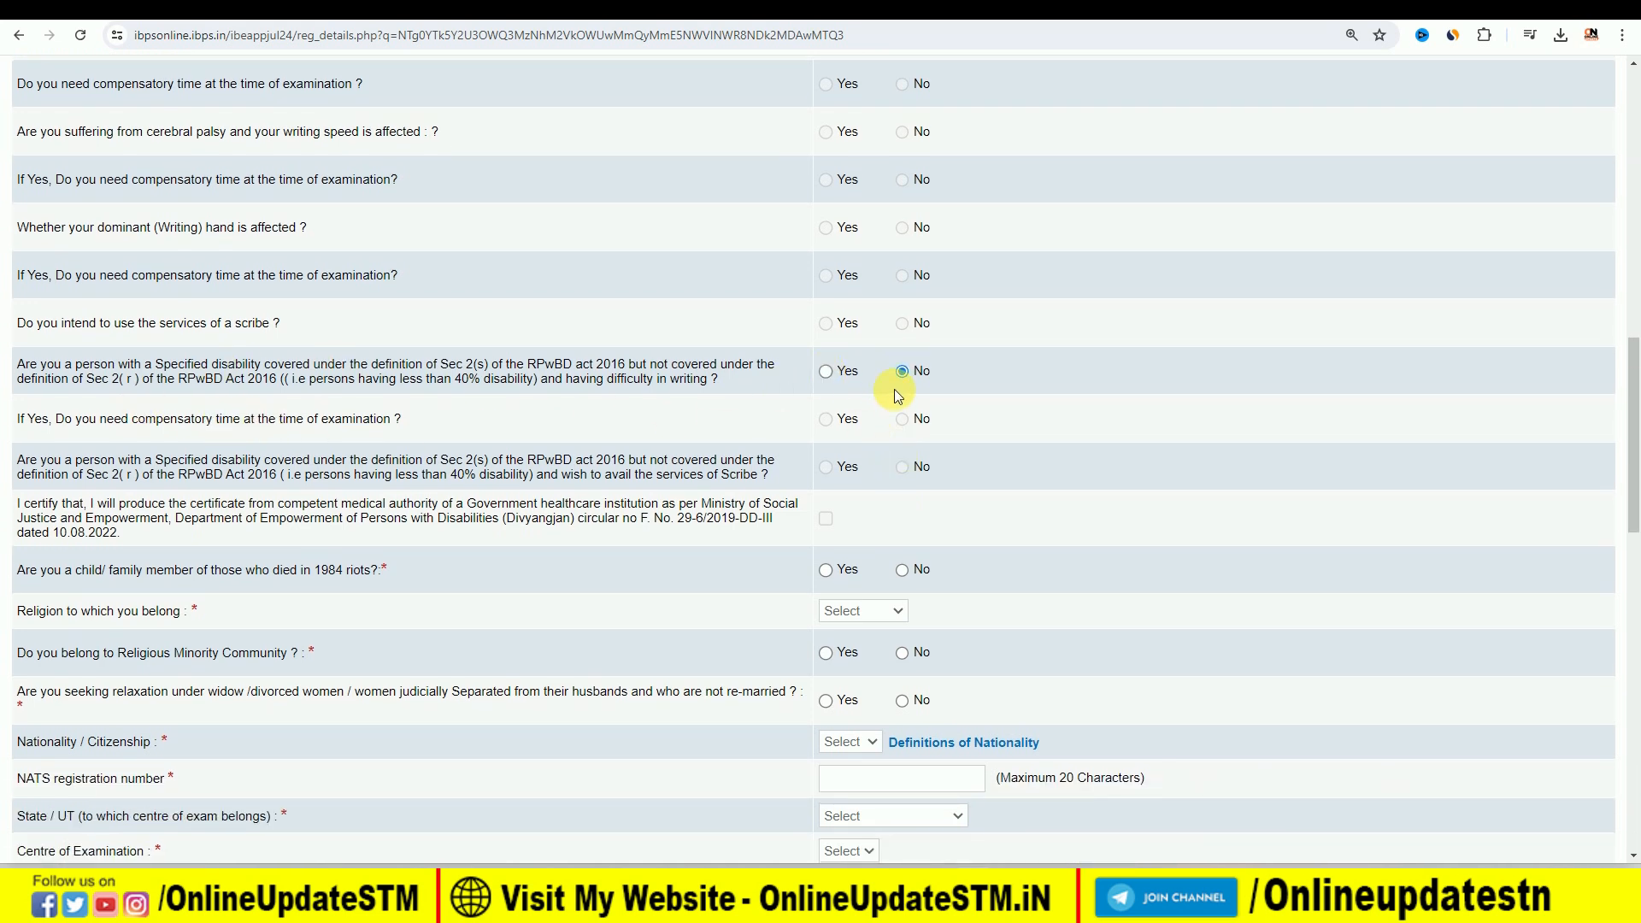
scroll(330, 495, down, 1)
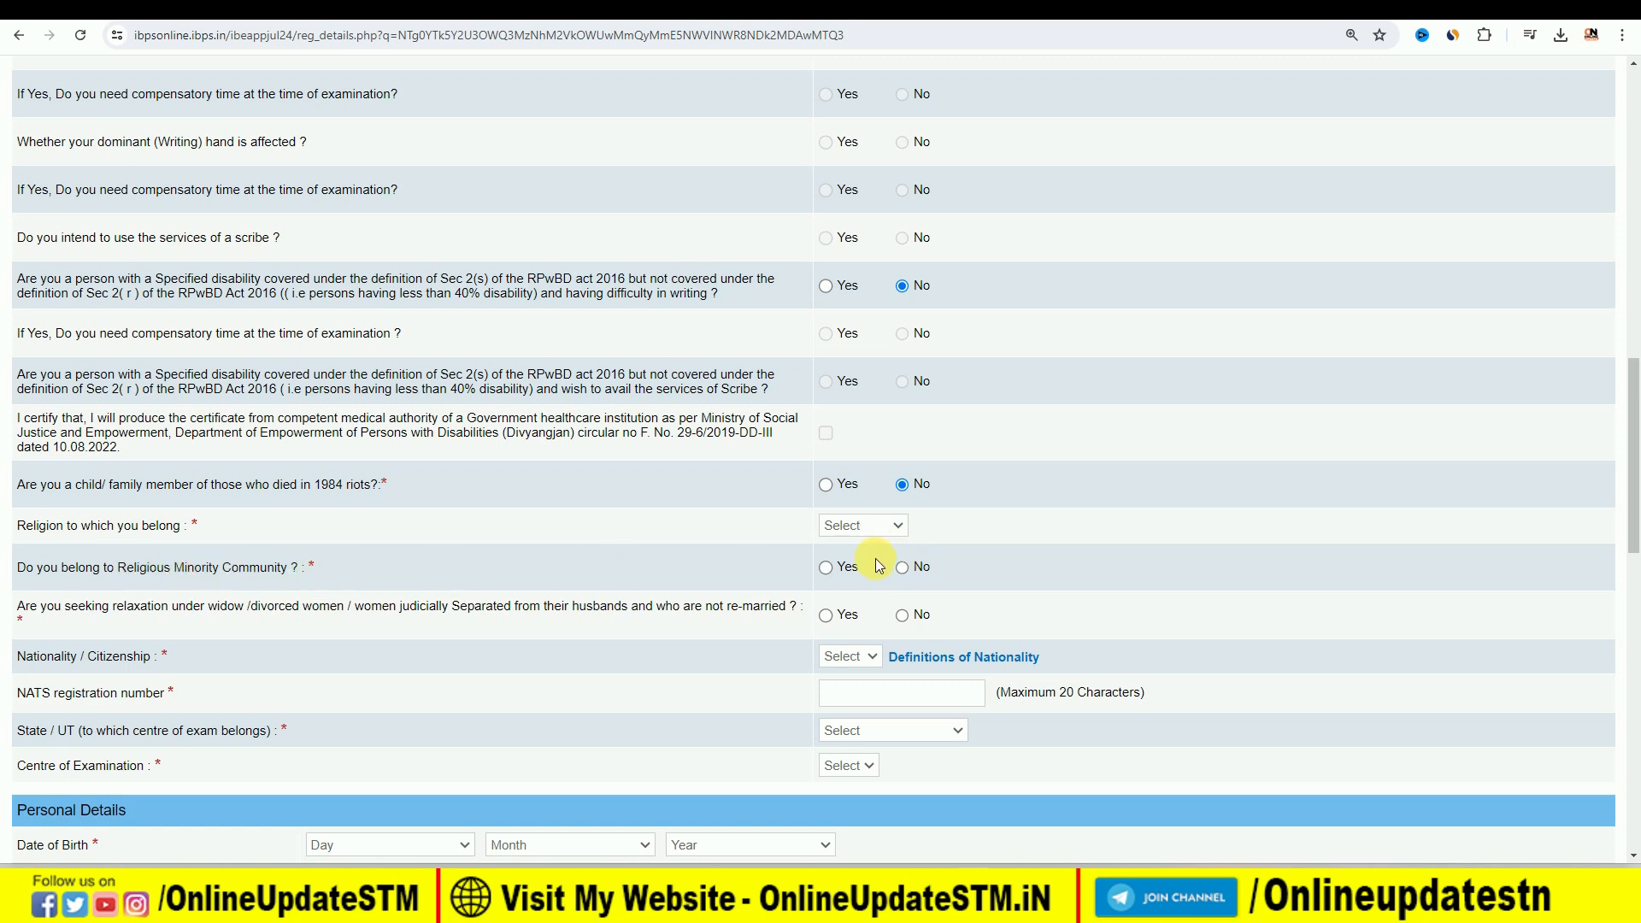
click(865, 525)
click(863, 594)
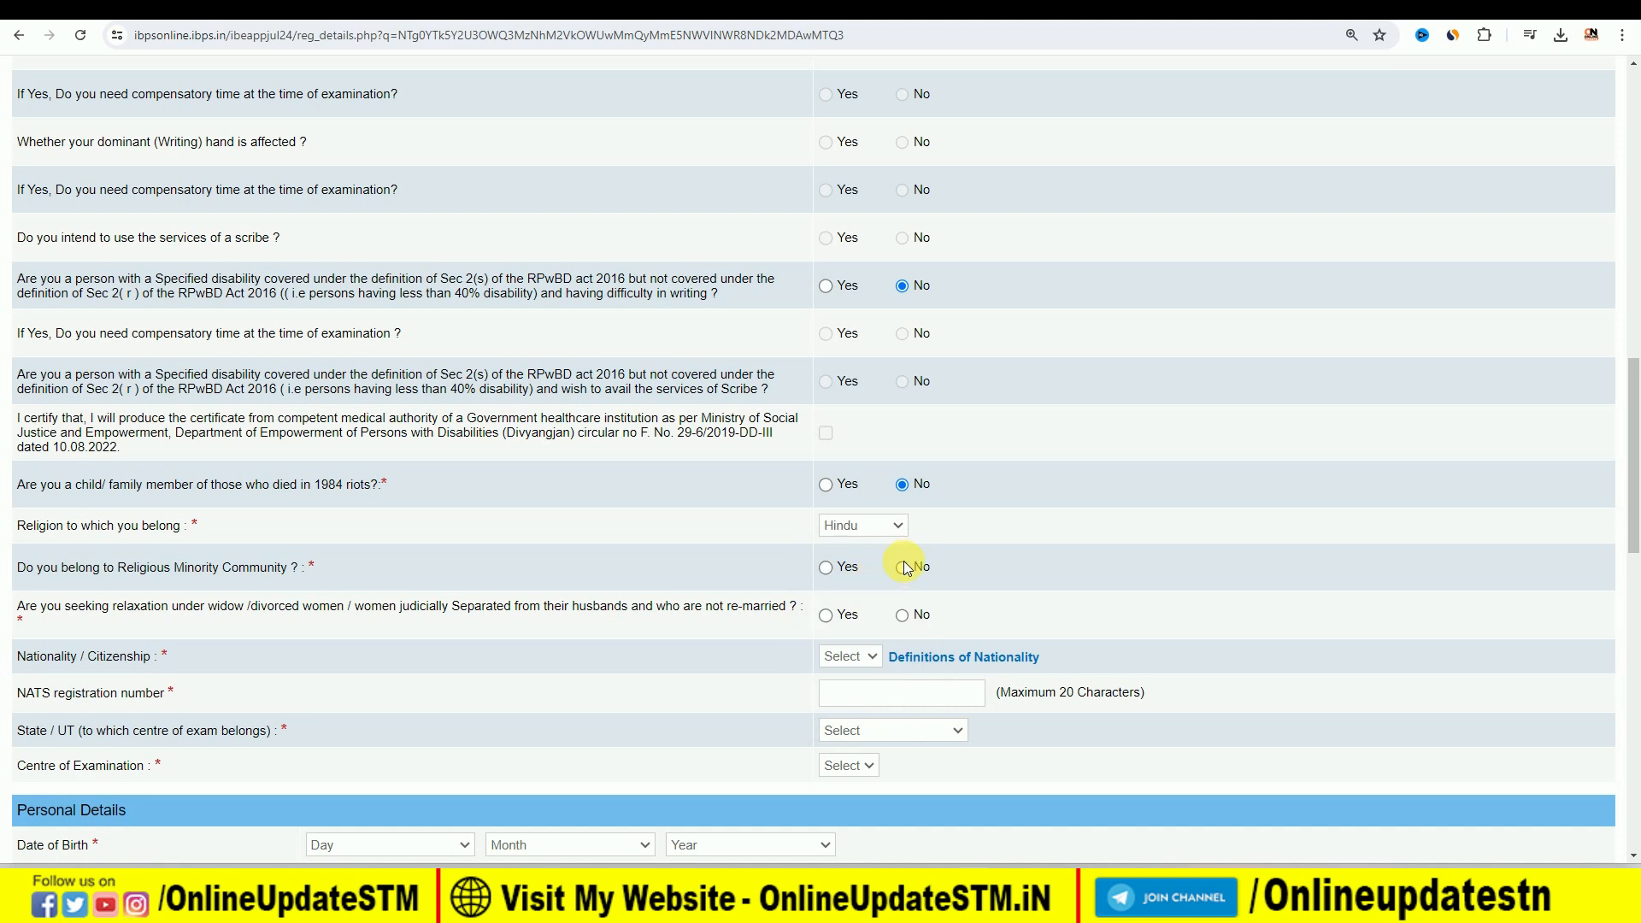
Answer No to the religious minority and widow/divorced women relaxation questions, and set the nationality to Indian.
scroll(870, 588, down, 1)
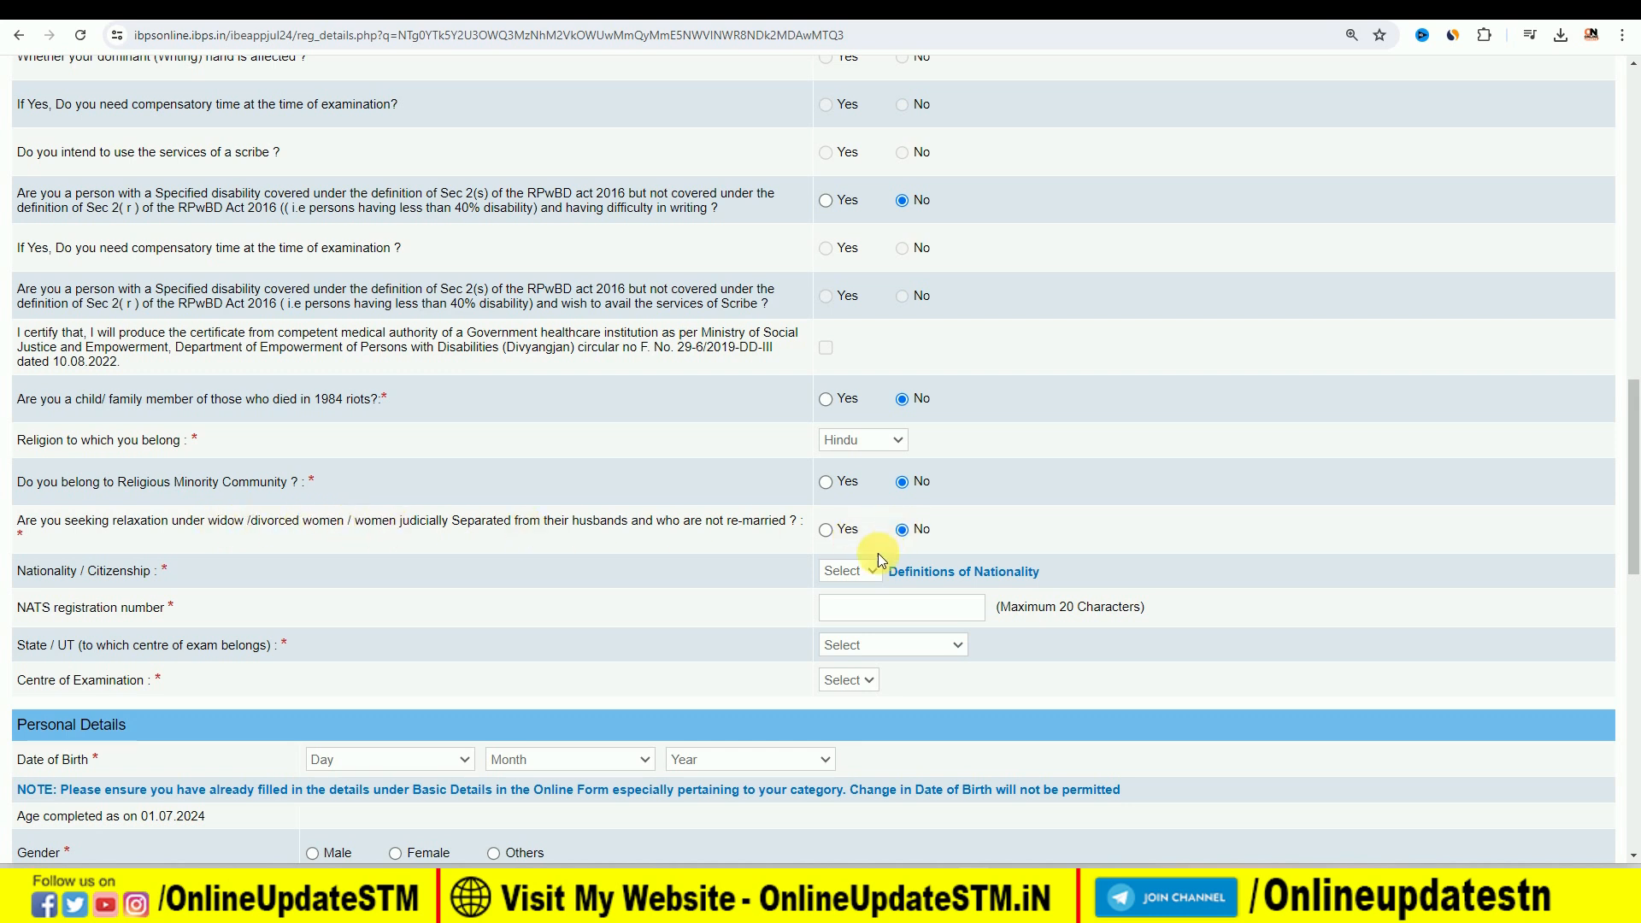
click(851, 578)
click(846, 607)
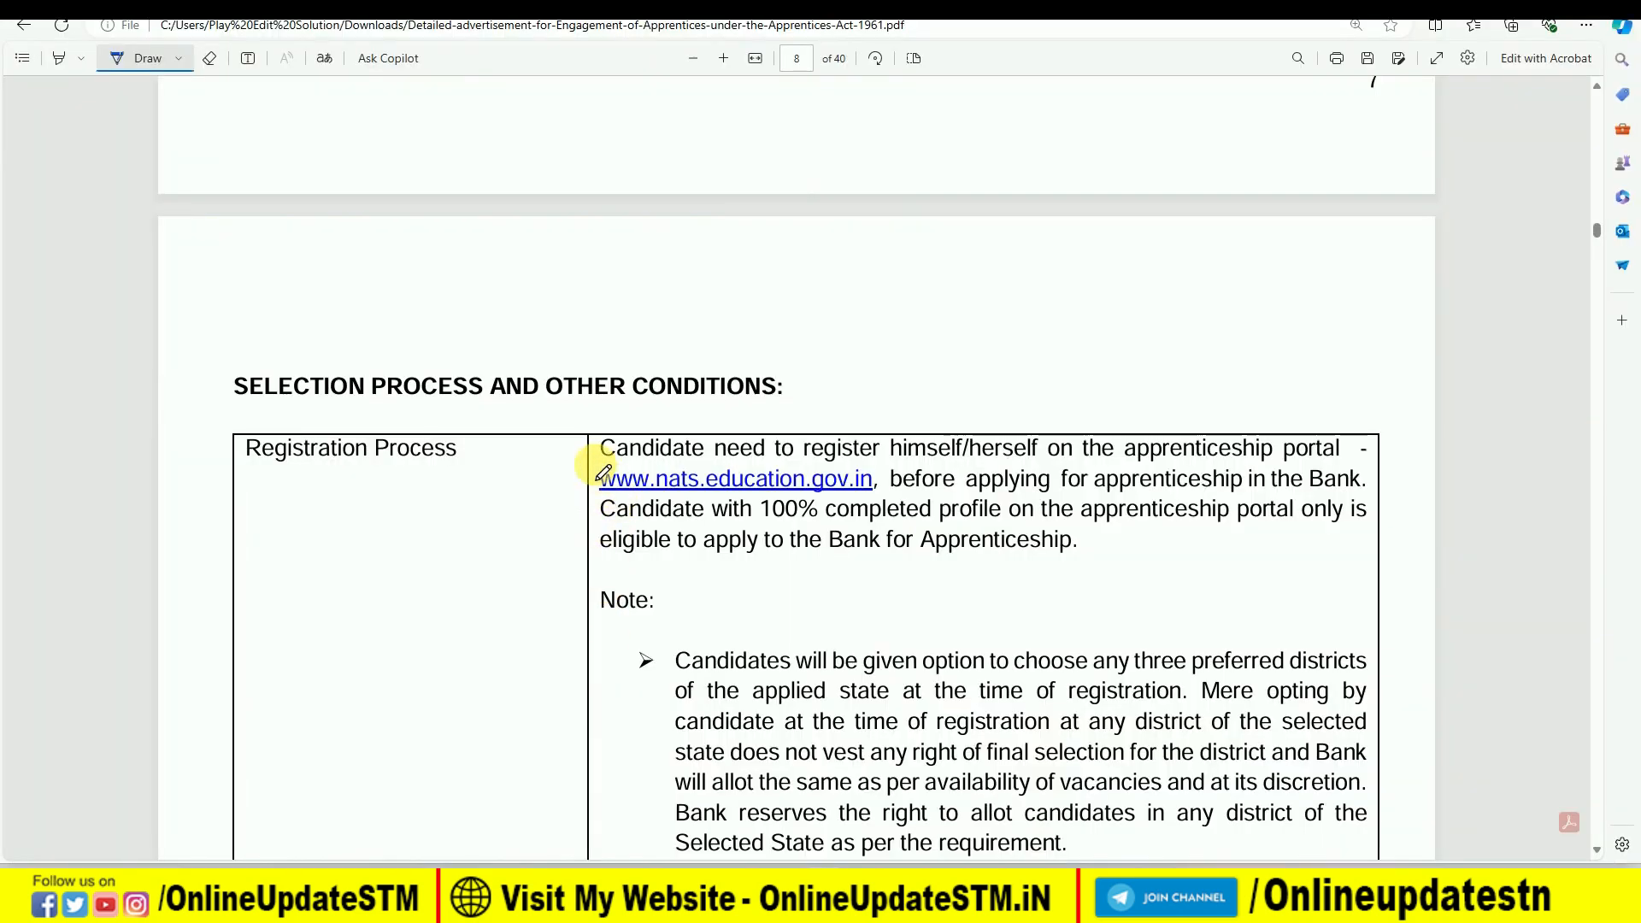
Read the registration process in the apprenticeship advertisement PDF and browse the YouTube results for "nats me registration kaise kare".
mouse_move(589, 484)
mouse_down()
mouse_move(853, 511)
mouse_move(880, 465)
mouse_move(684, 446)
mouse_move(591, 468)
mouse_move(603, 461)
mouse_up()
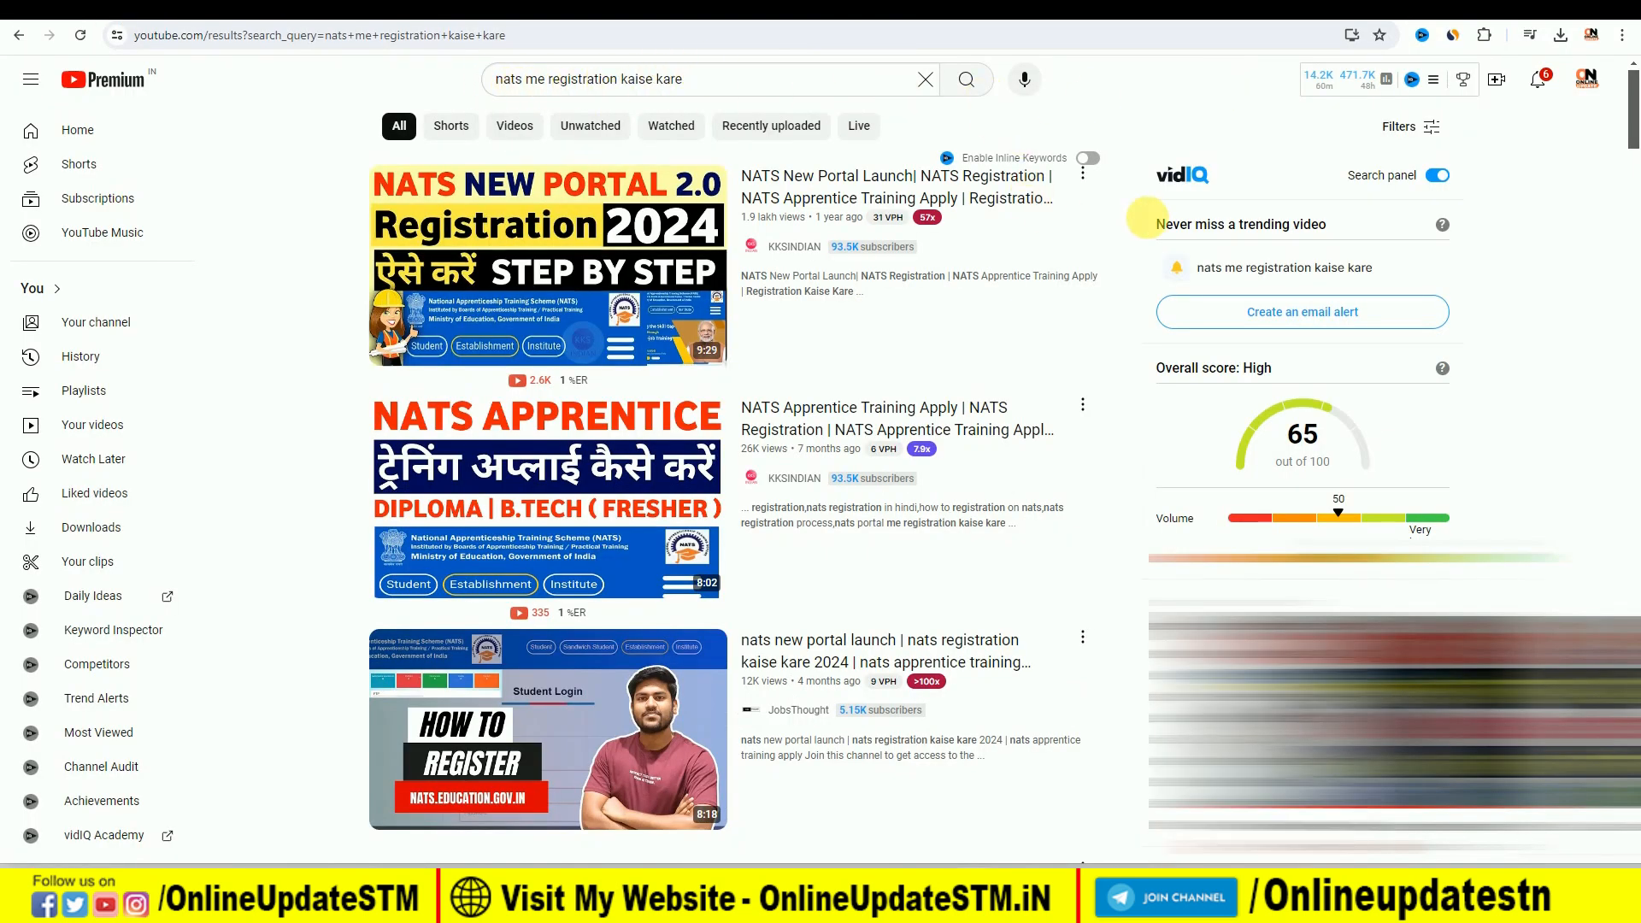
scroll(1171, 259, down, 8)
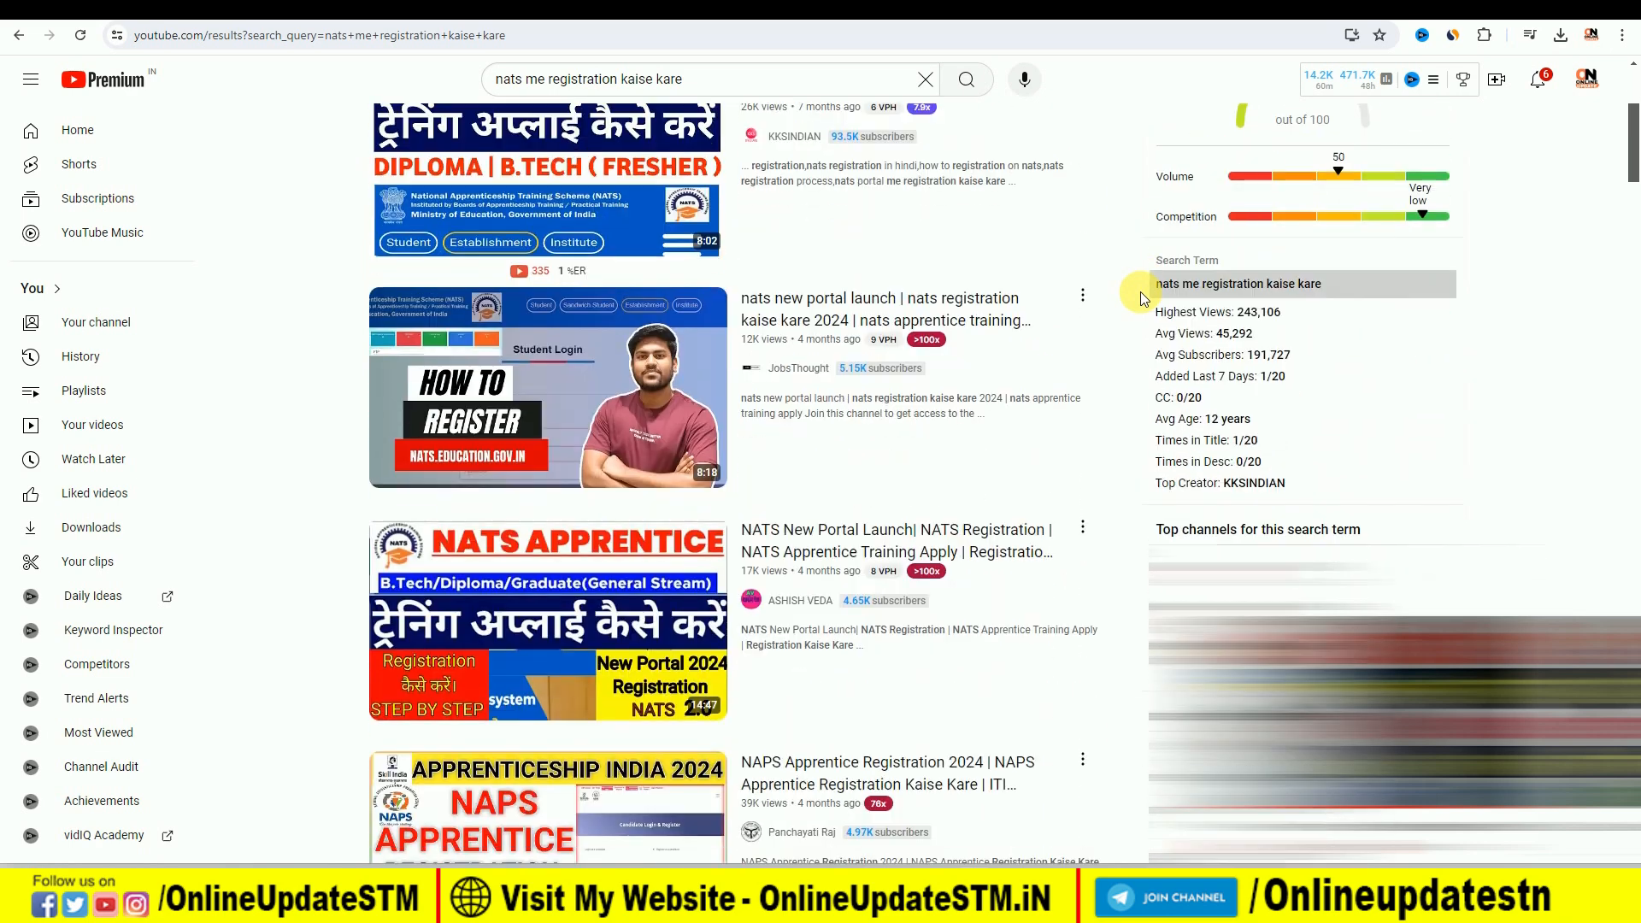
scroll(1158, 286, up, 8)
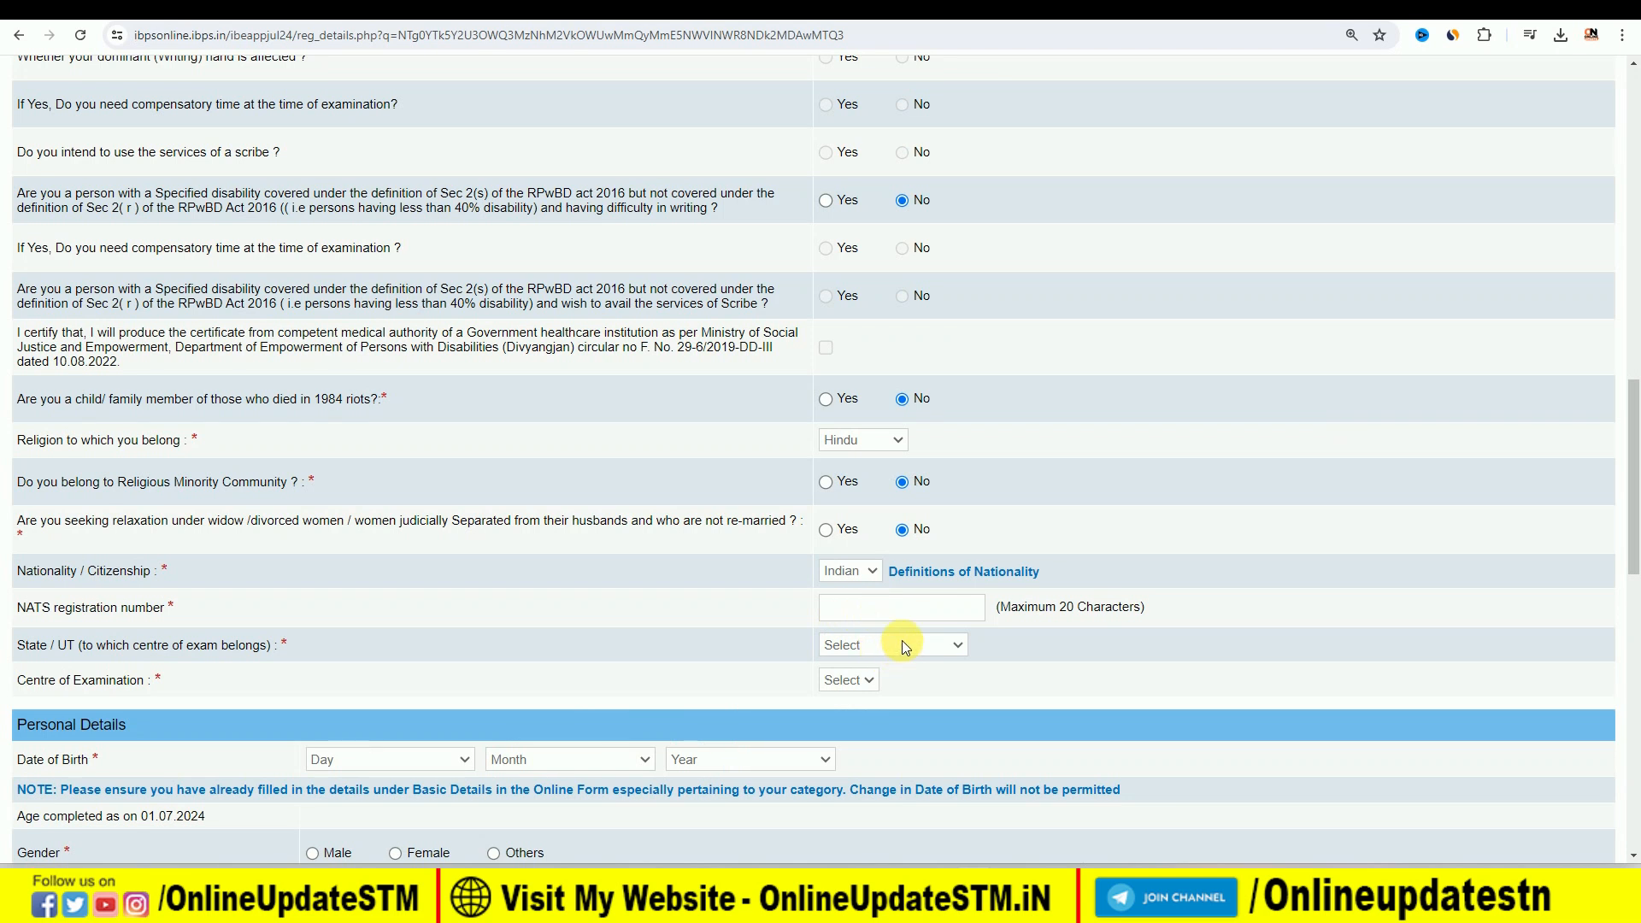
Back in the application form, set the exam centre's state to Bihar and the centre of examination to Patna.
click(844, 648)
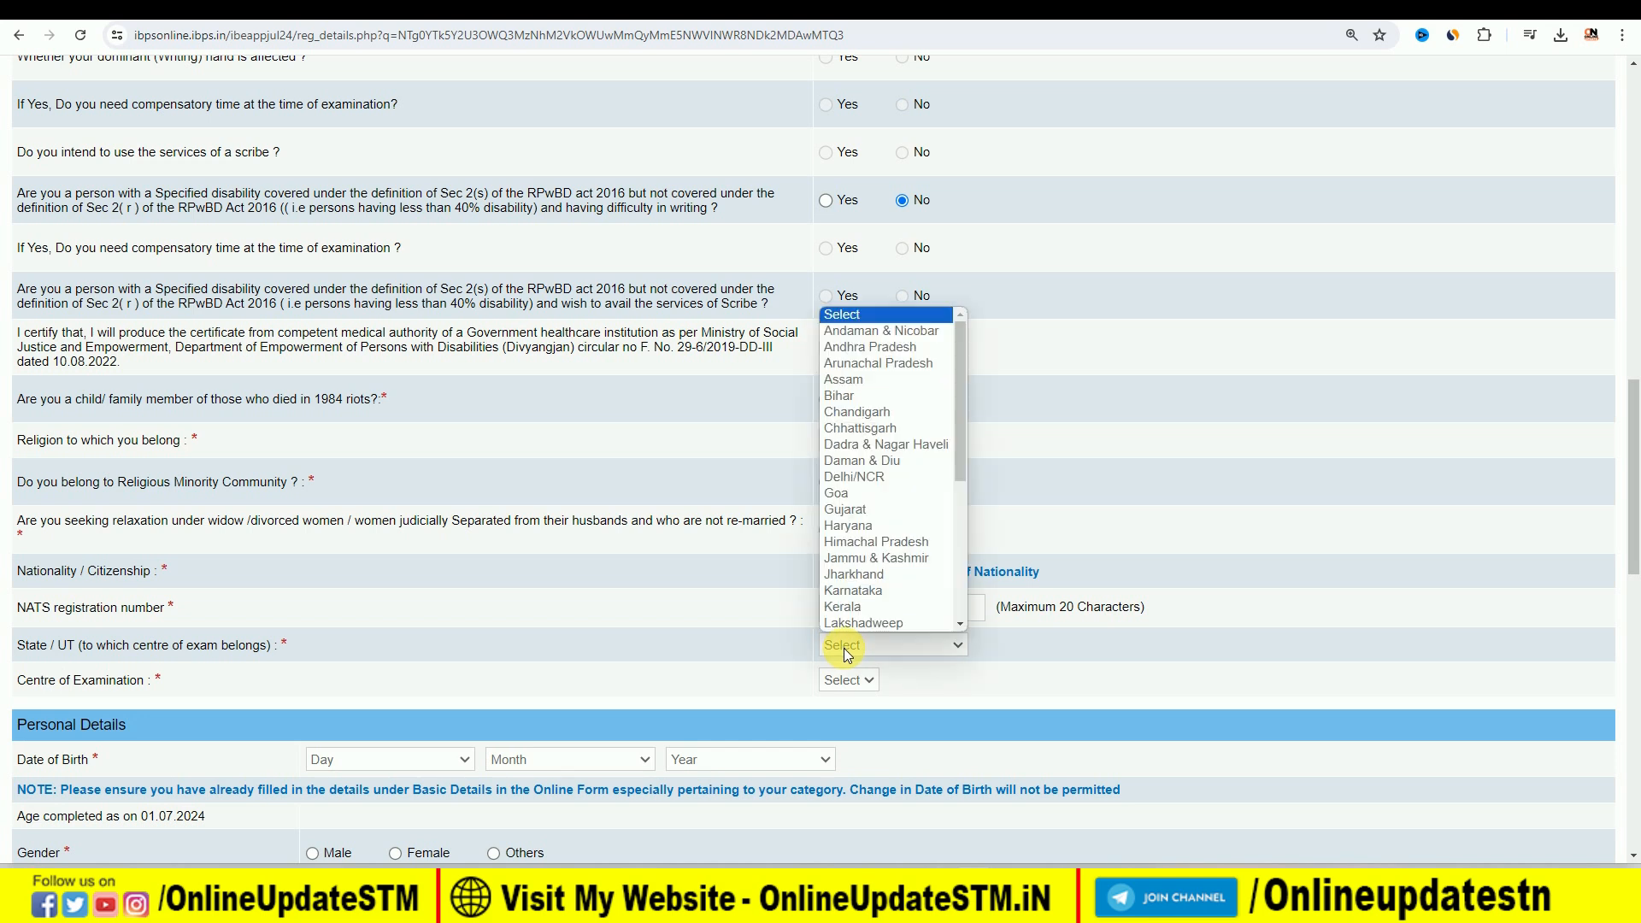
click(851, 395)
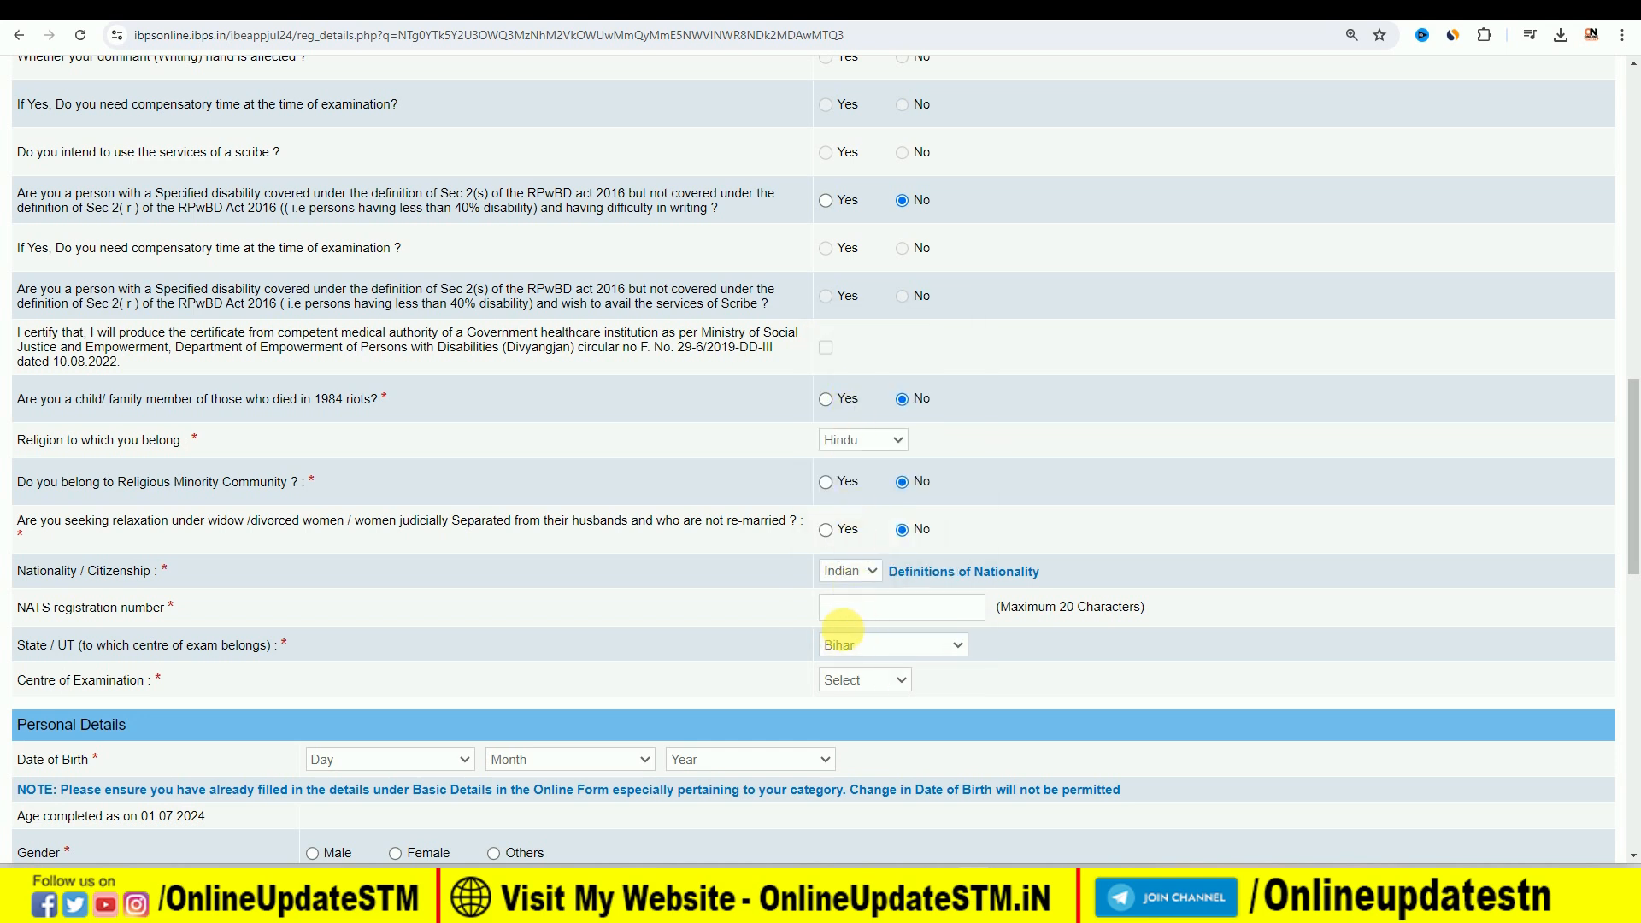
click(857, 680)
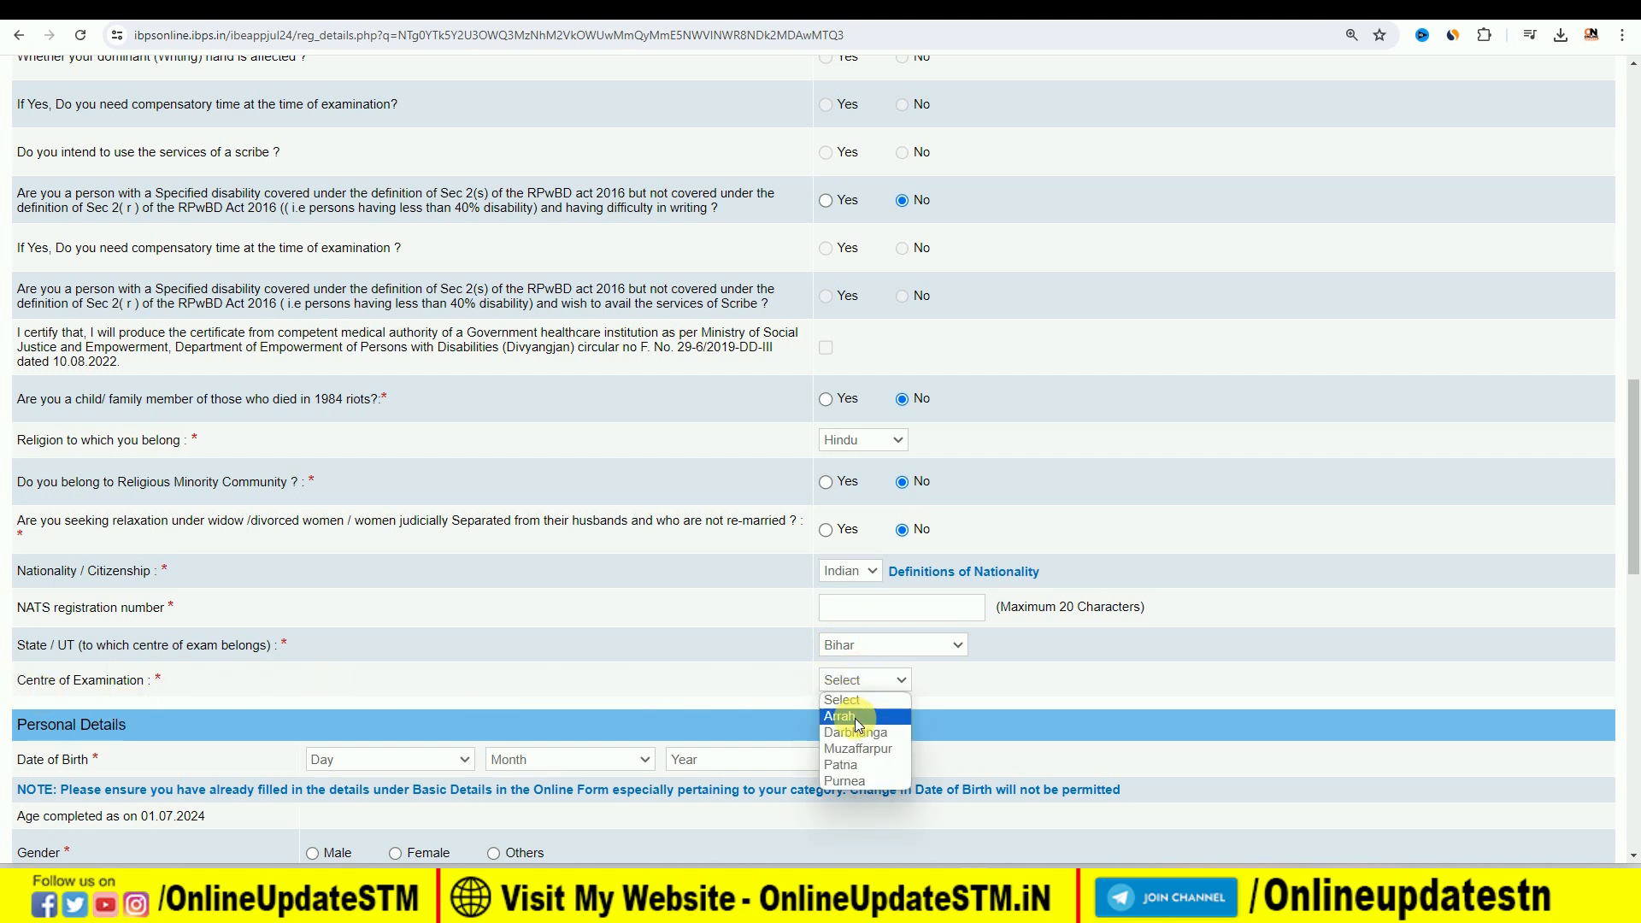
click(860, 764)
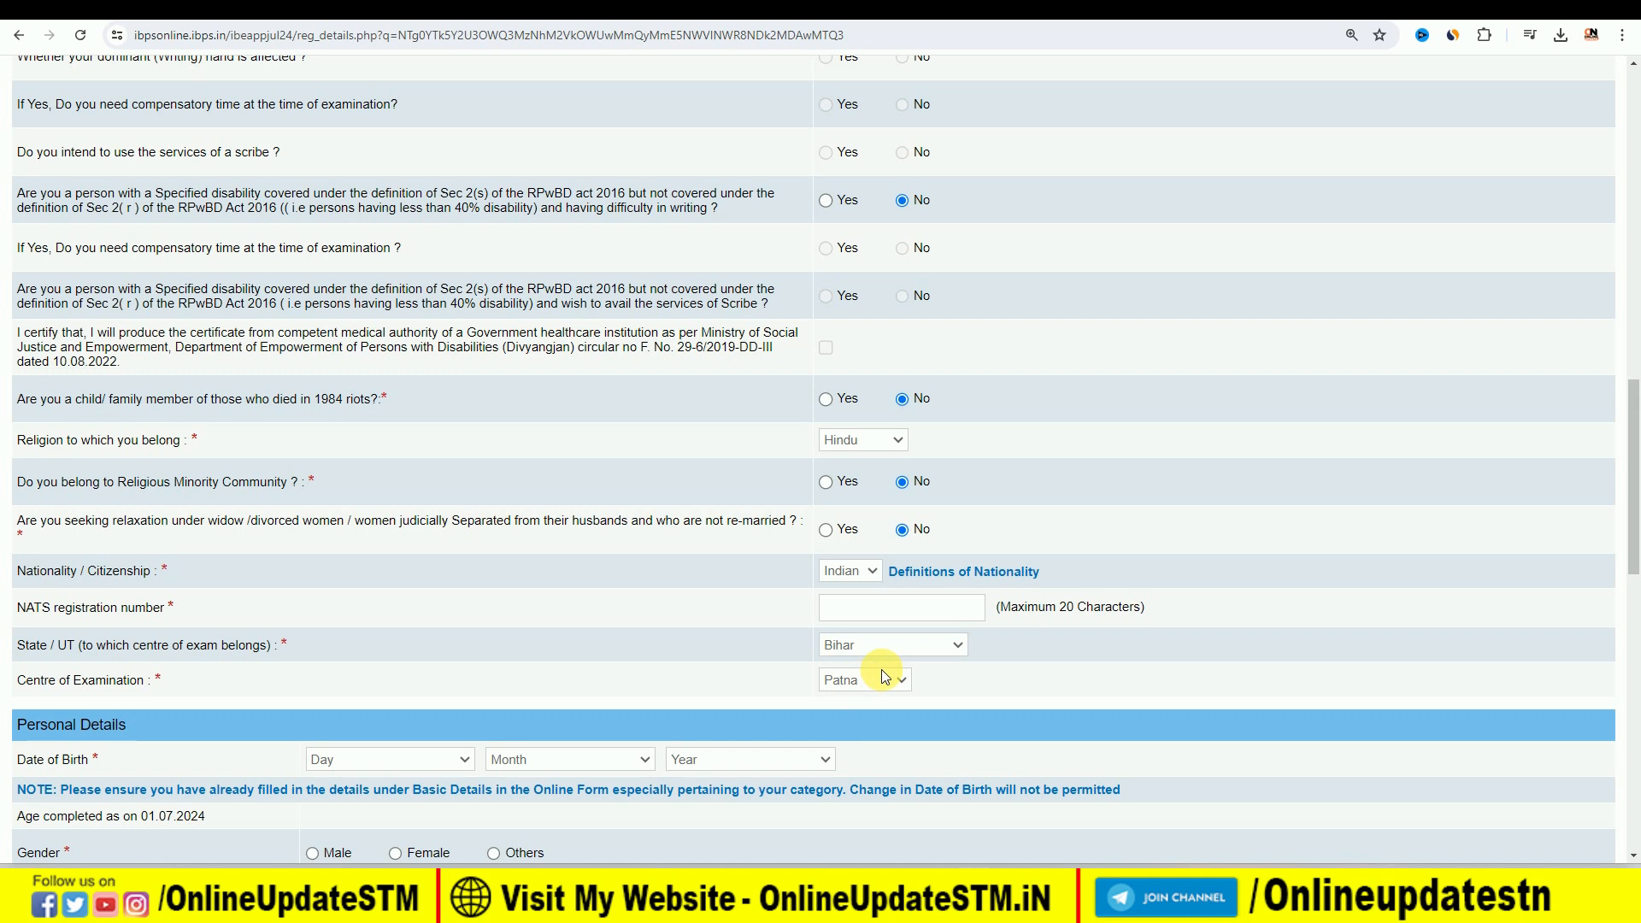
In Personal Details, set the gender to Male, answer No to the twin question and set the marital status to Unmarried.
scroll(529, 607, down, 3)
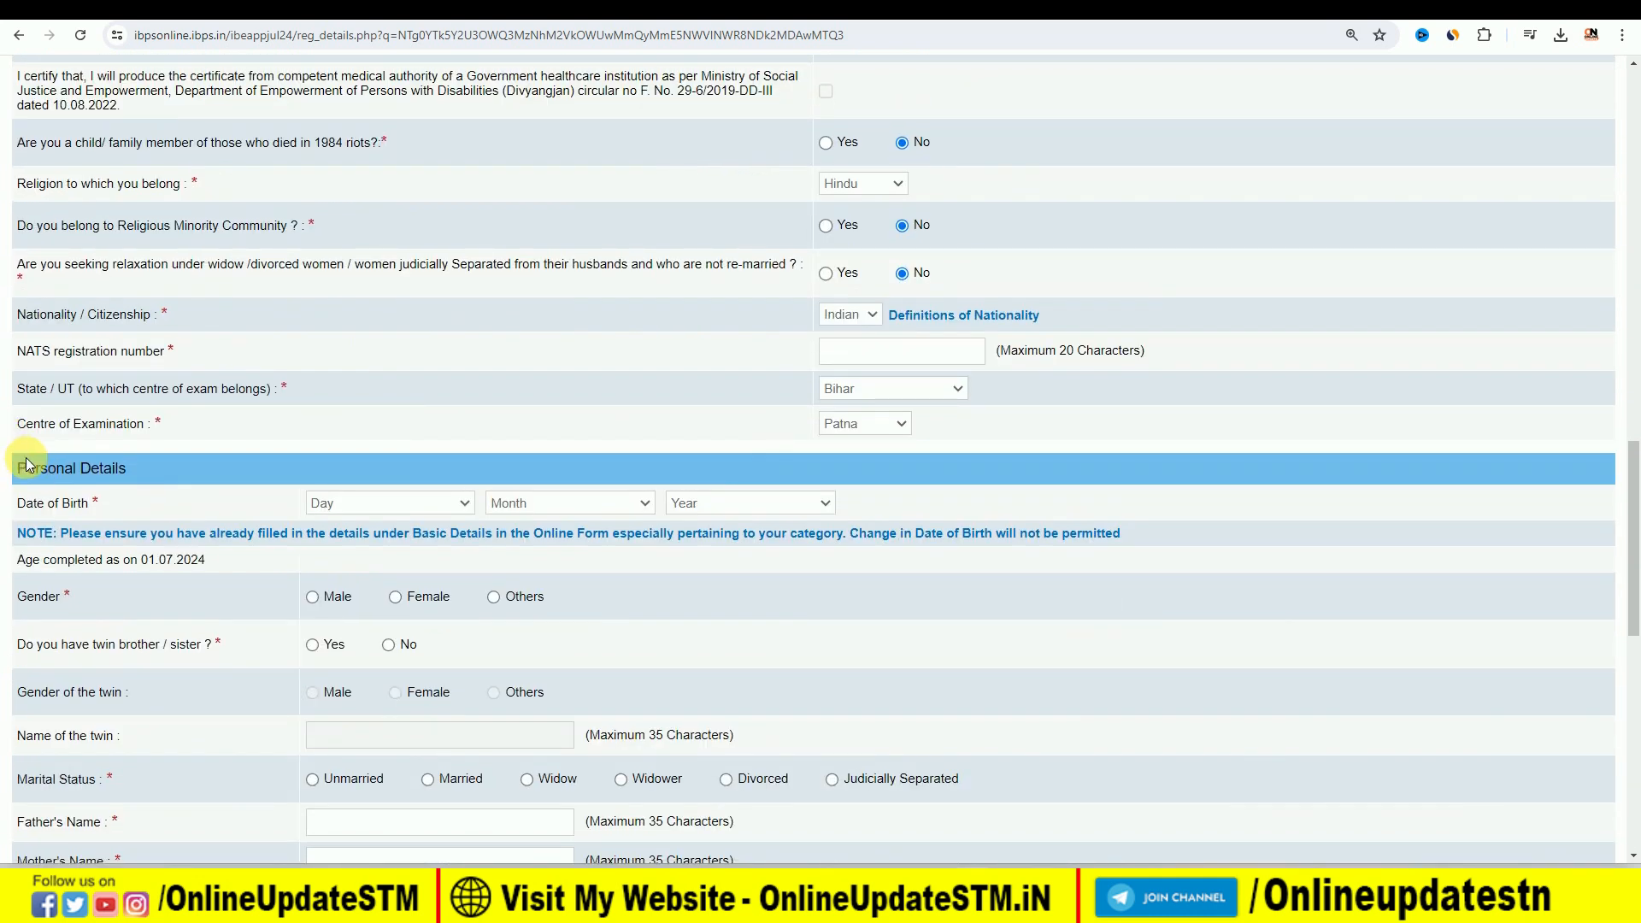
scroll(146, 462, down, 1)
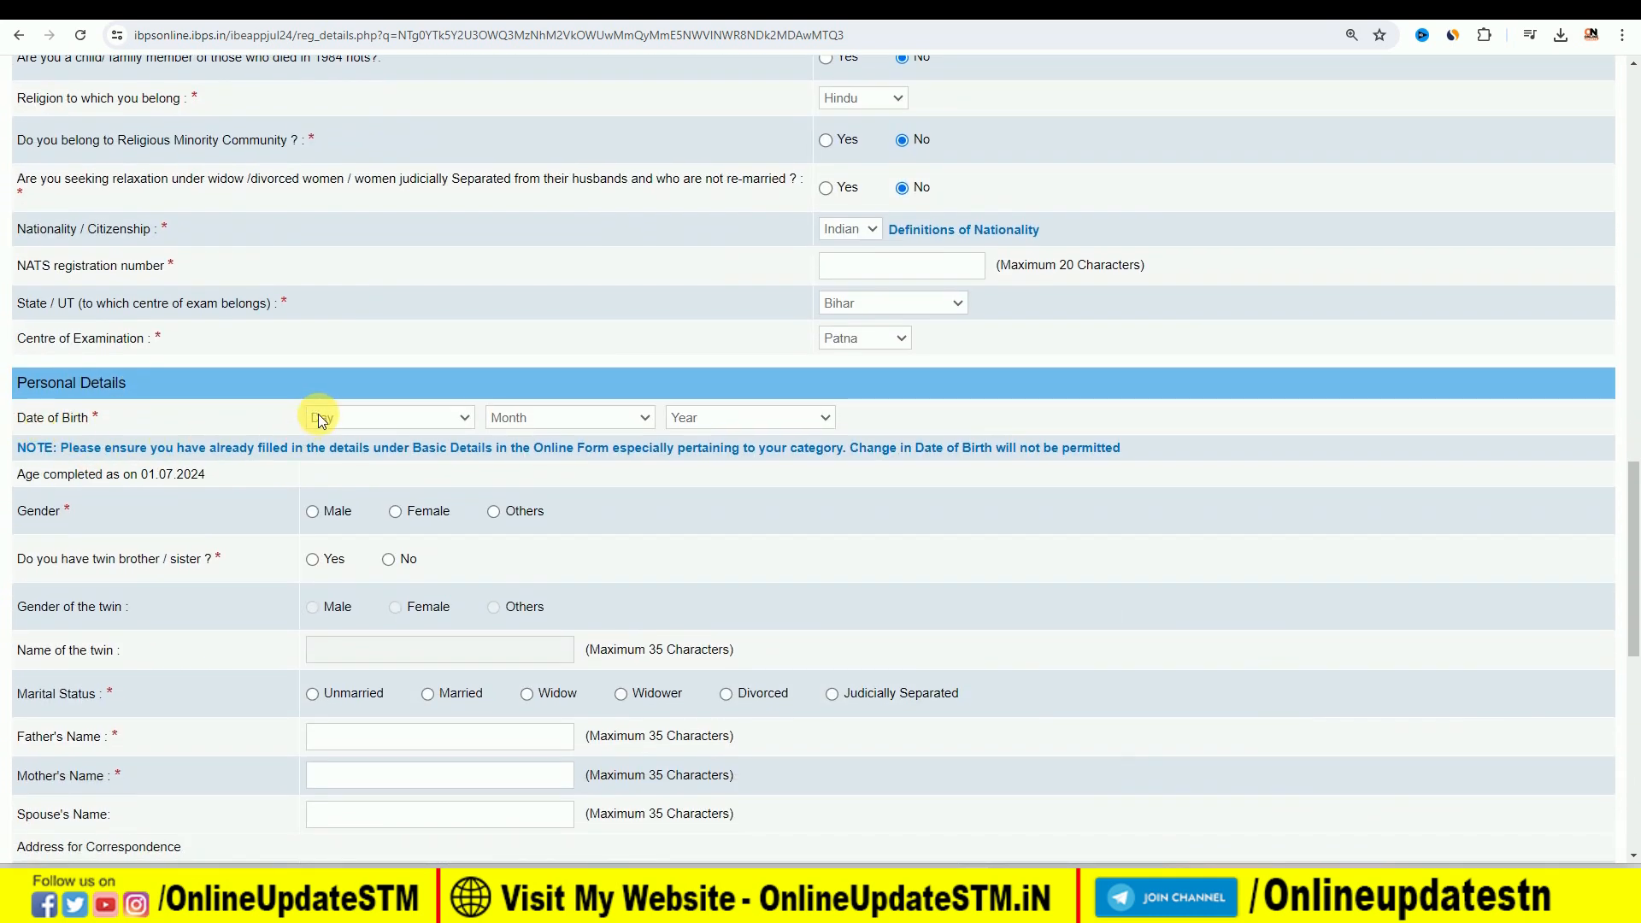
scroll(450, 484, down, 2)
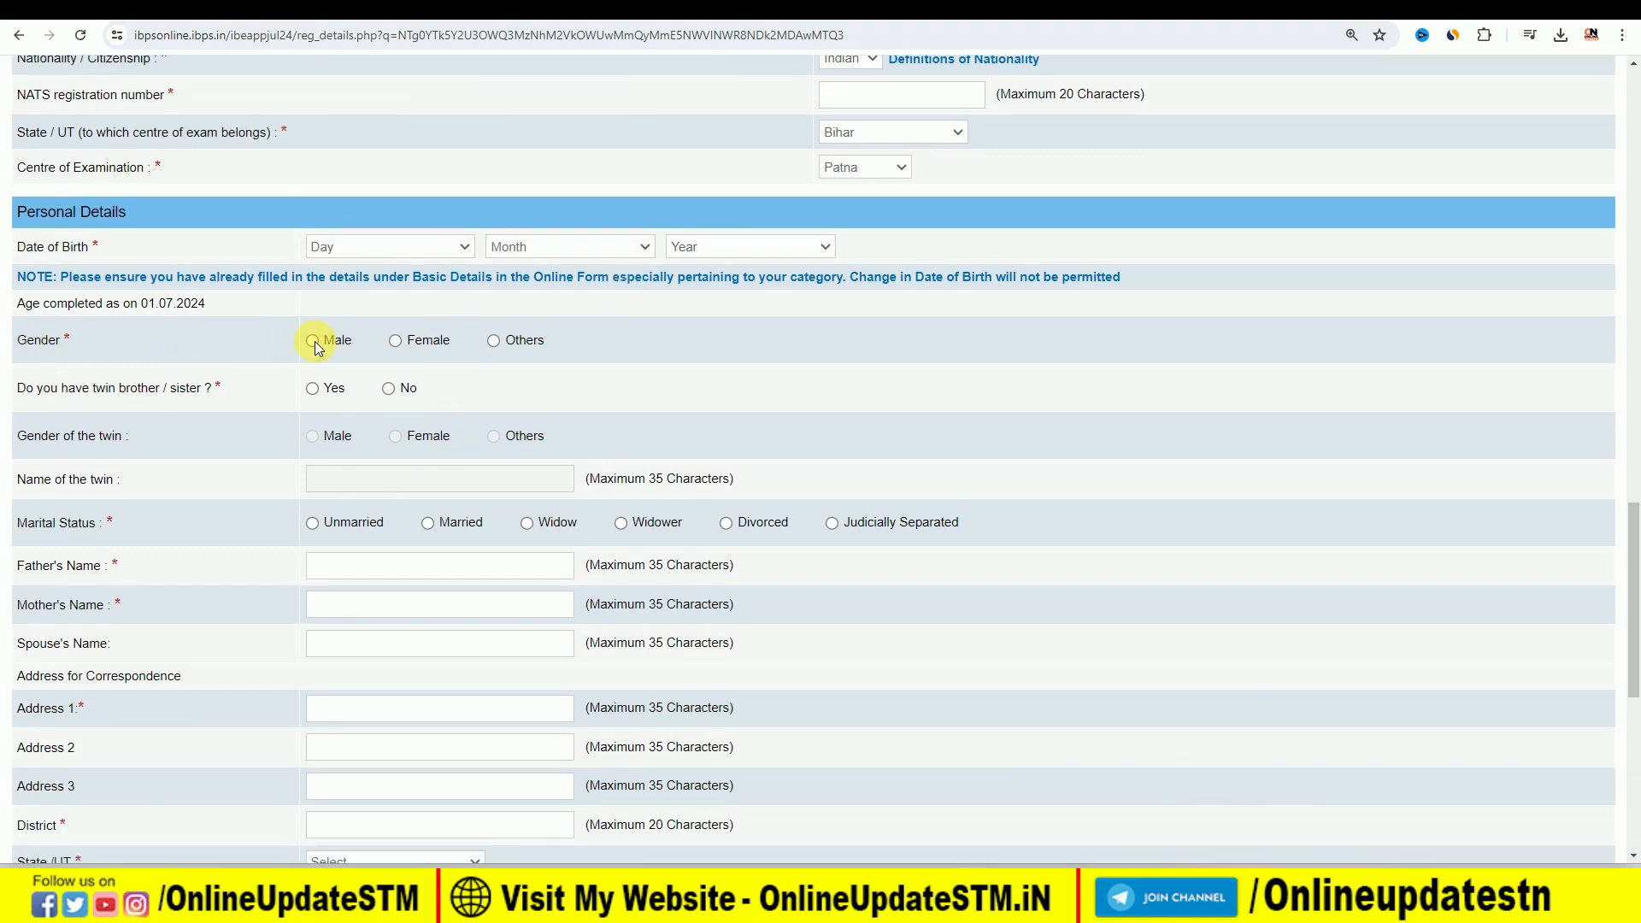
click(313, 341)
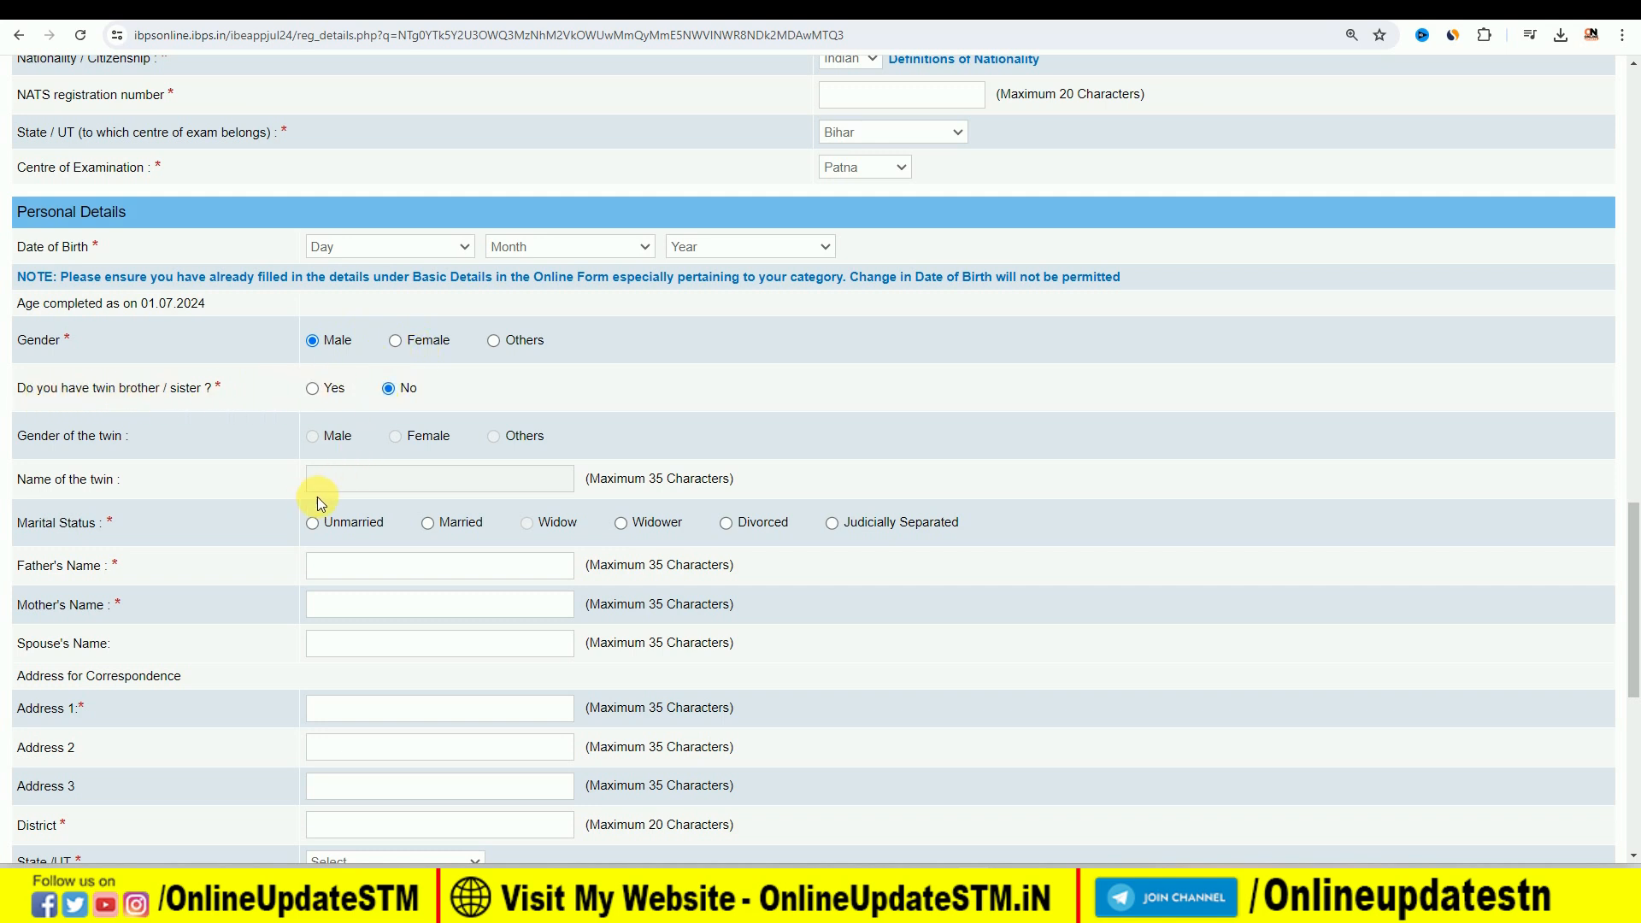
scroll(542, 447, down, 2)
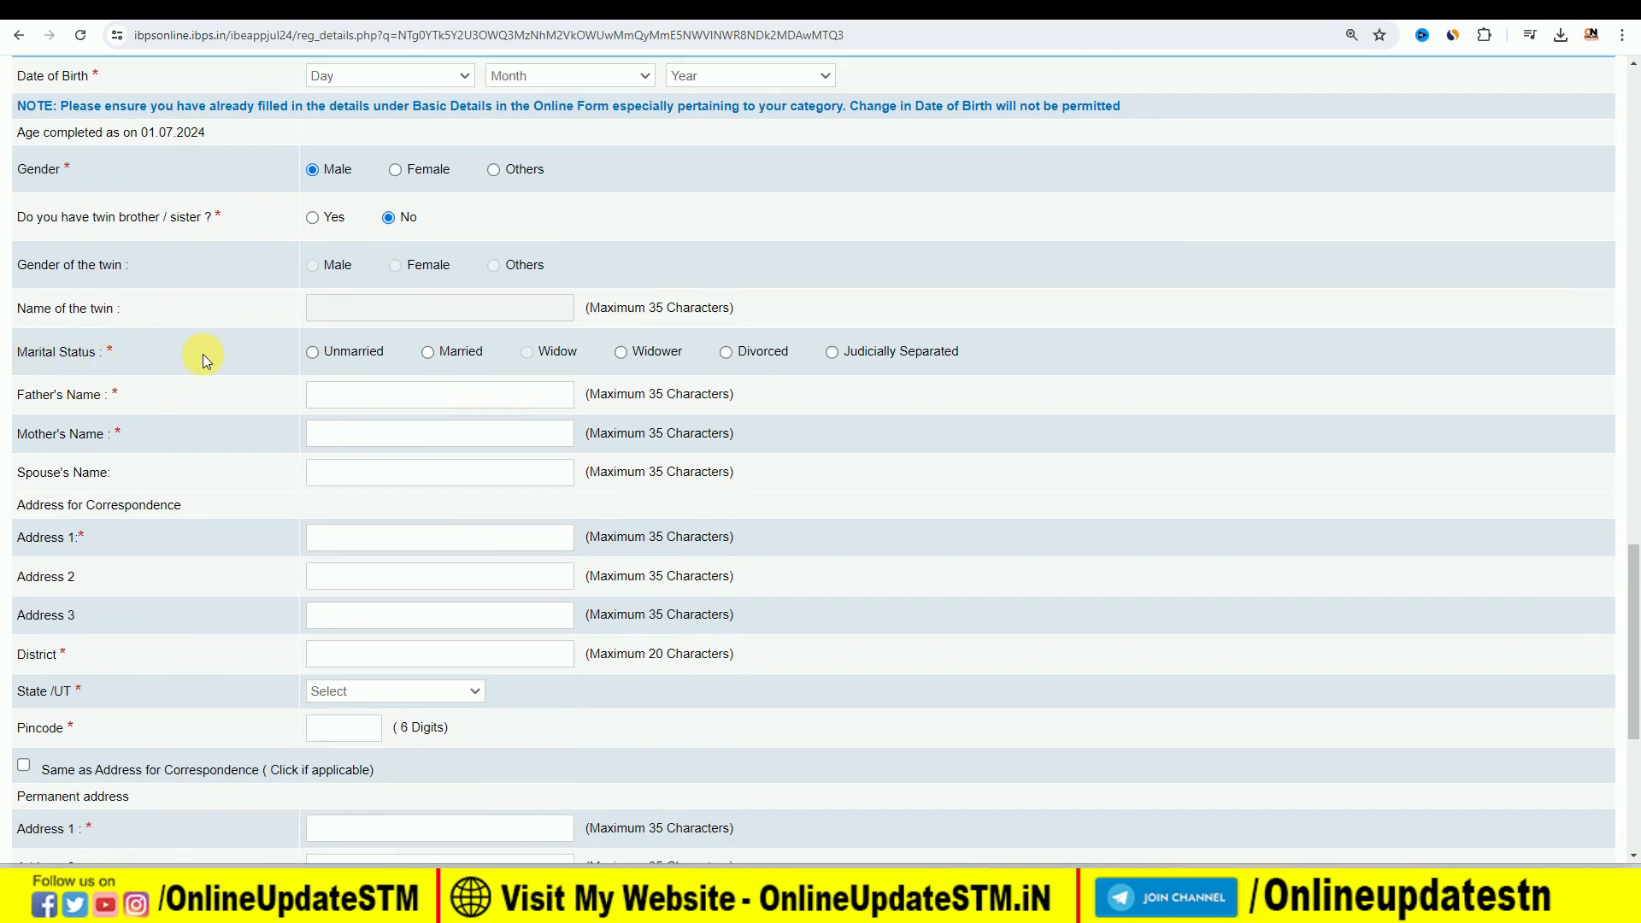
click(311, 356)
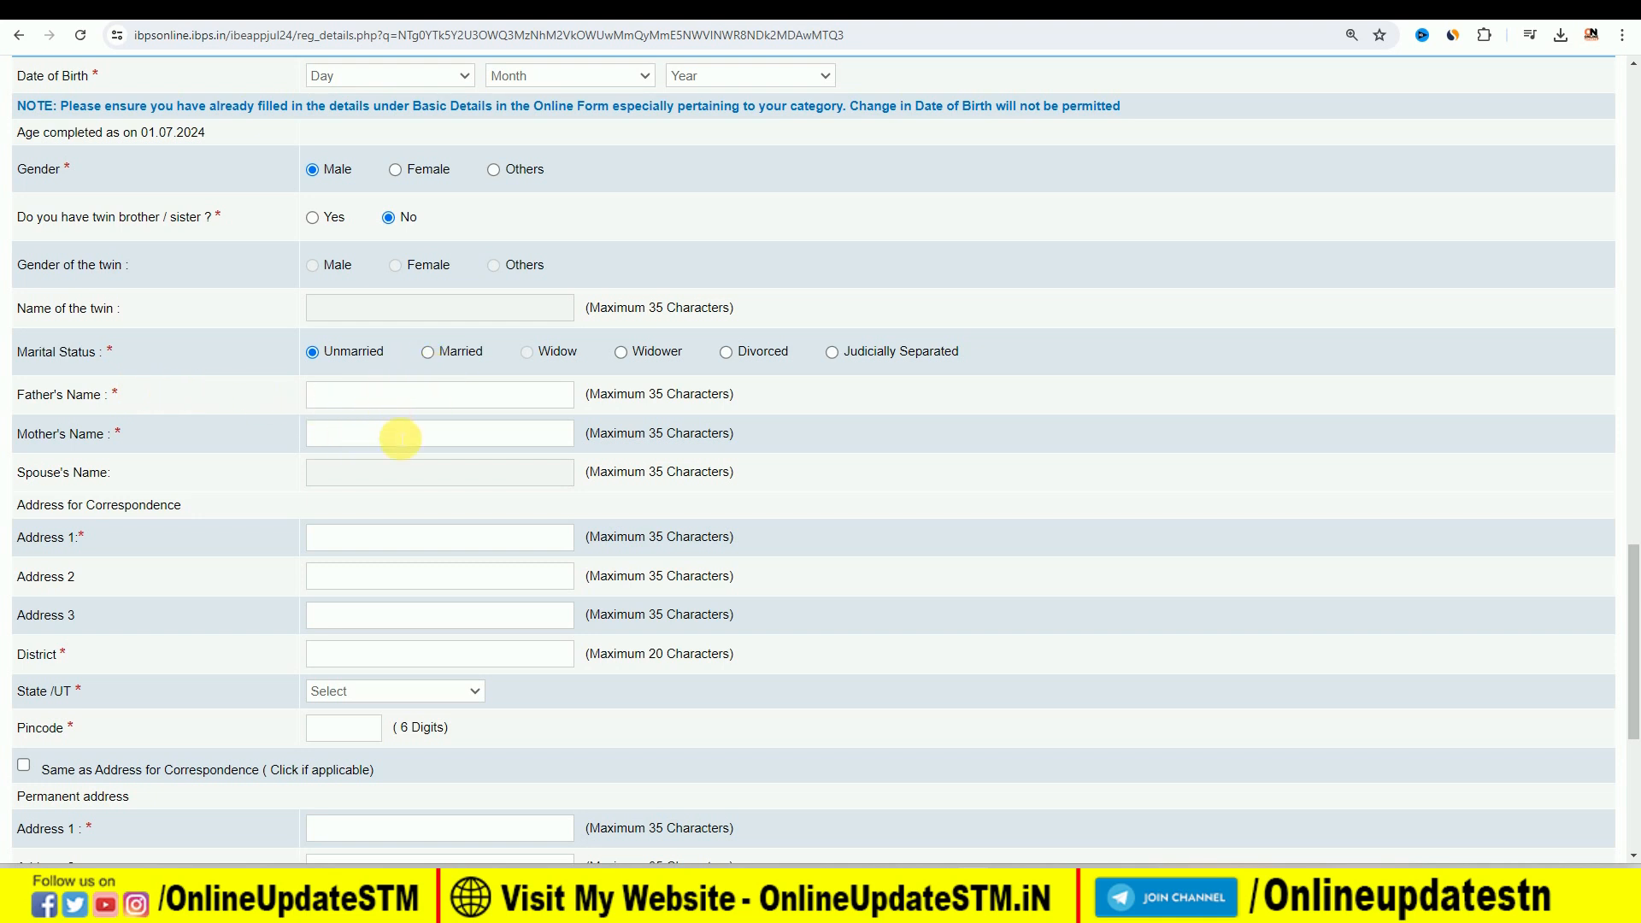
Set the state of the address for correspondence to BIHAR.
scroll(444, 442, down, 2)
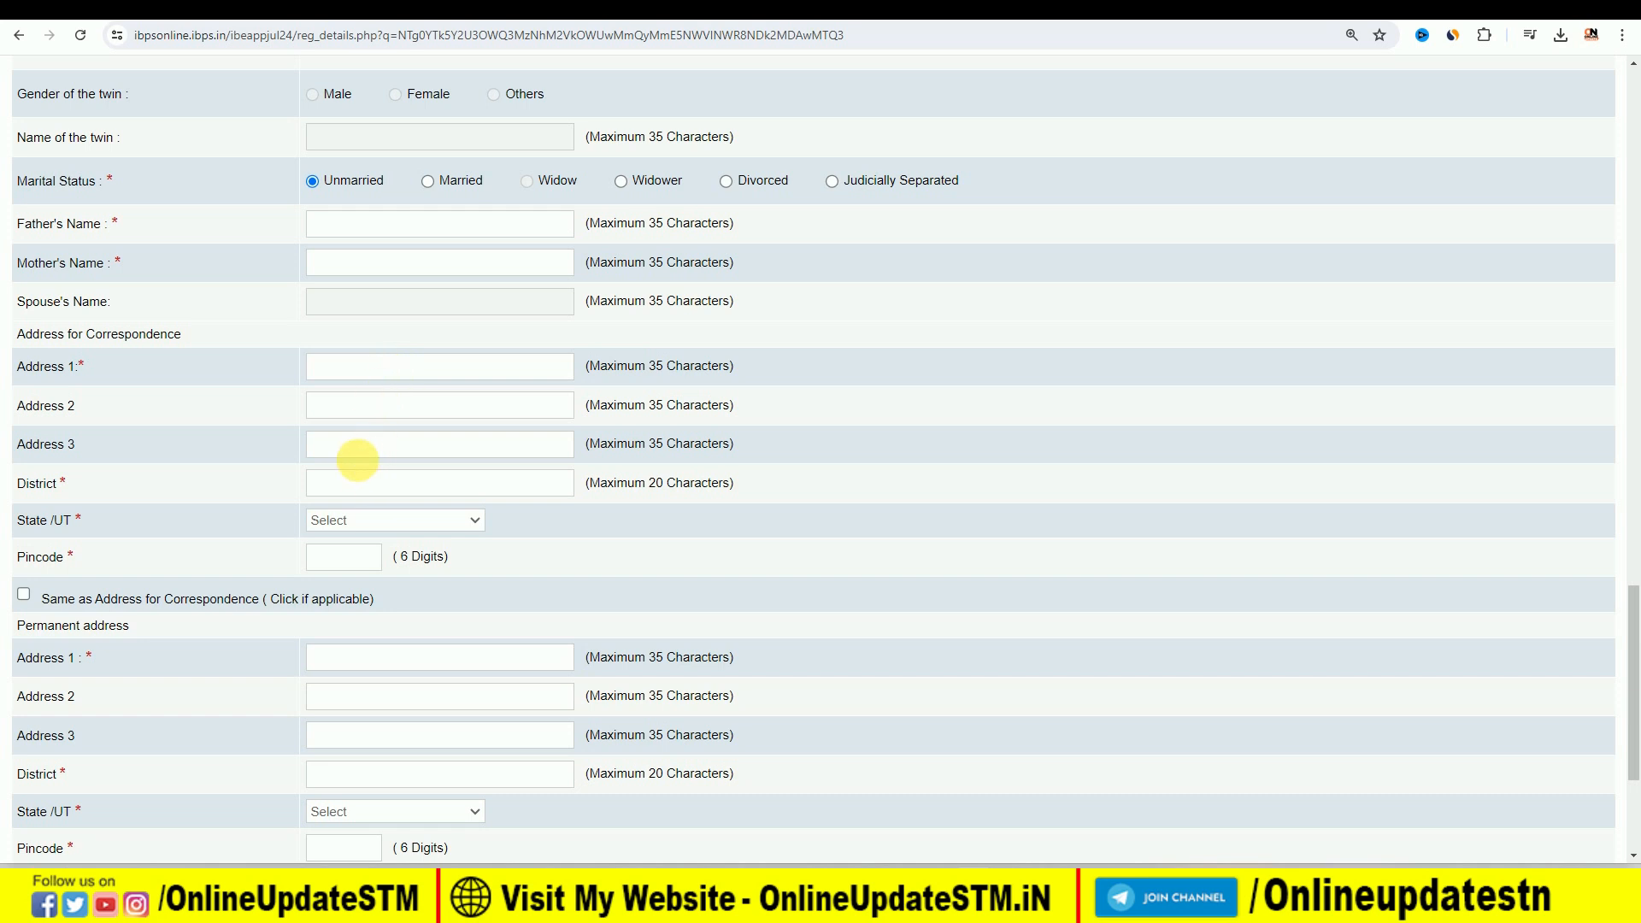
scroll(346, 453, down, 1)
click(380, 435)
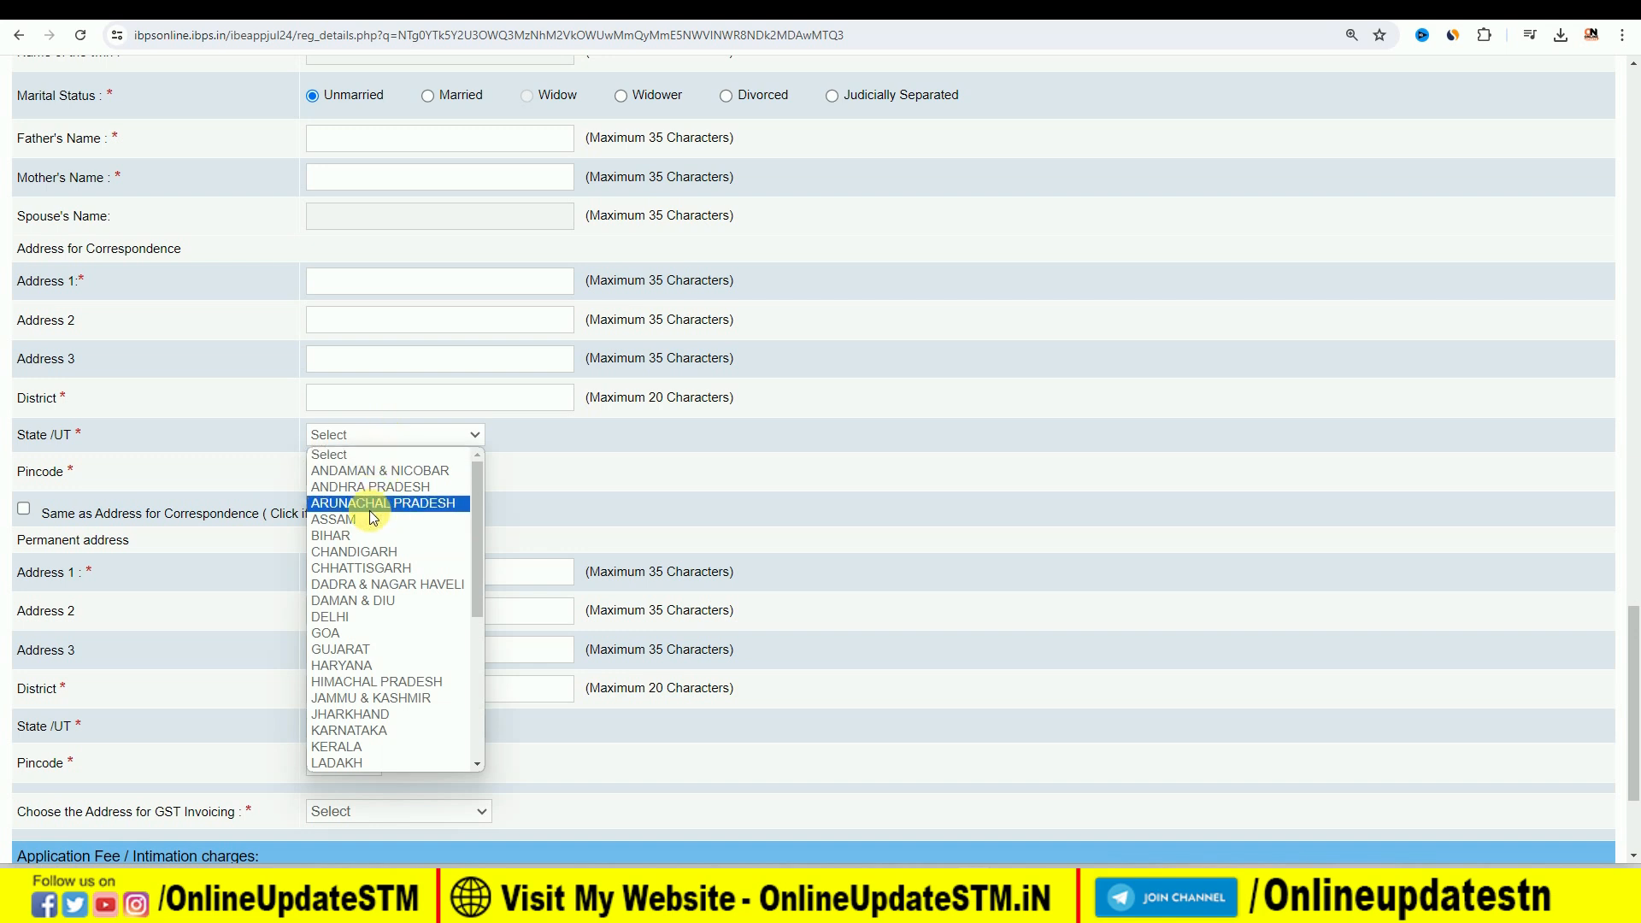
click(367, 537)
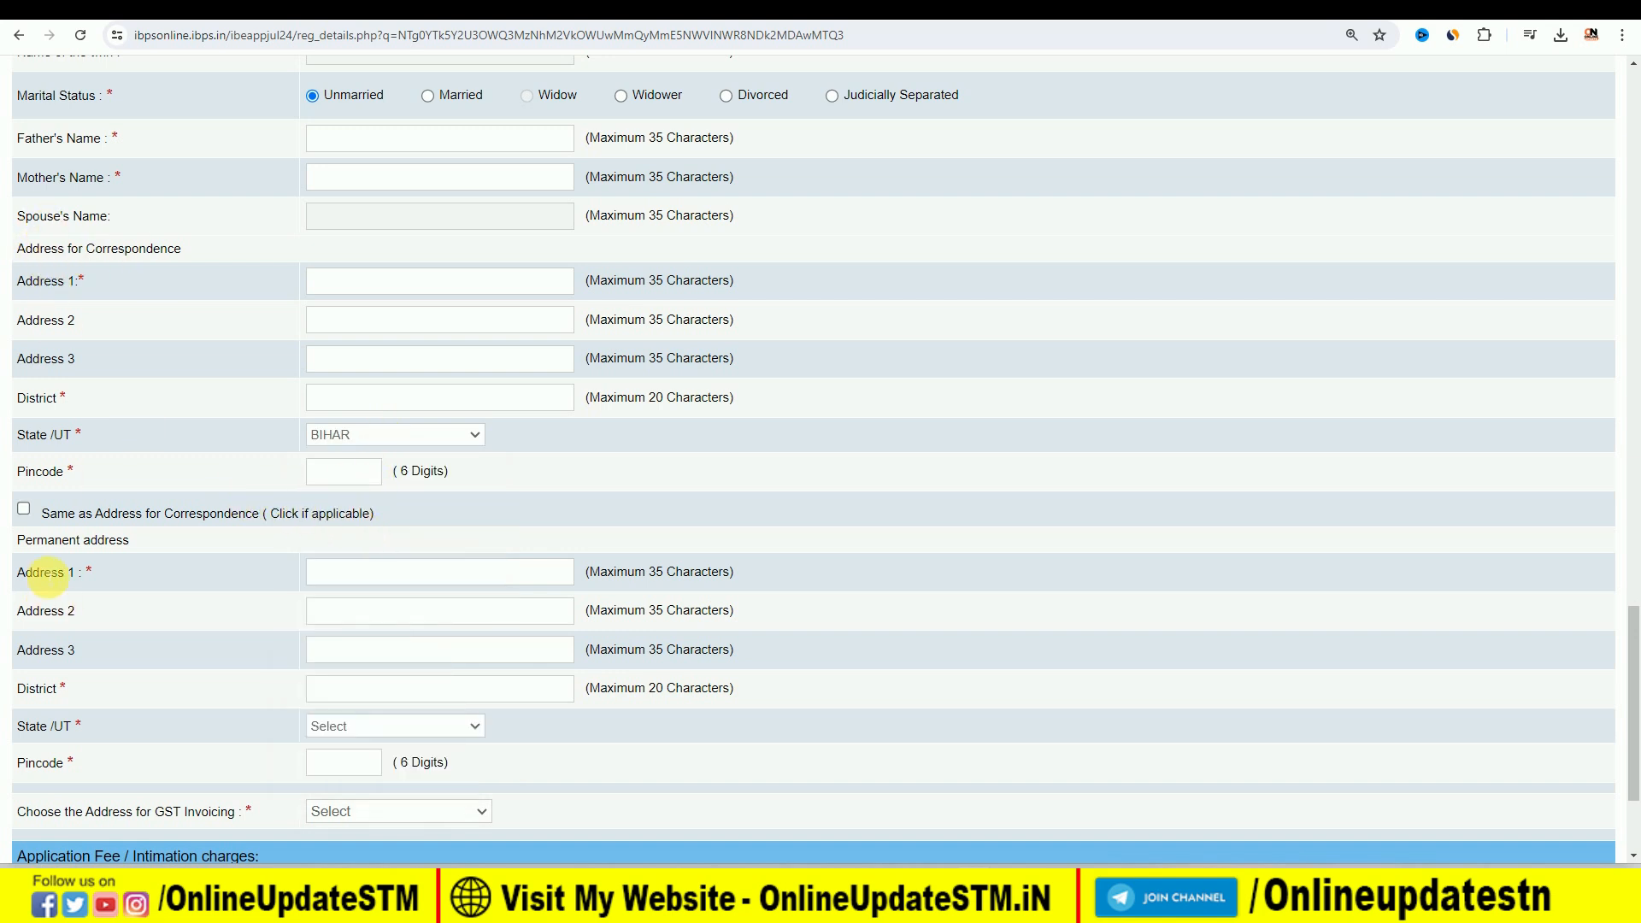
Choose Correspondence Address for GST invoicing, then save the basic details and continue to the qualification section.
scroll(569, 561, down, 3)
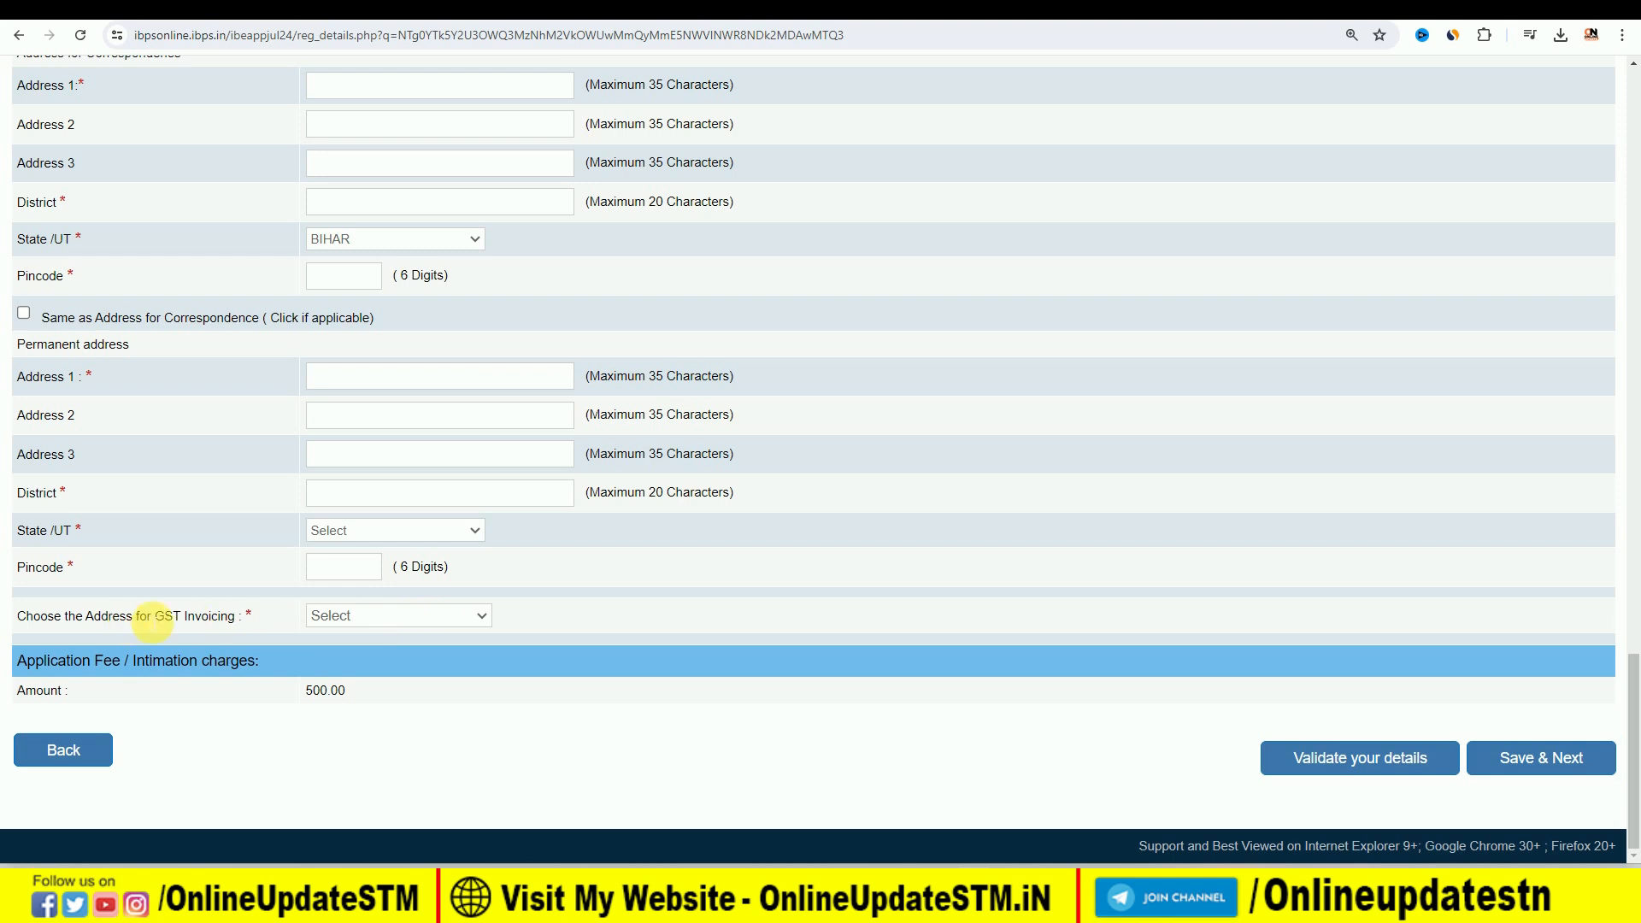
click(351, 620)
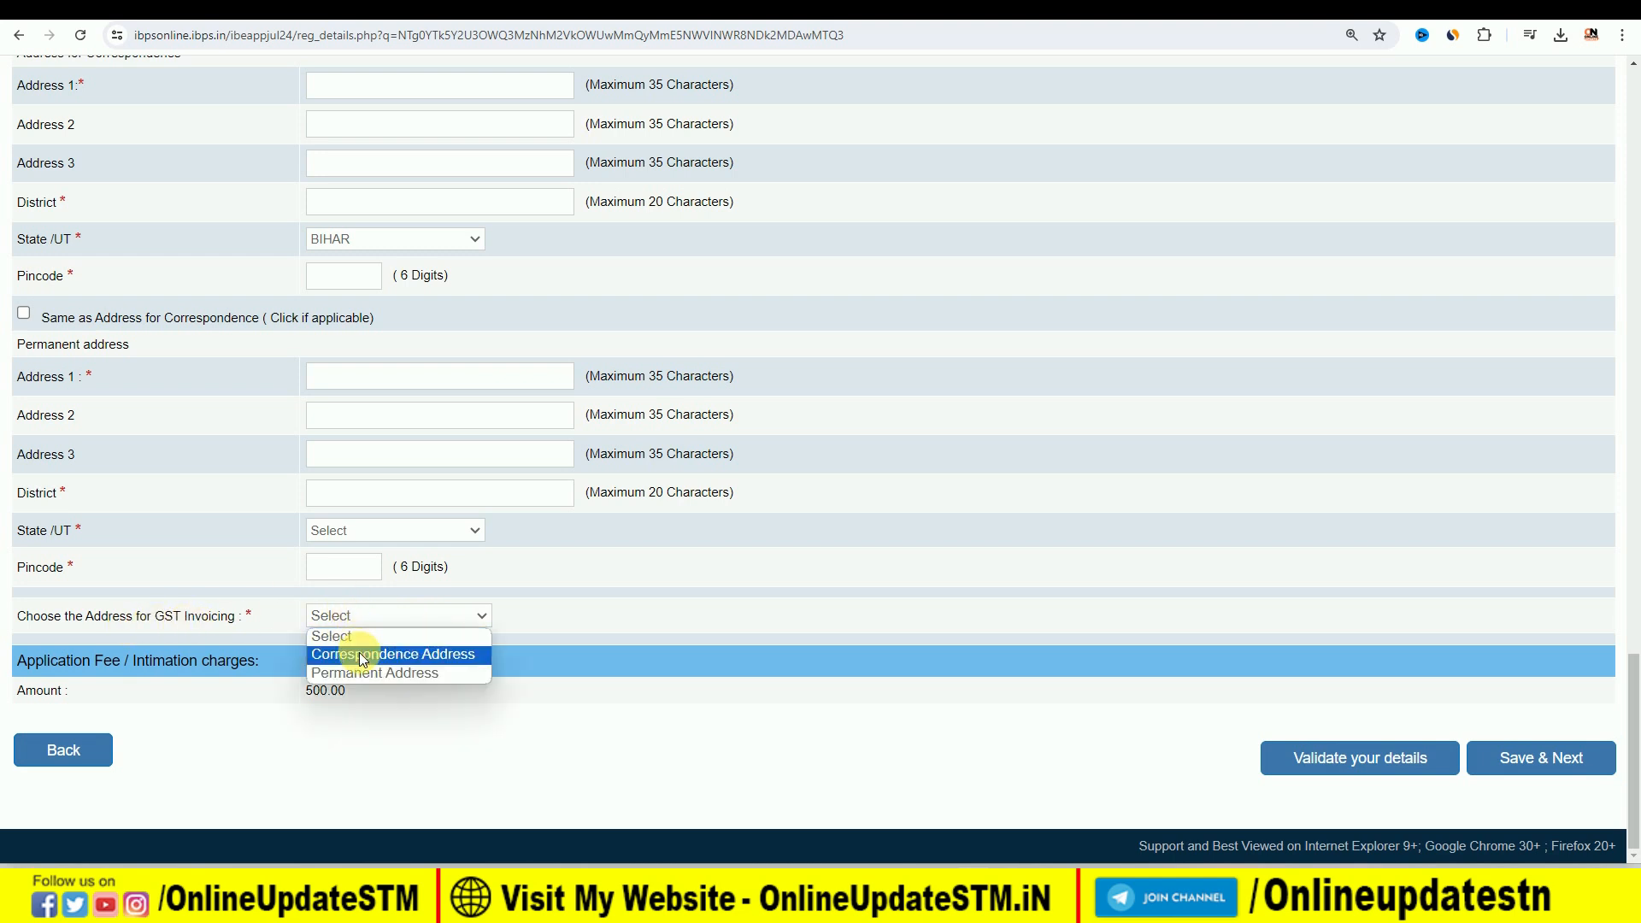
click(371, 653)
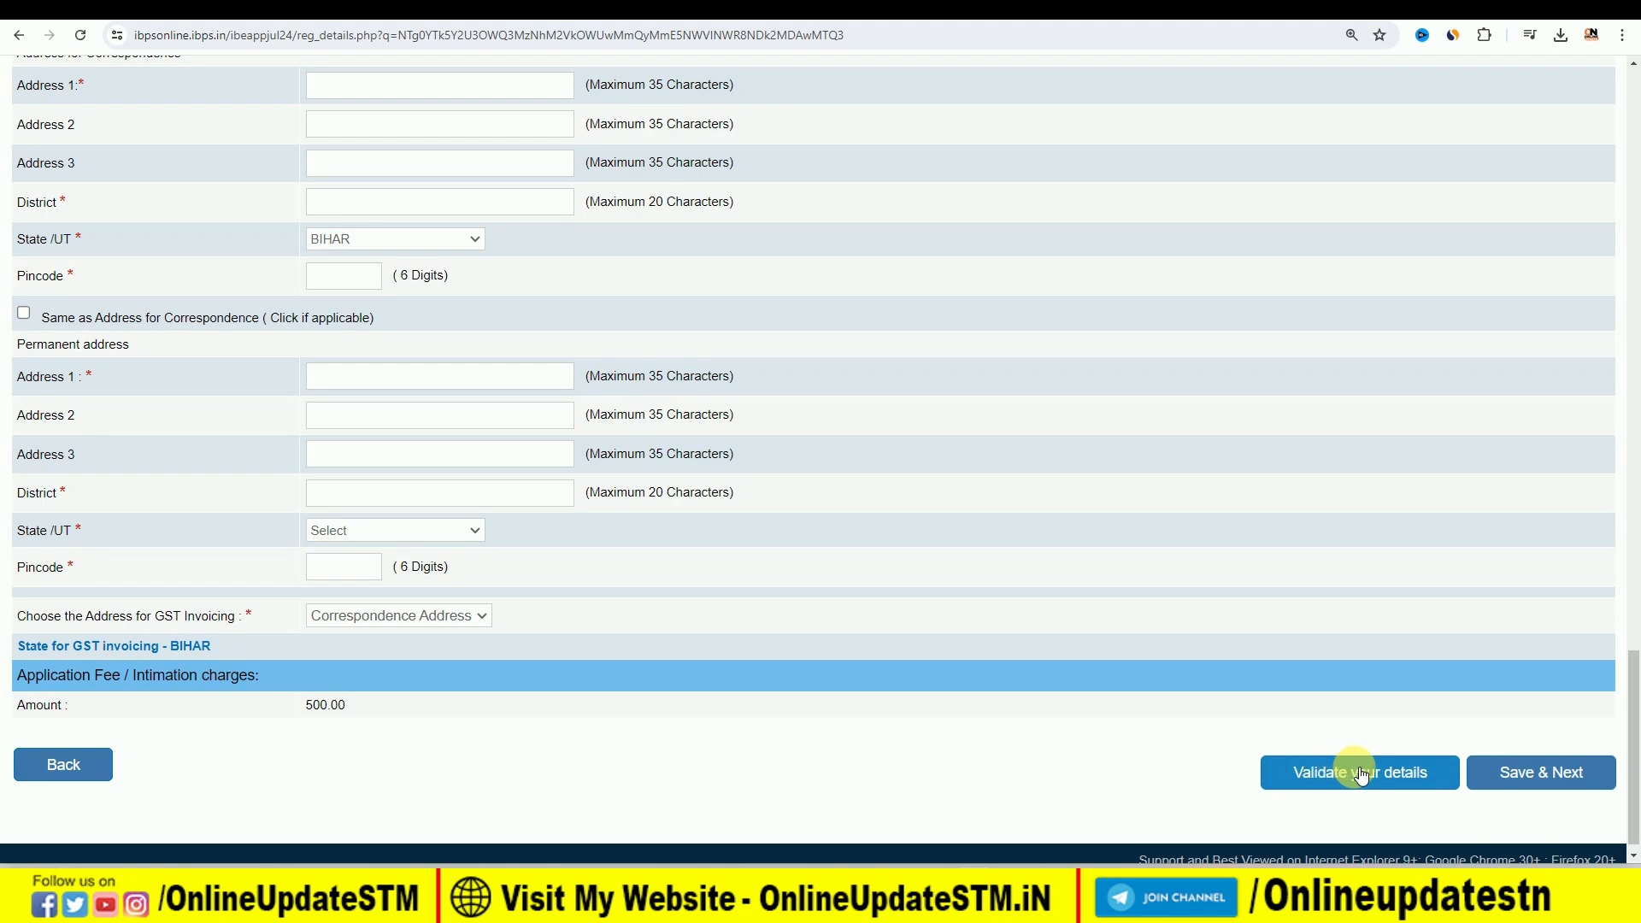
click(1547, 774)
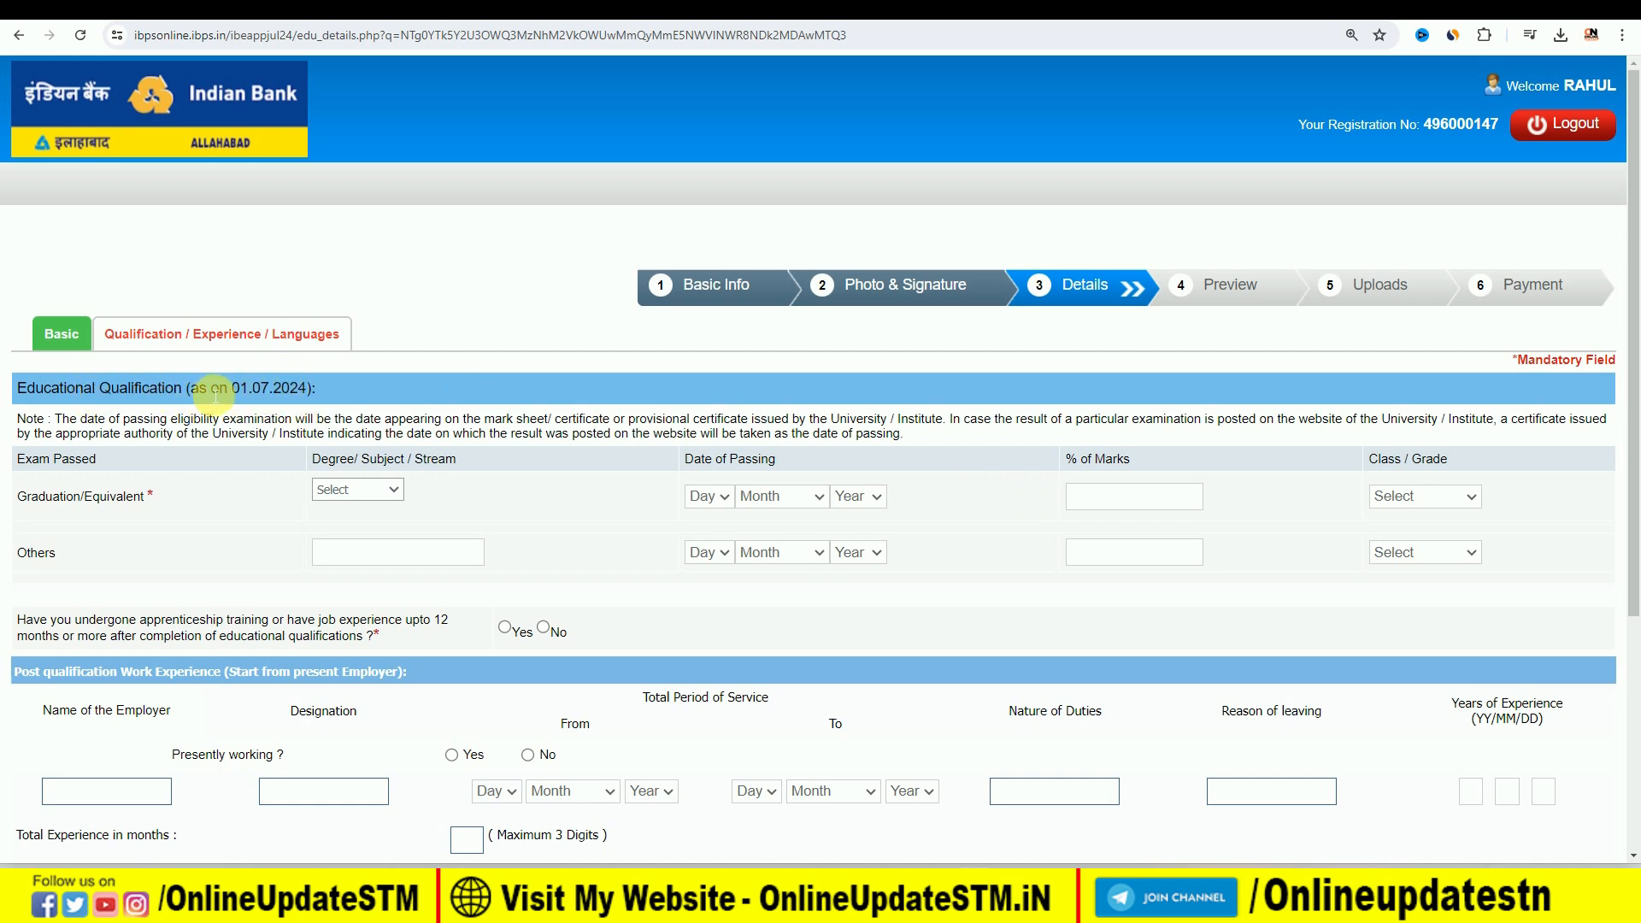
Set the graduation stream to Arts and its class to First Class in Educational Qualification.
click(330, 496)
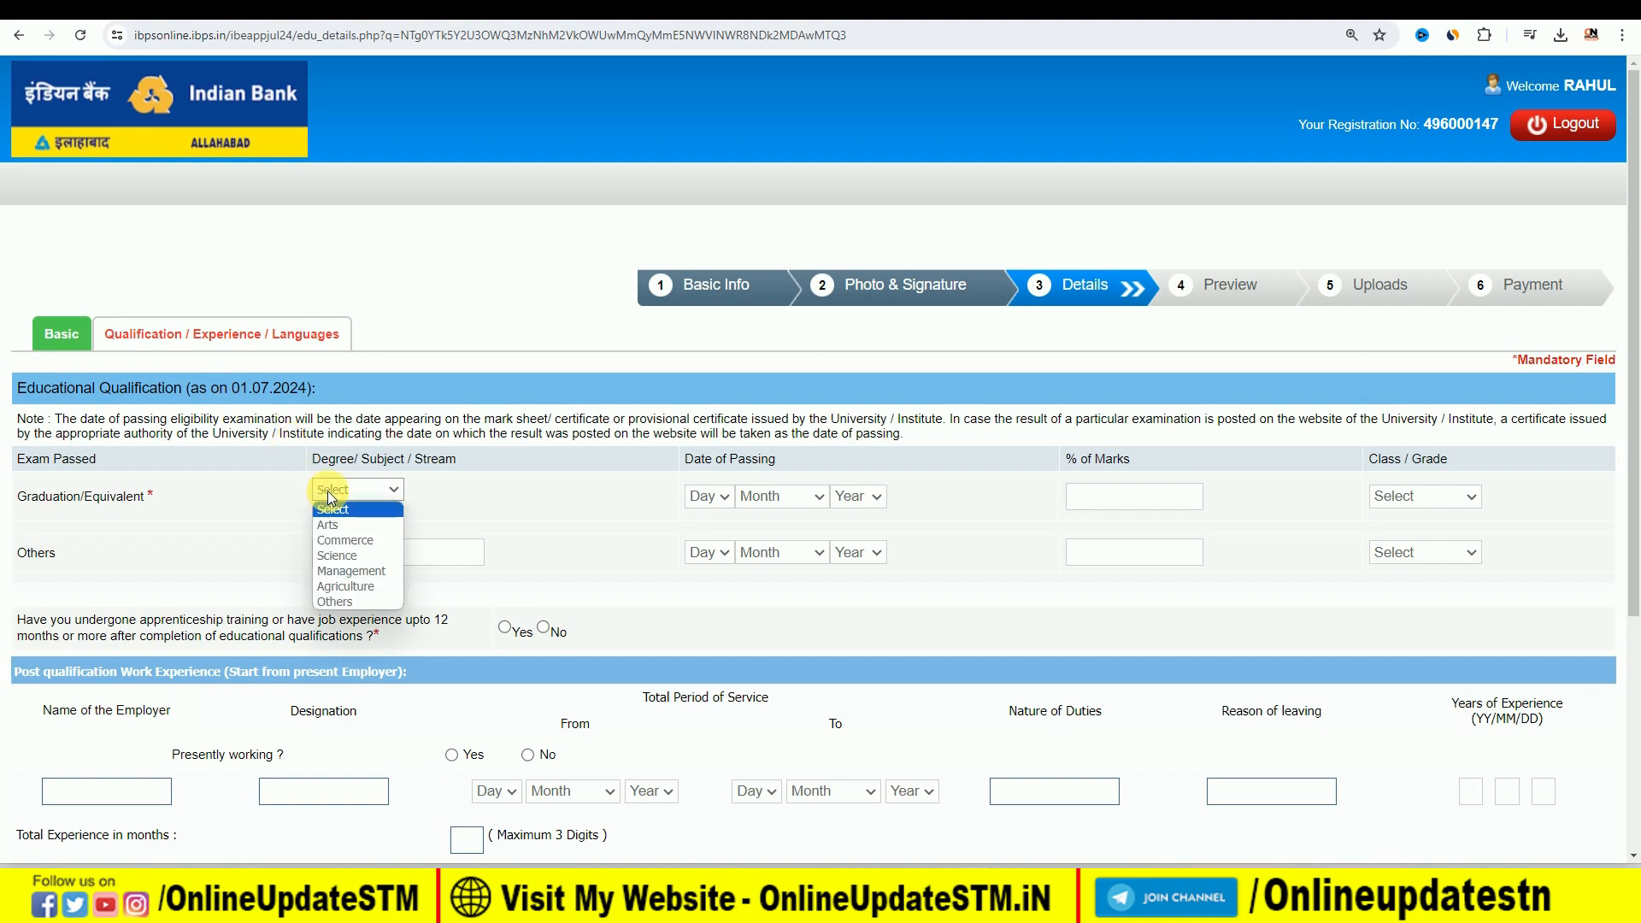
click(328, 491)
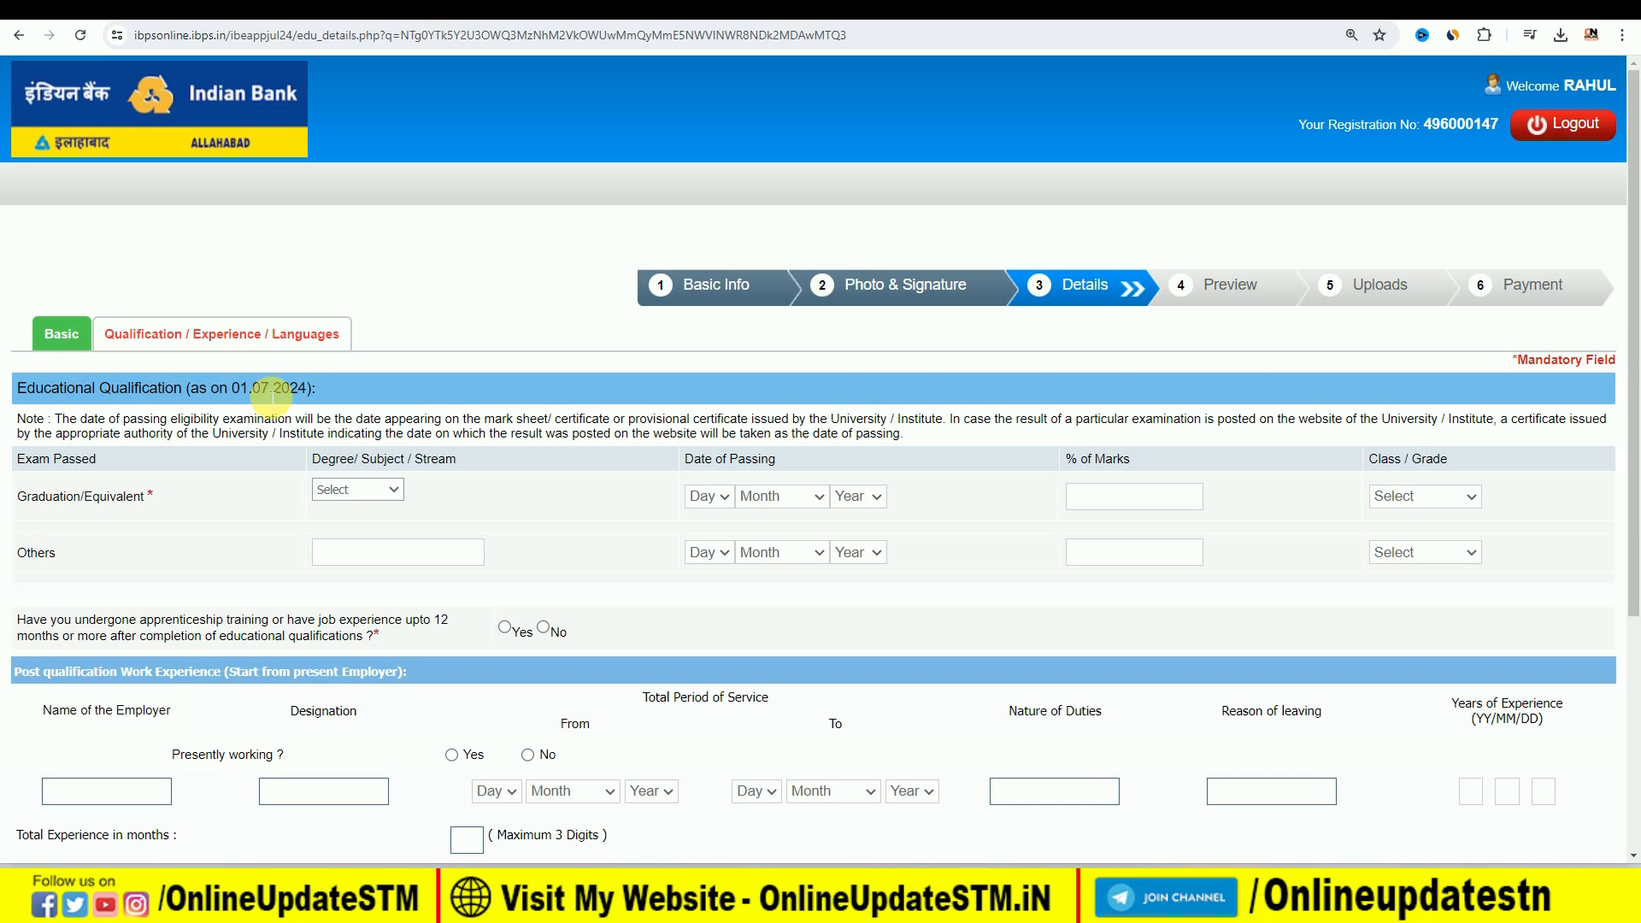
click(335, 489)
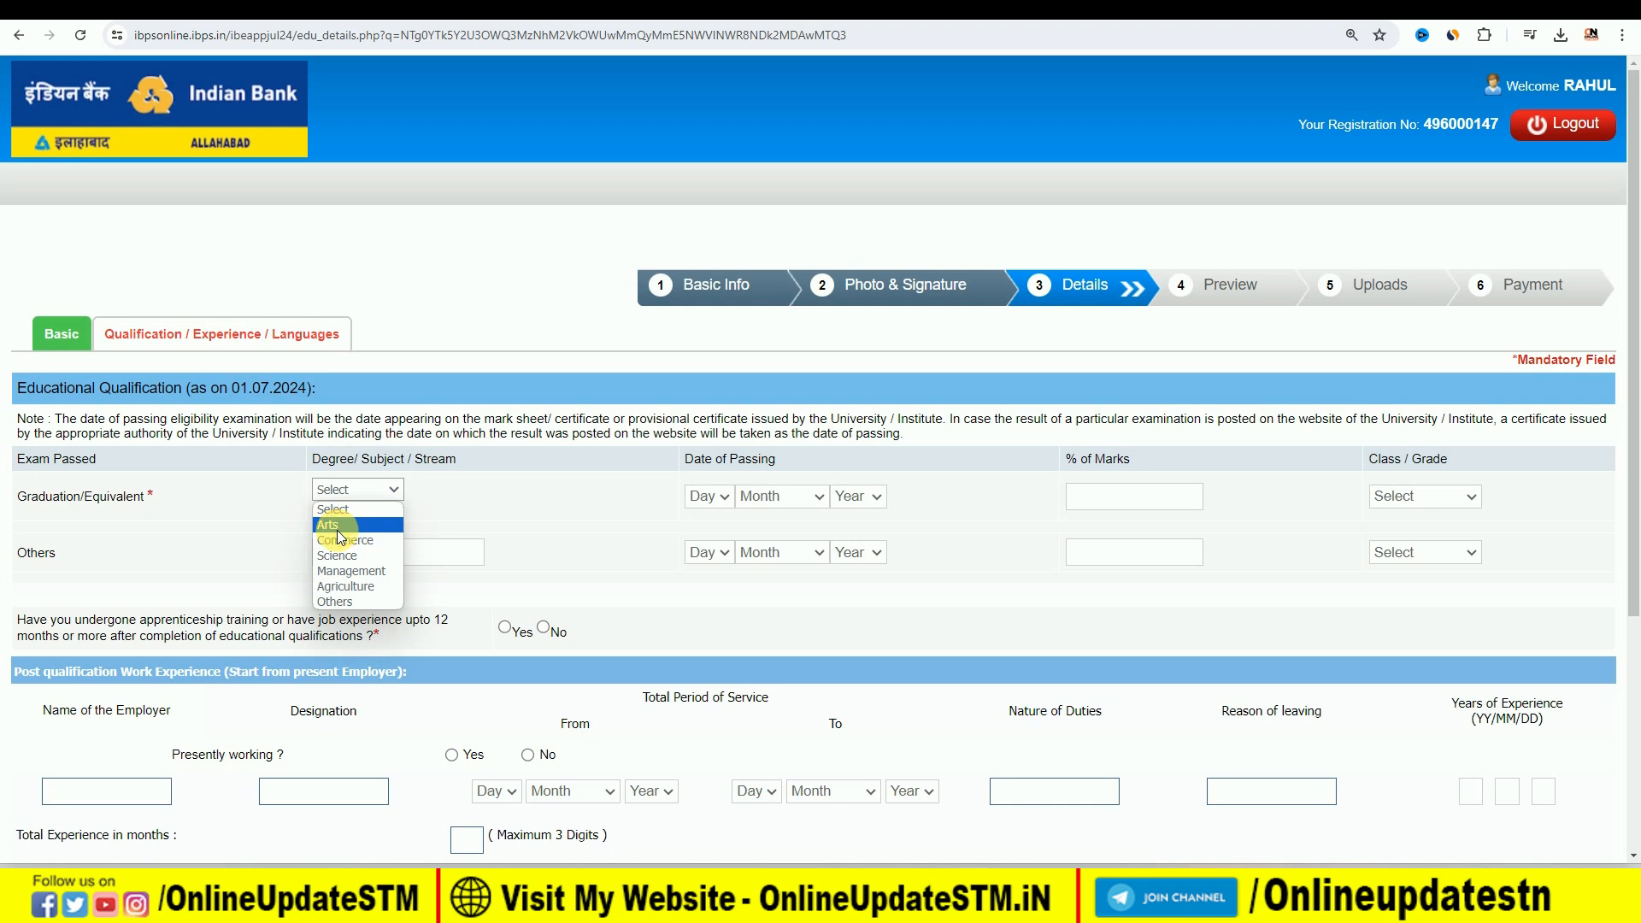
click(337, 525)
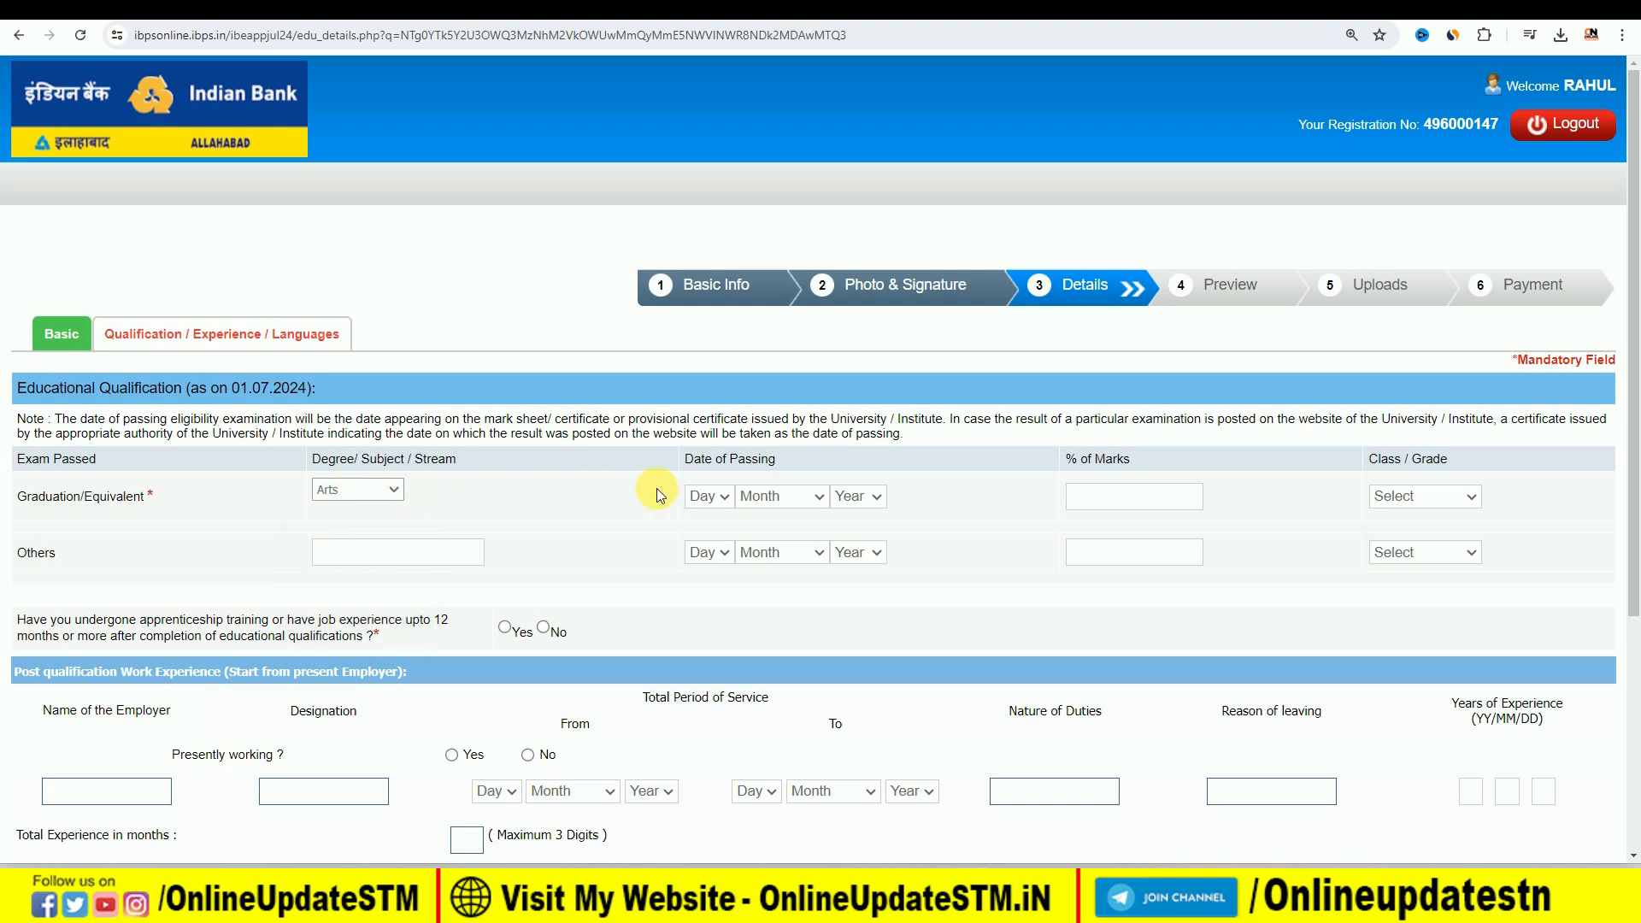
click(703, 495)
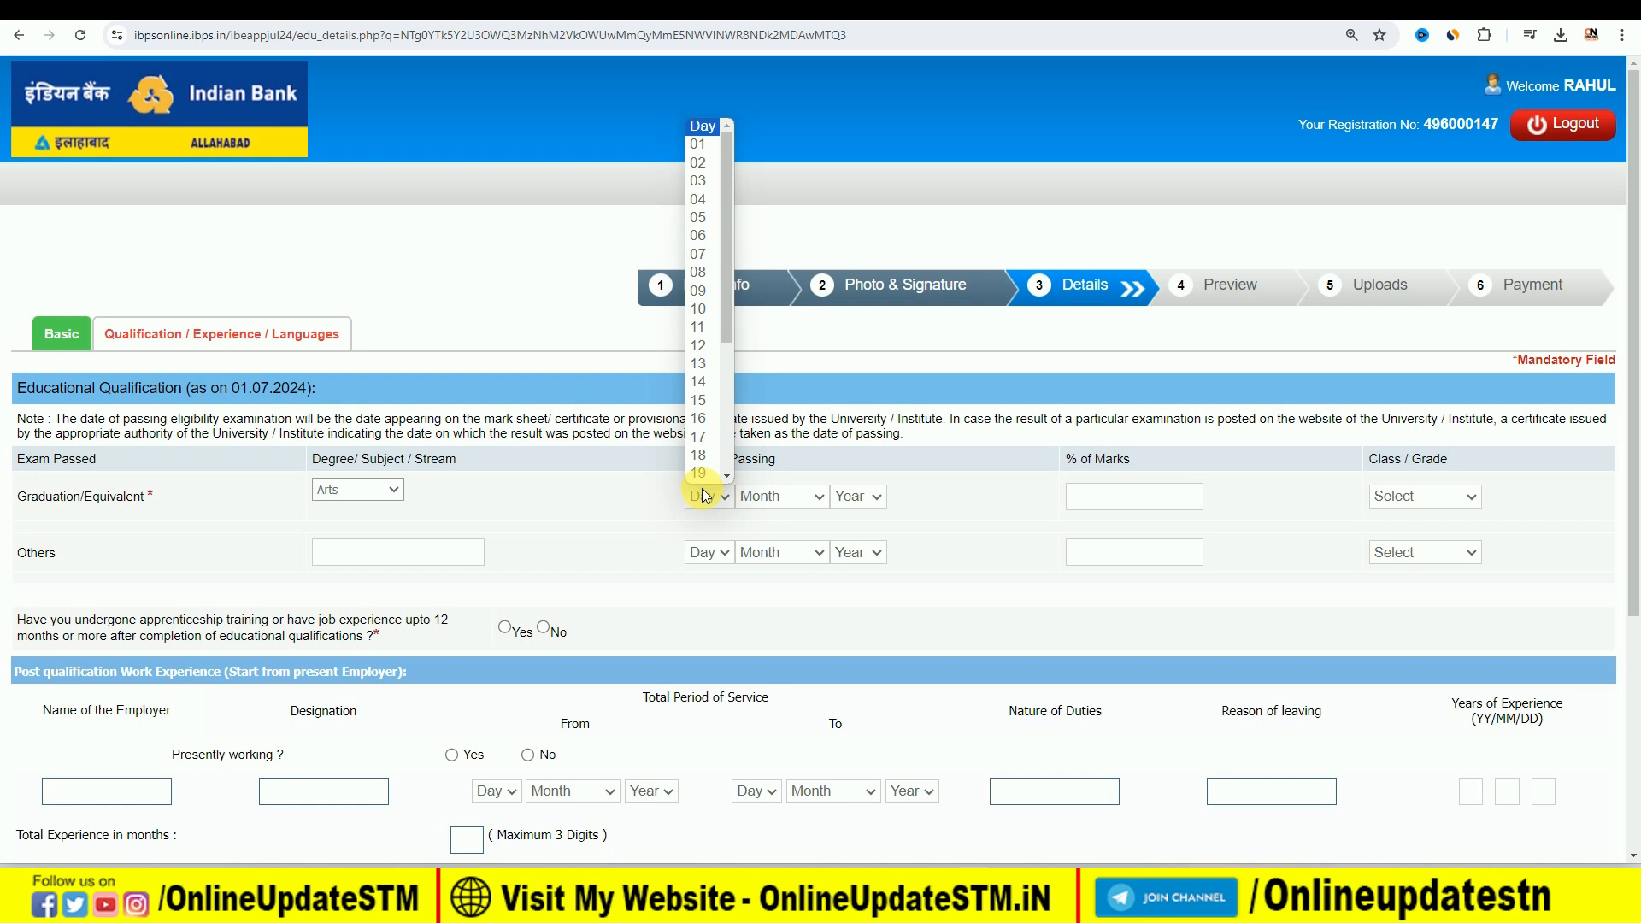
click(991, 496)
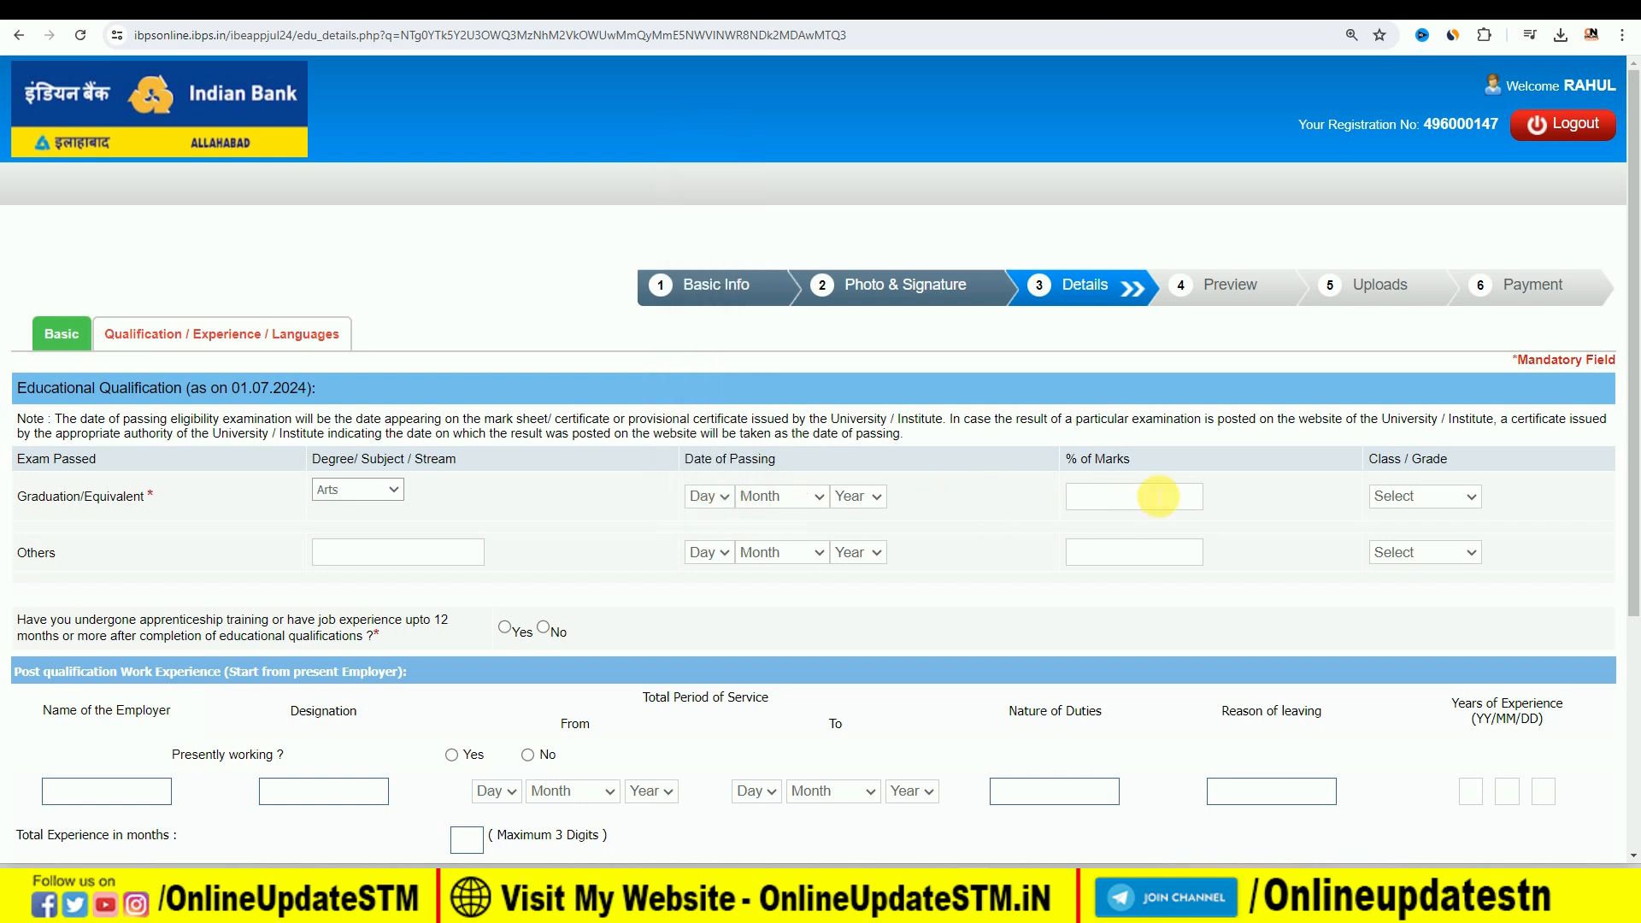
click(1412, 494)
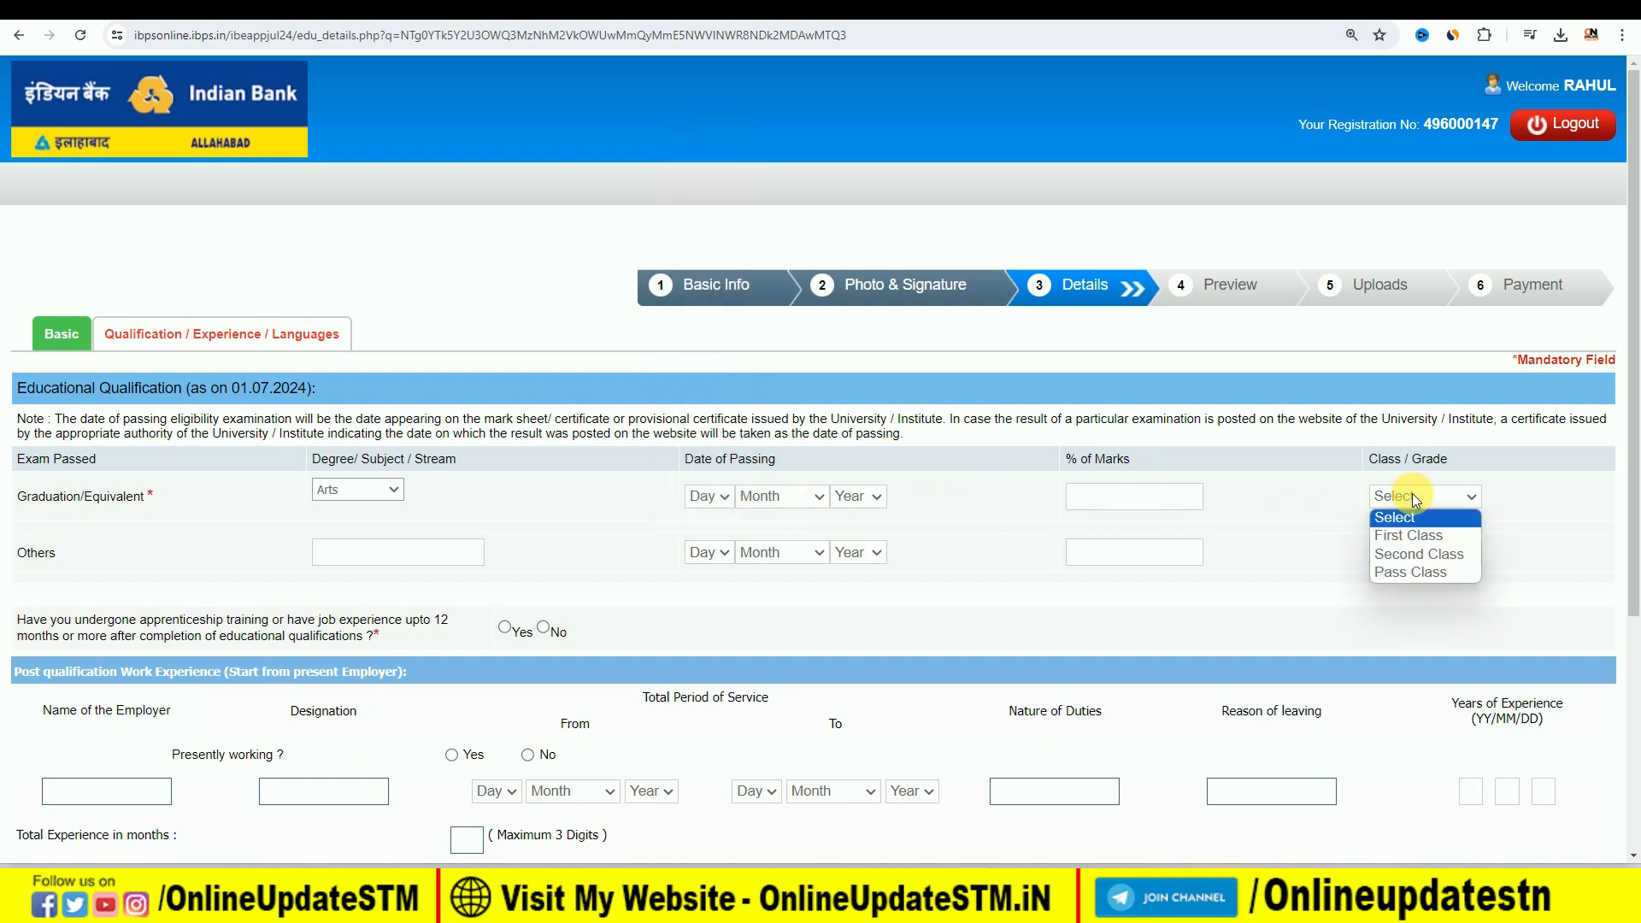
click(1415, 535)
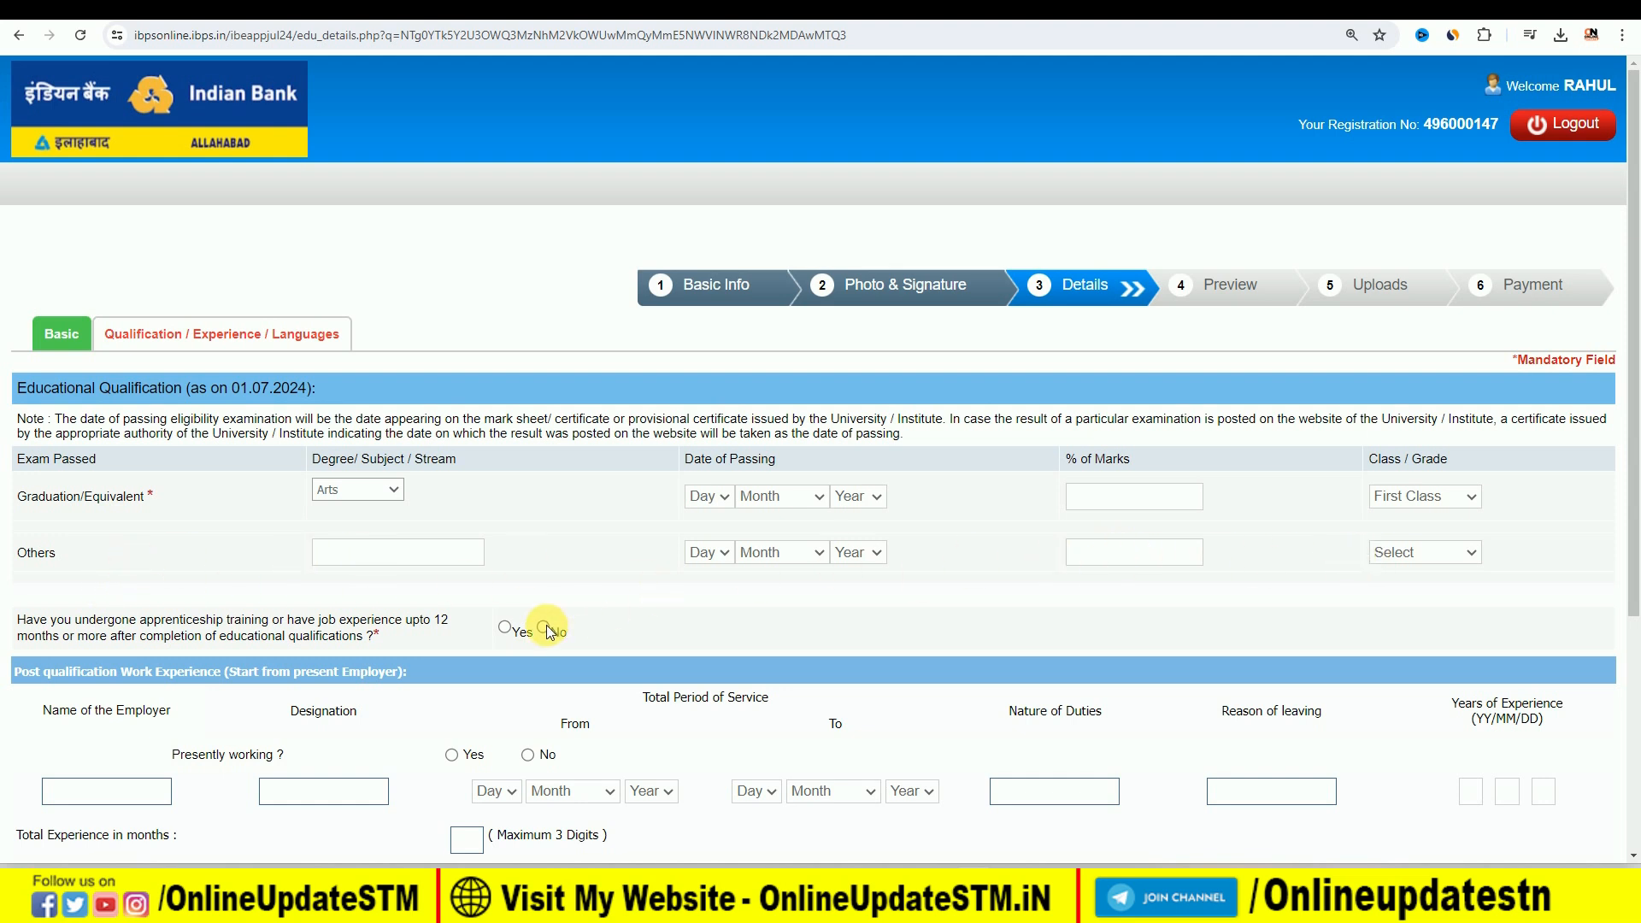
Answer No to the apprenticeship training or job experience question and mark Hindi as read, written and spoken.
scroll(546, 624, down, 2)
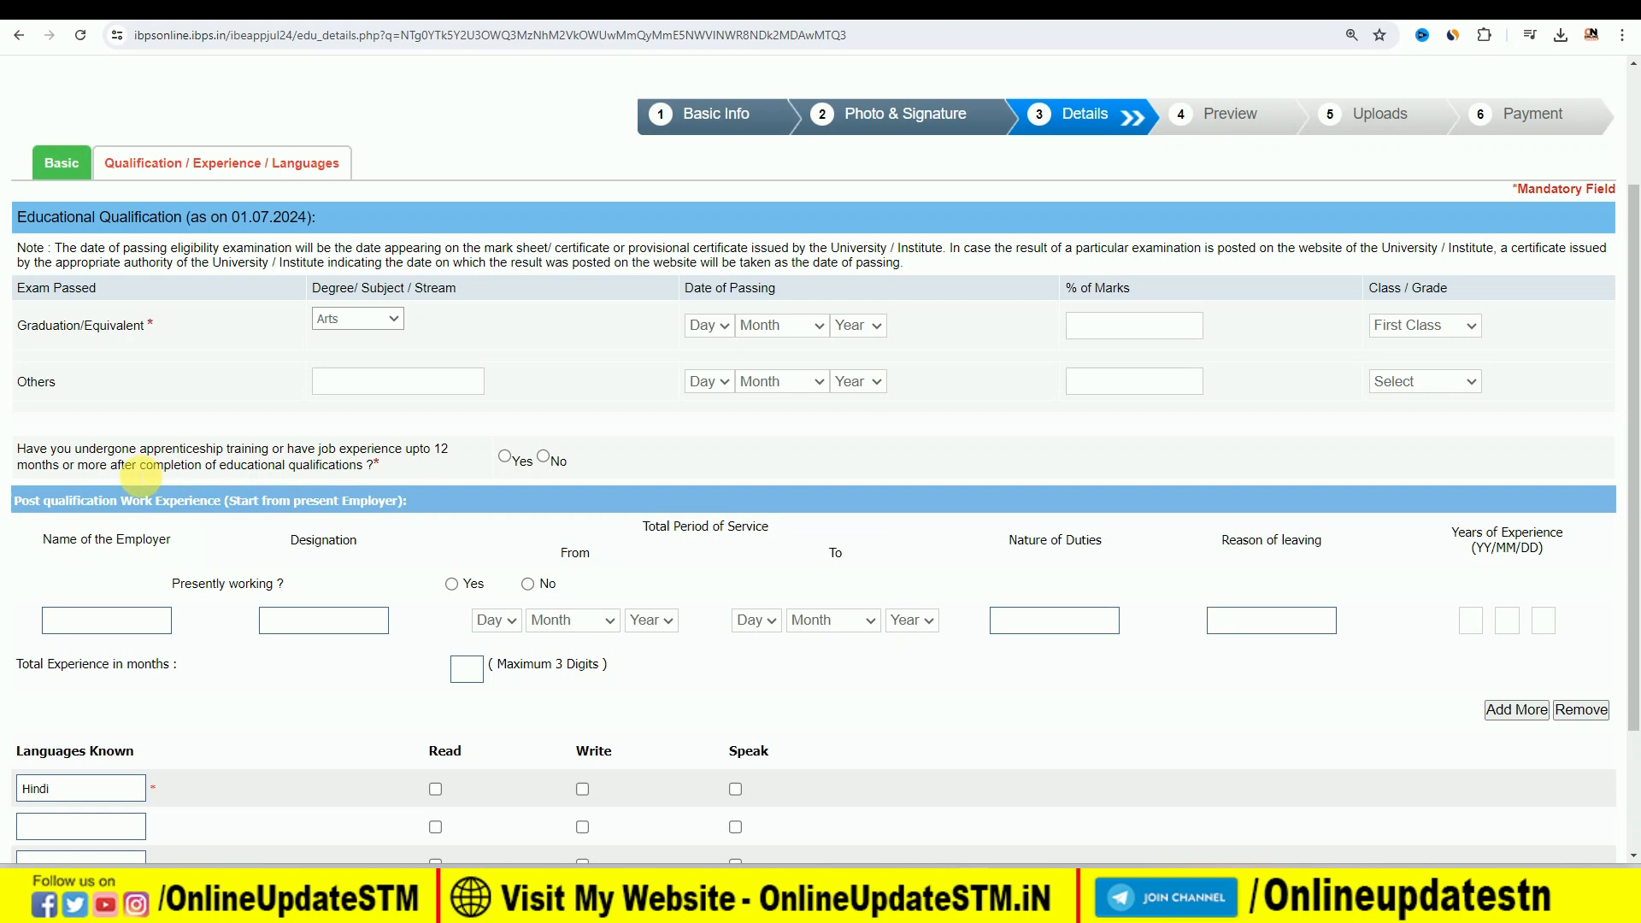
click(544, 456)
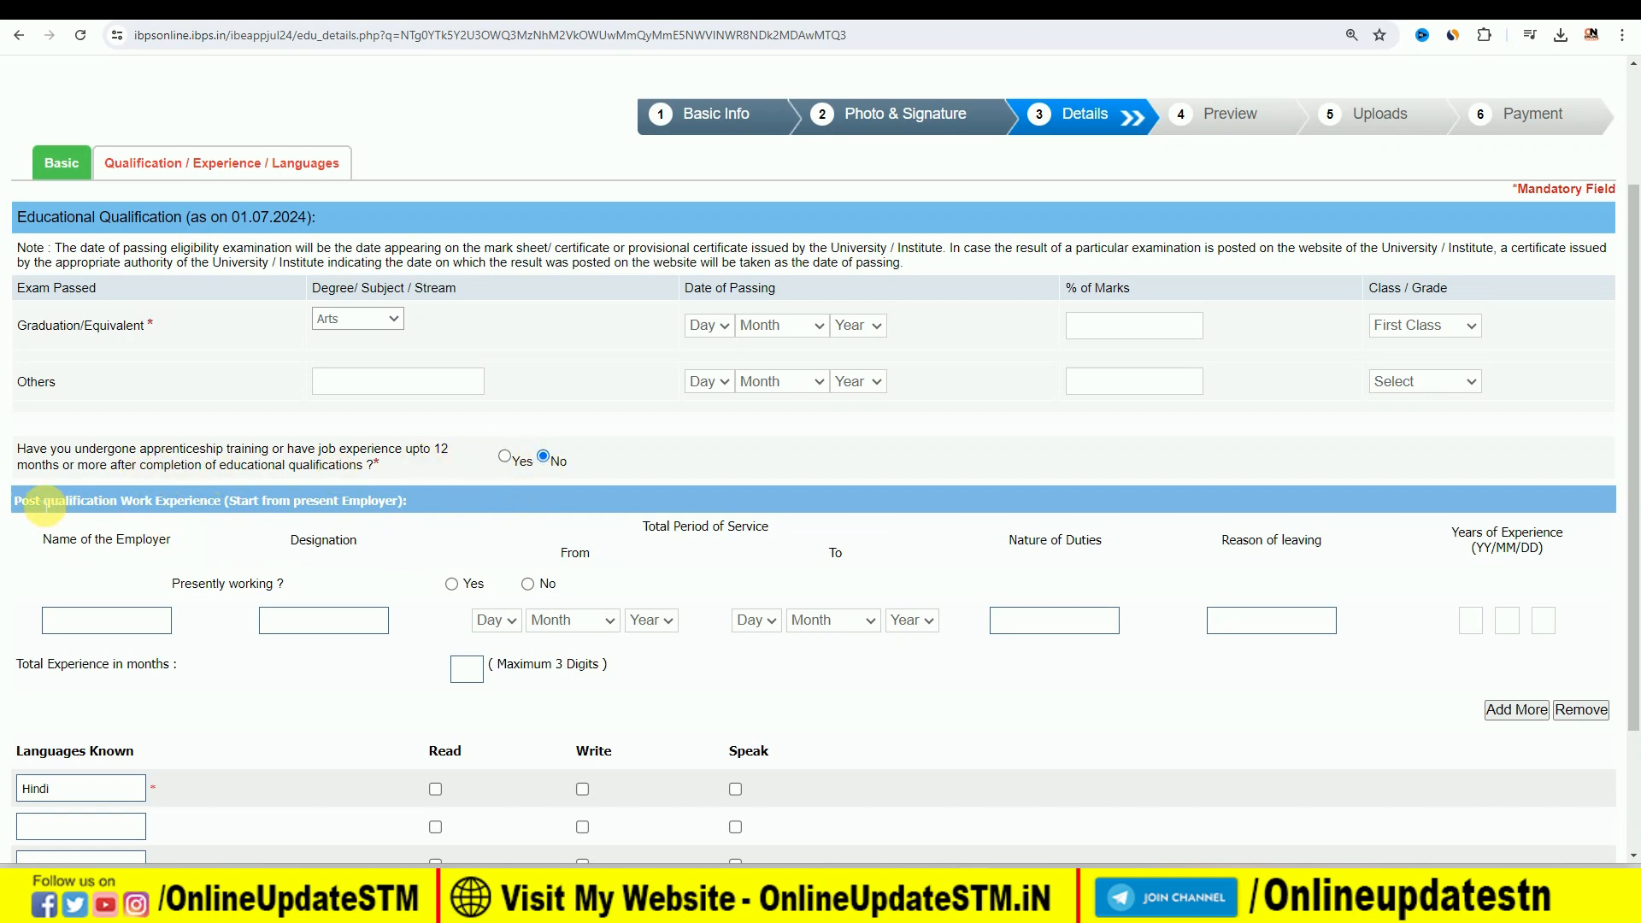
scroll(158, 554, down, 2)
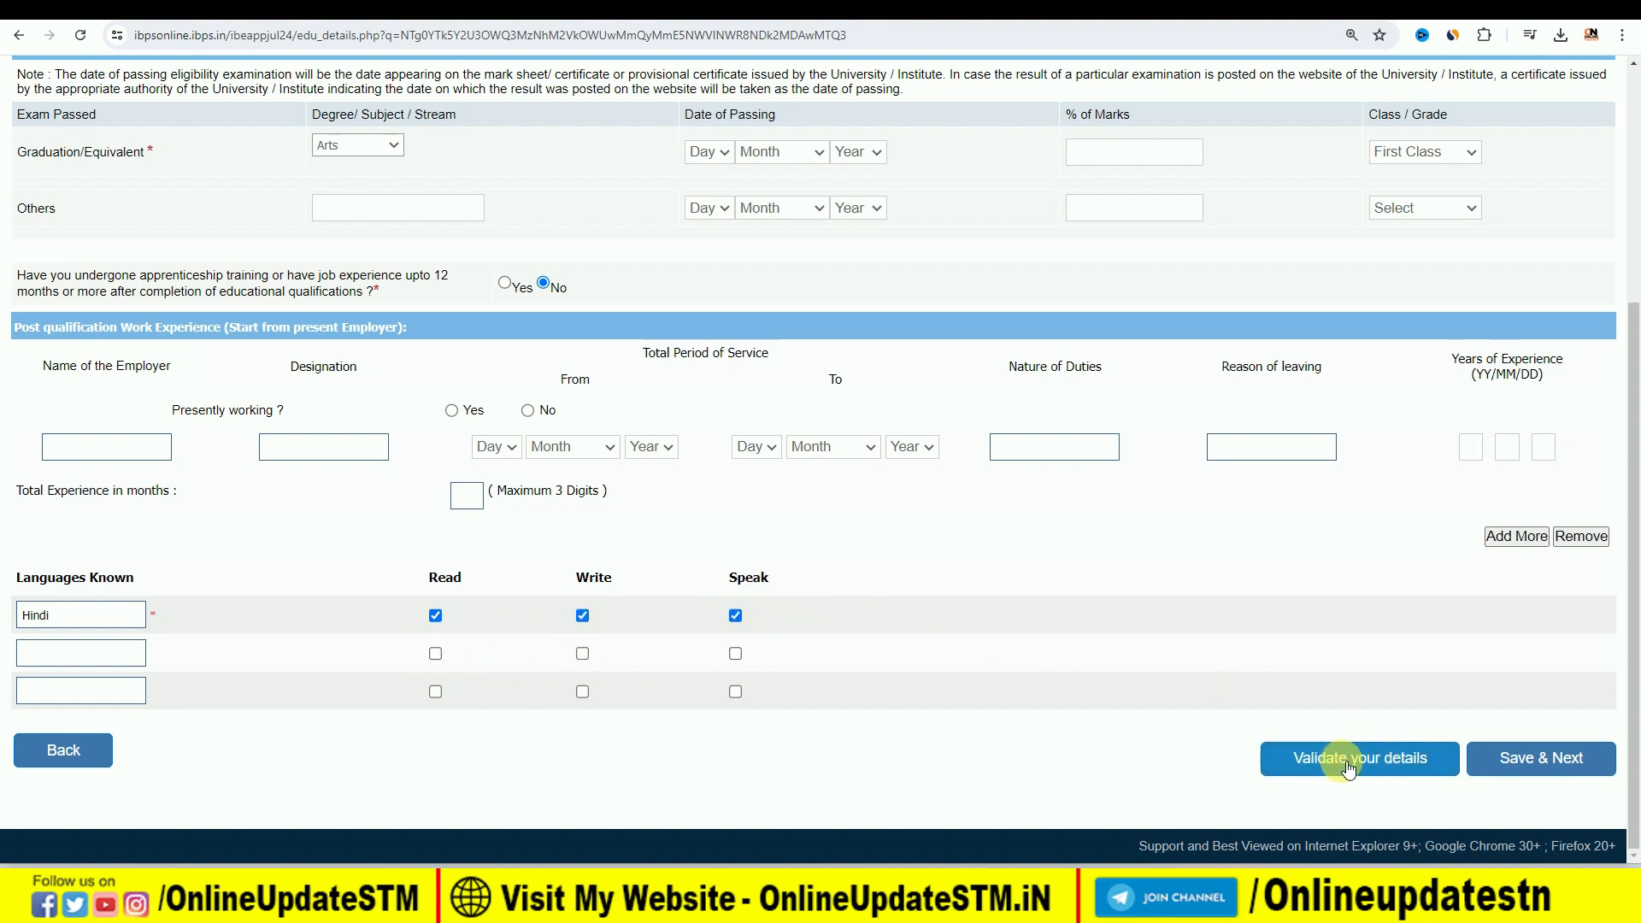
Save the qualification details to reach the application preview, and agree to the declaration.
click(1539, 770)
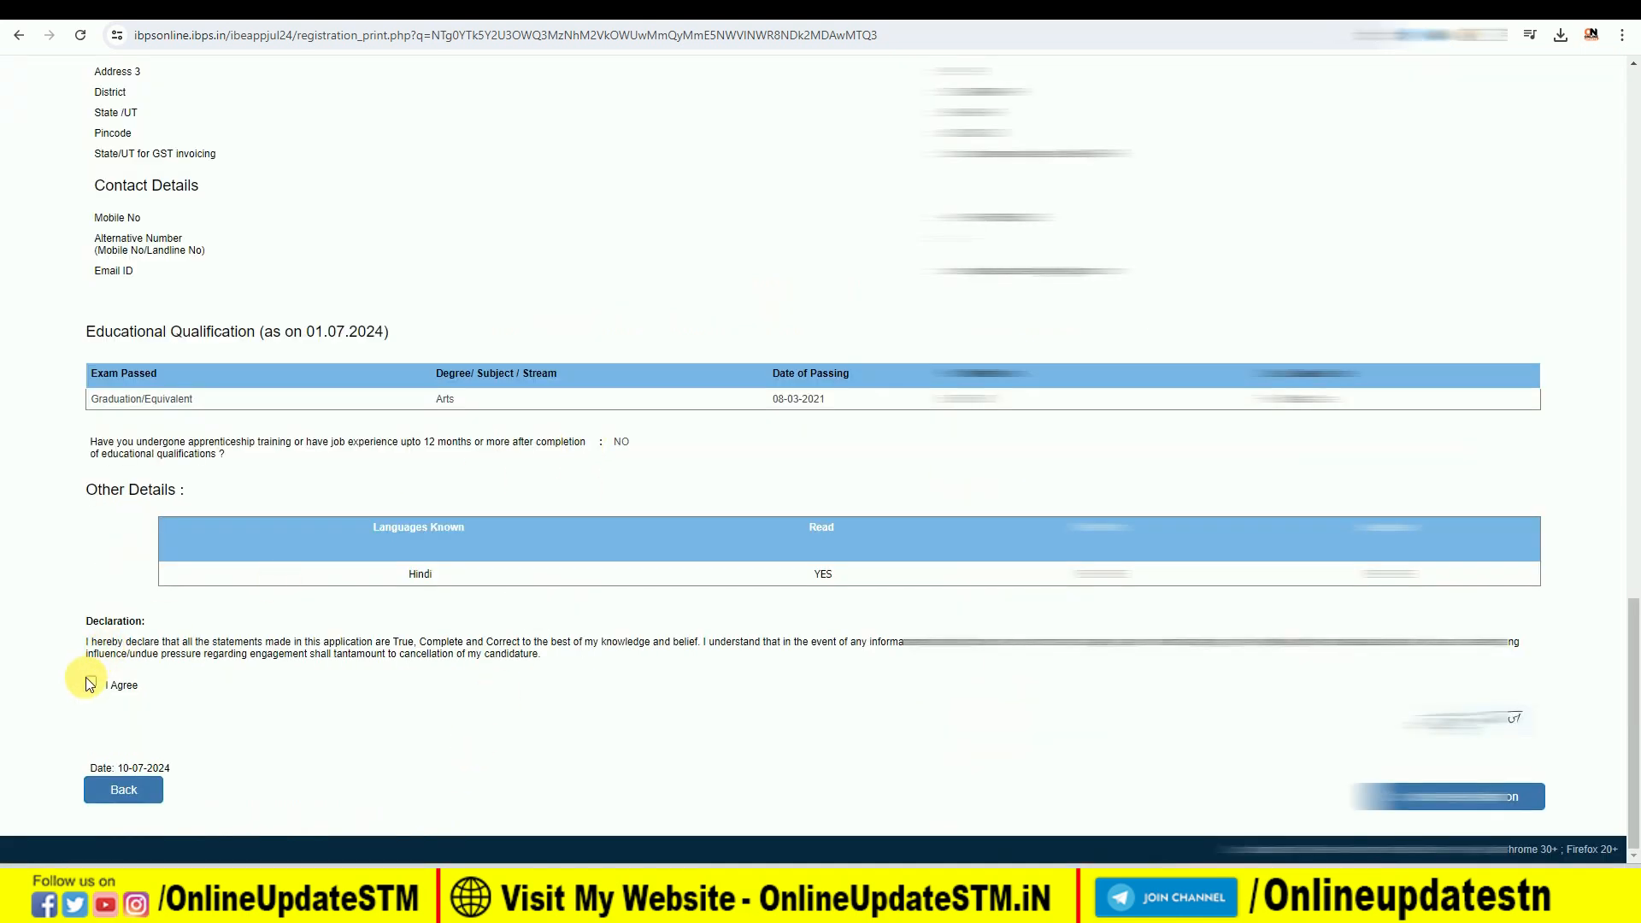
click(90, 683)
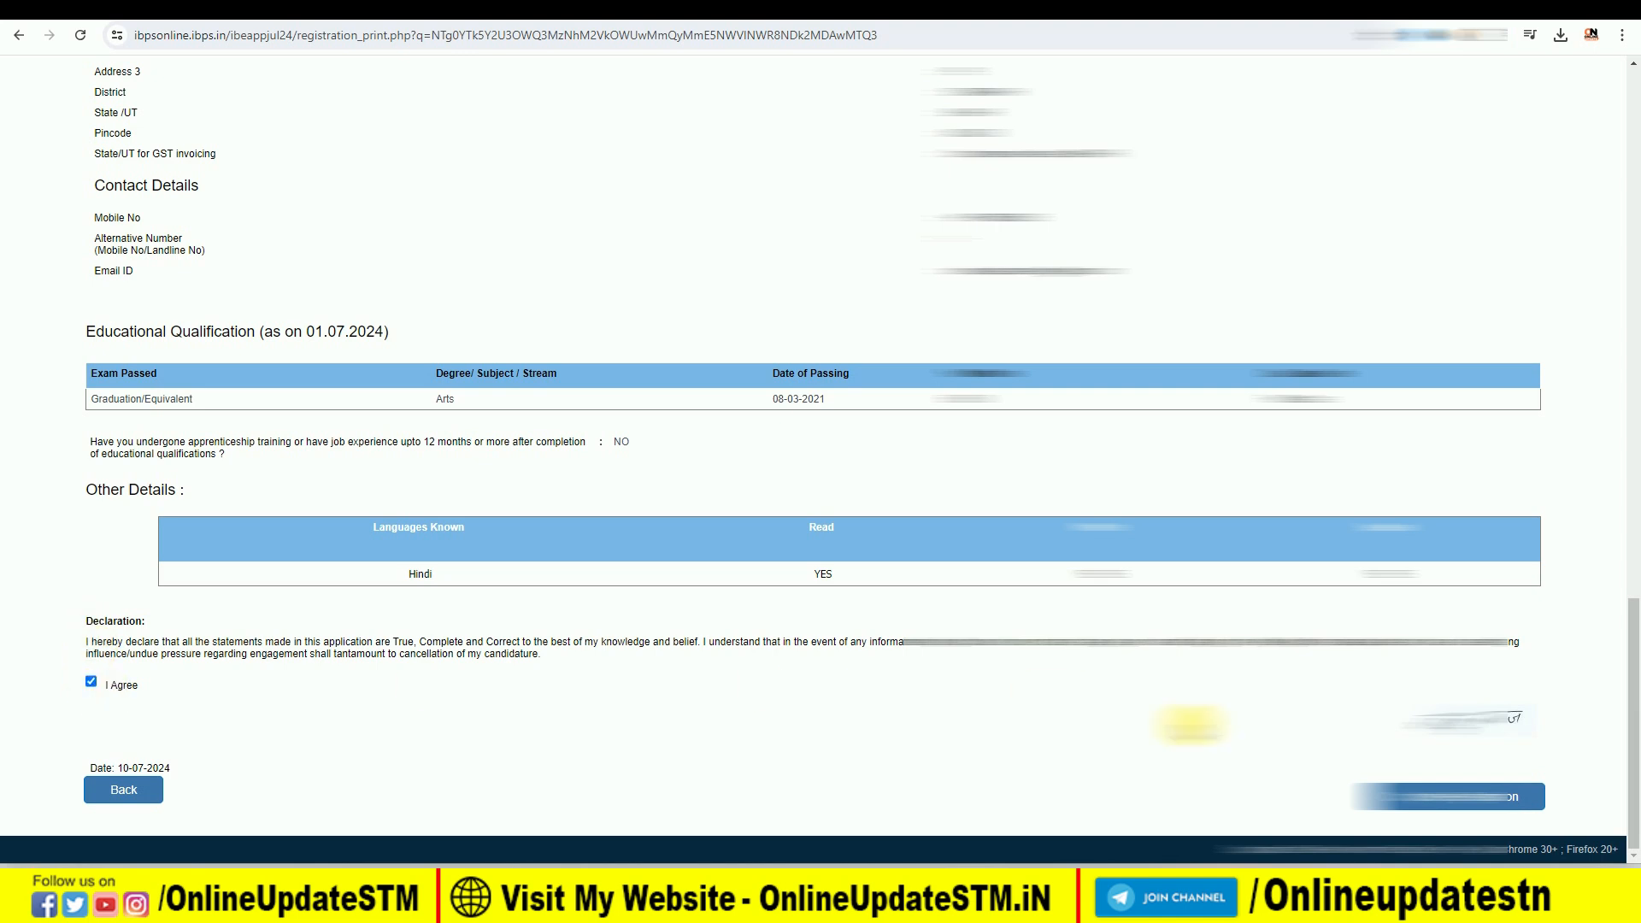
Complete the registration from the application preview and accept both confirmation prompts to continue to document upload.
click(1443, 804)
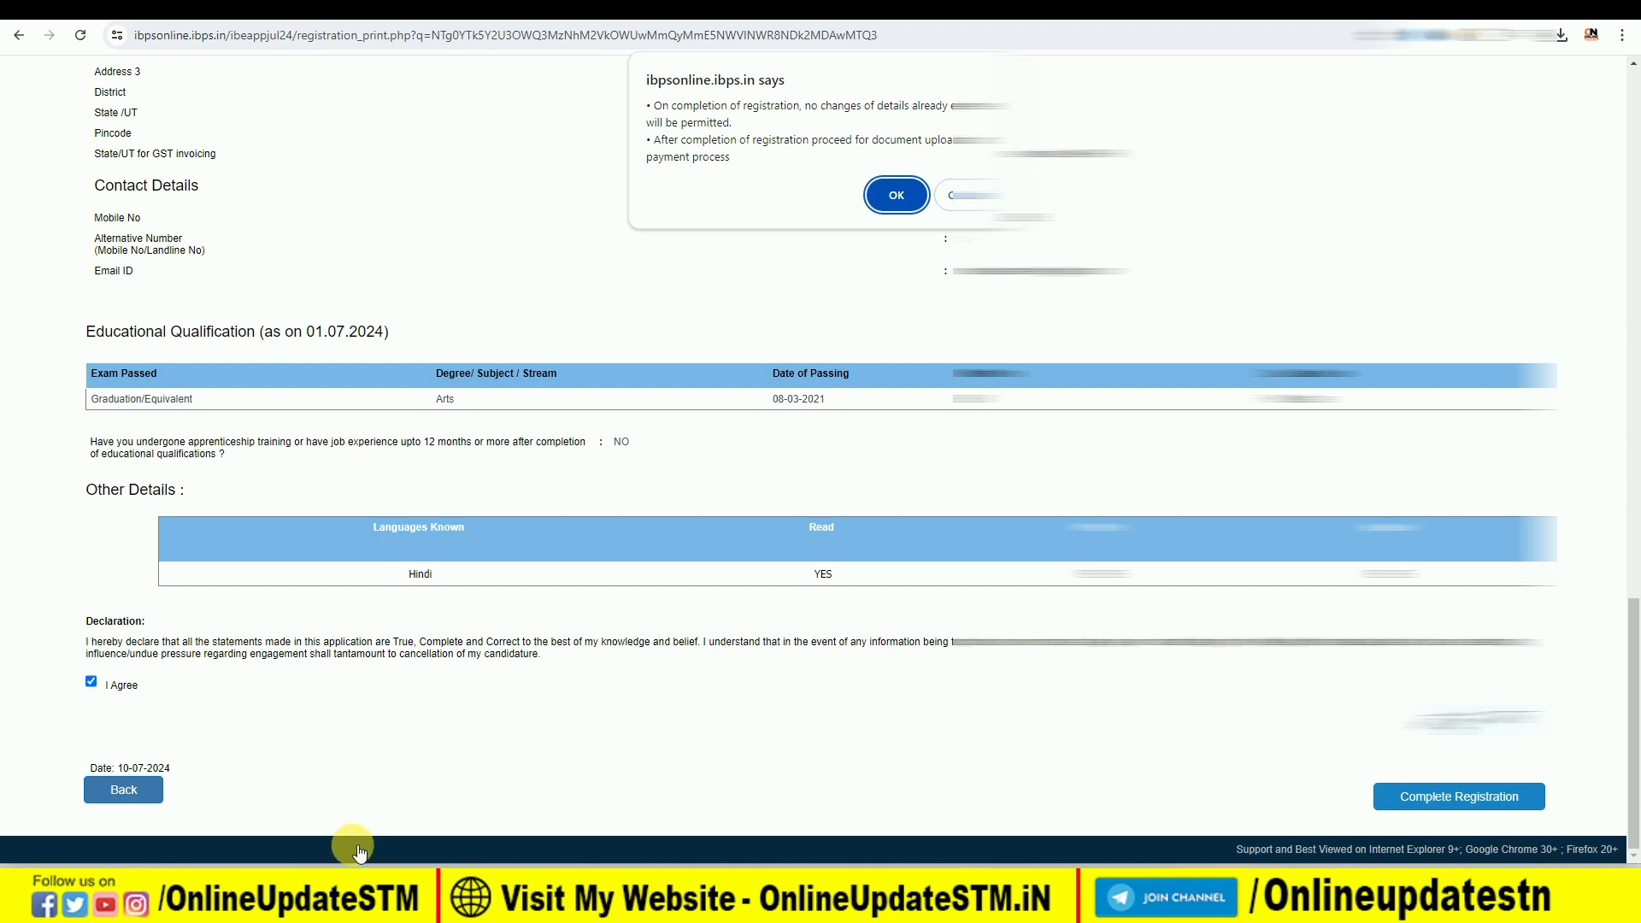
click(881, 201)
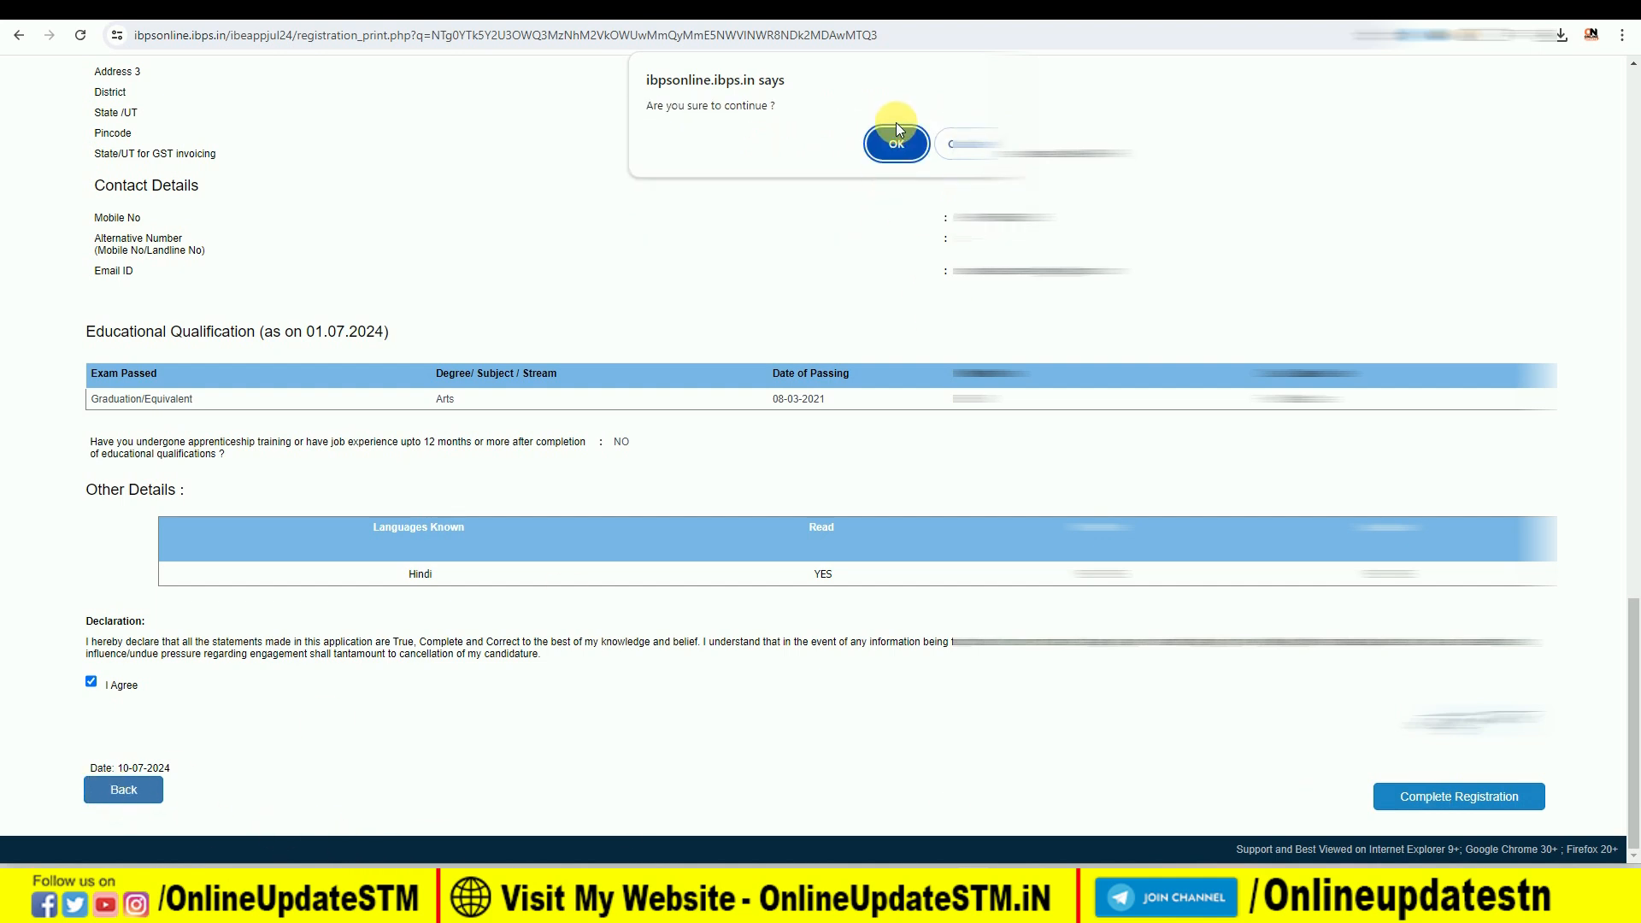
click(892, 136)
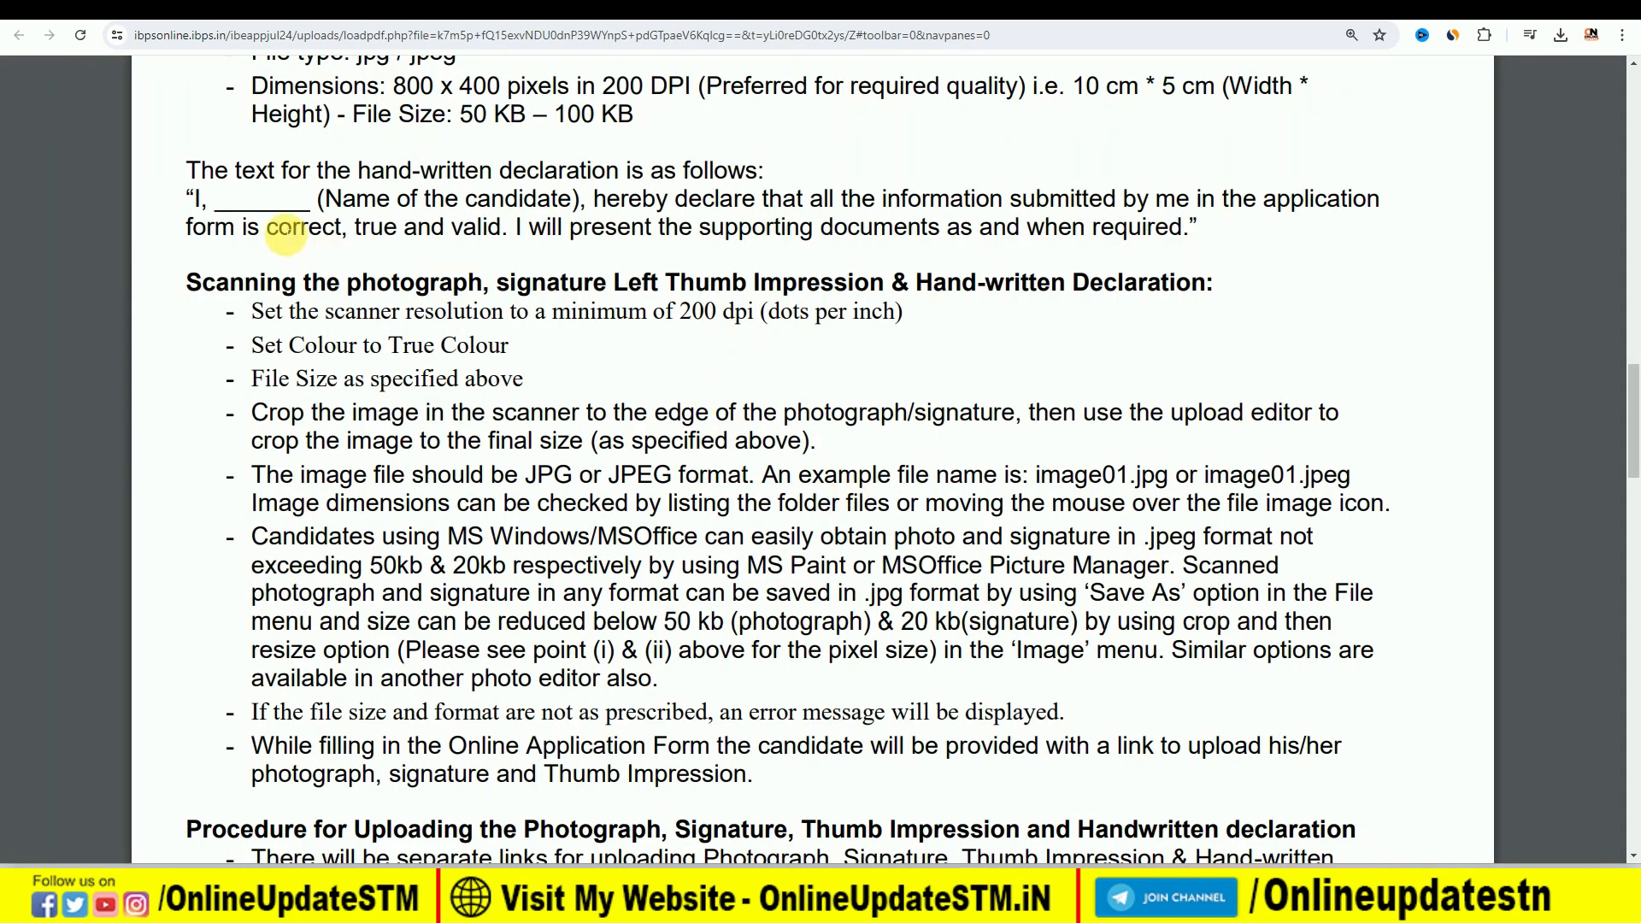
Examine the document upload guidelines for the hand-written declaration text and the scanning rules for photograph, signature and thumb impression.
drag(188, 200, 1186, 231)
click(378, 228)
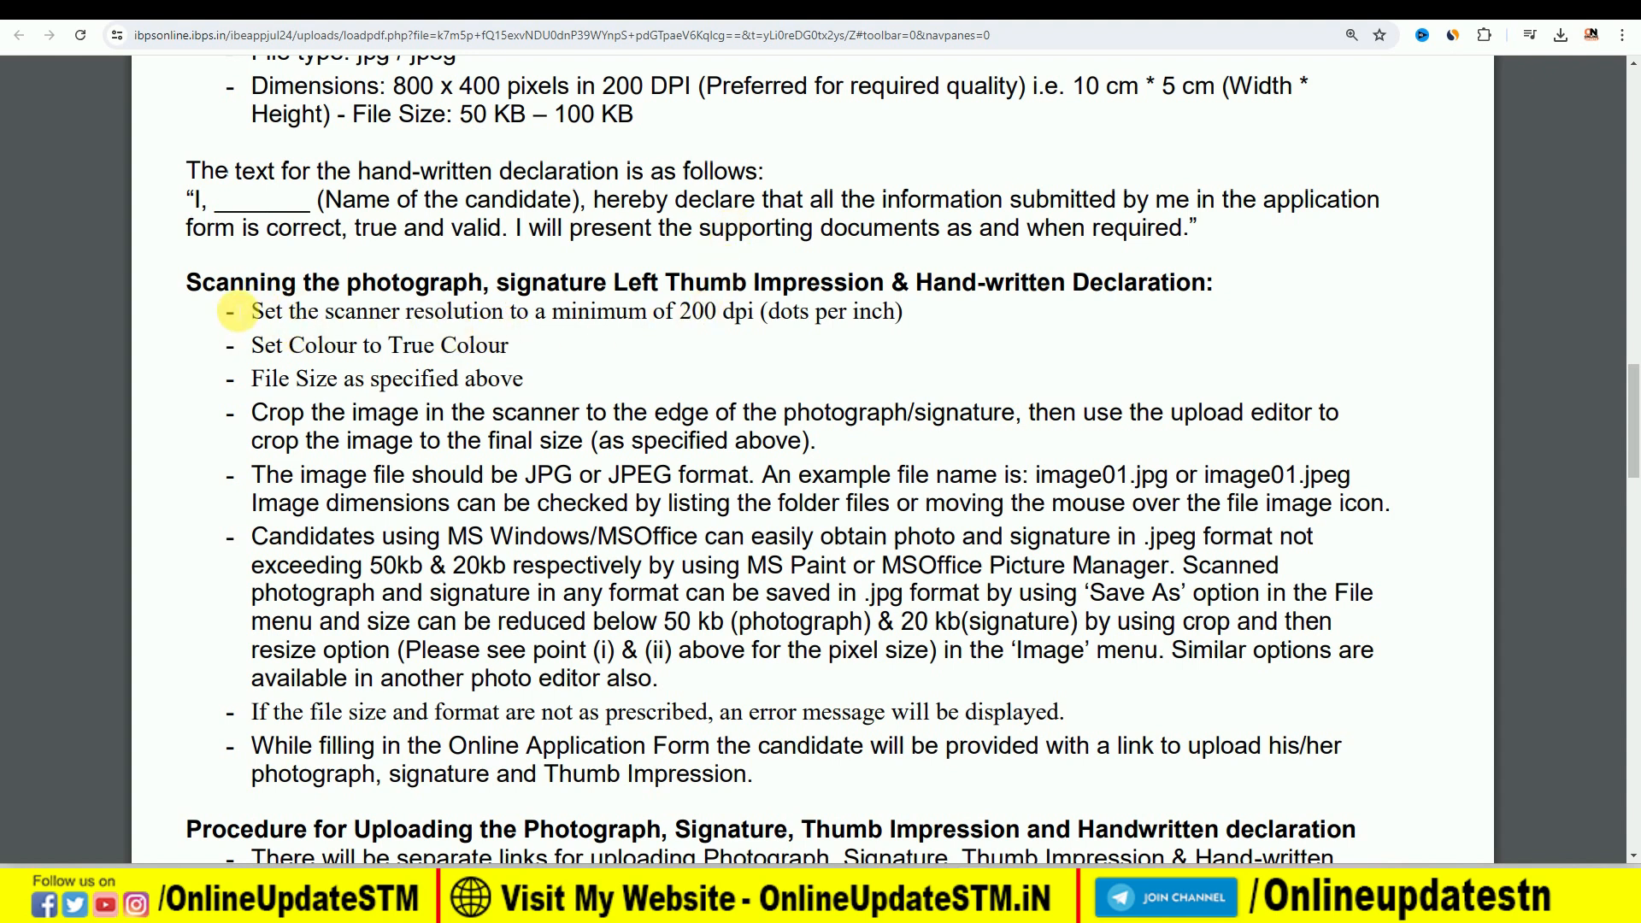
drag(618, 286, 1029, 291)
click(801, 357)
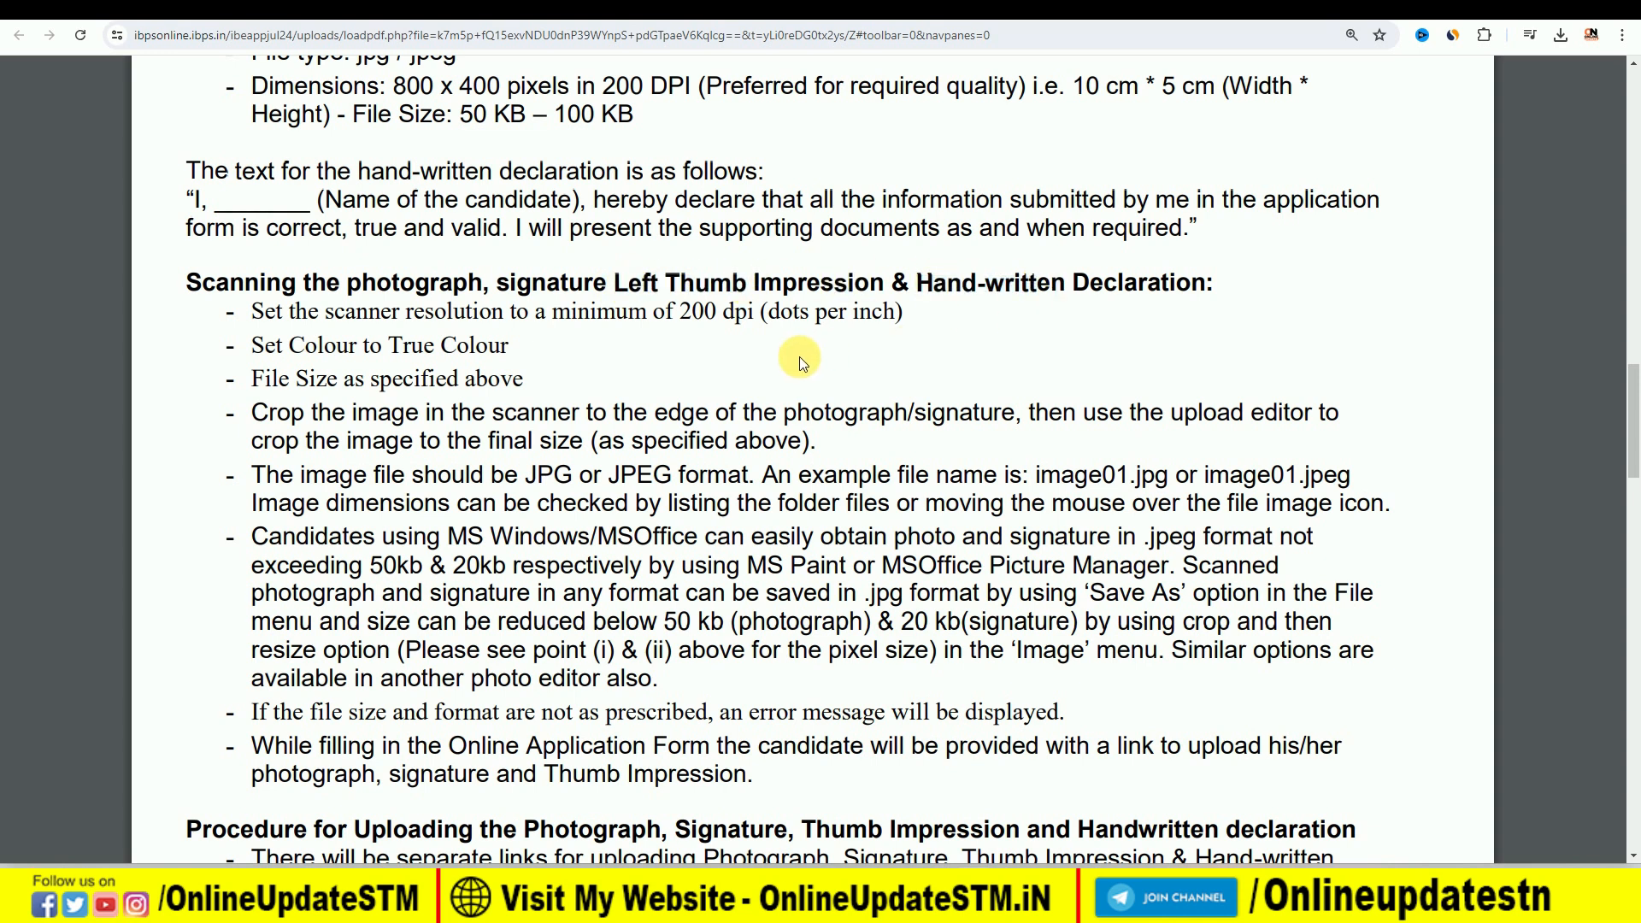
drag(231, 359, 740, 774)
click(792, 713)
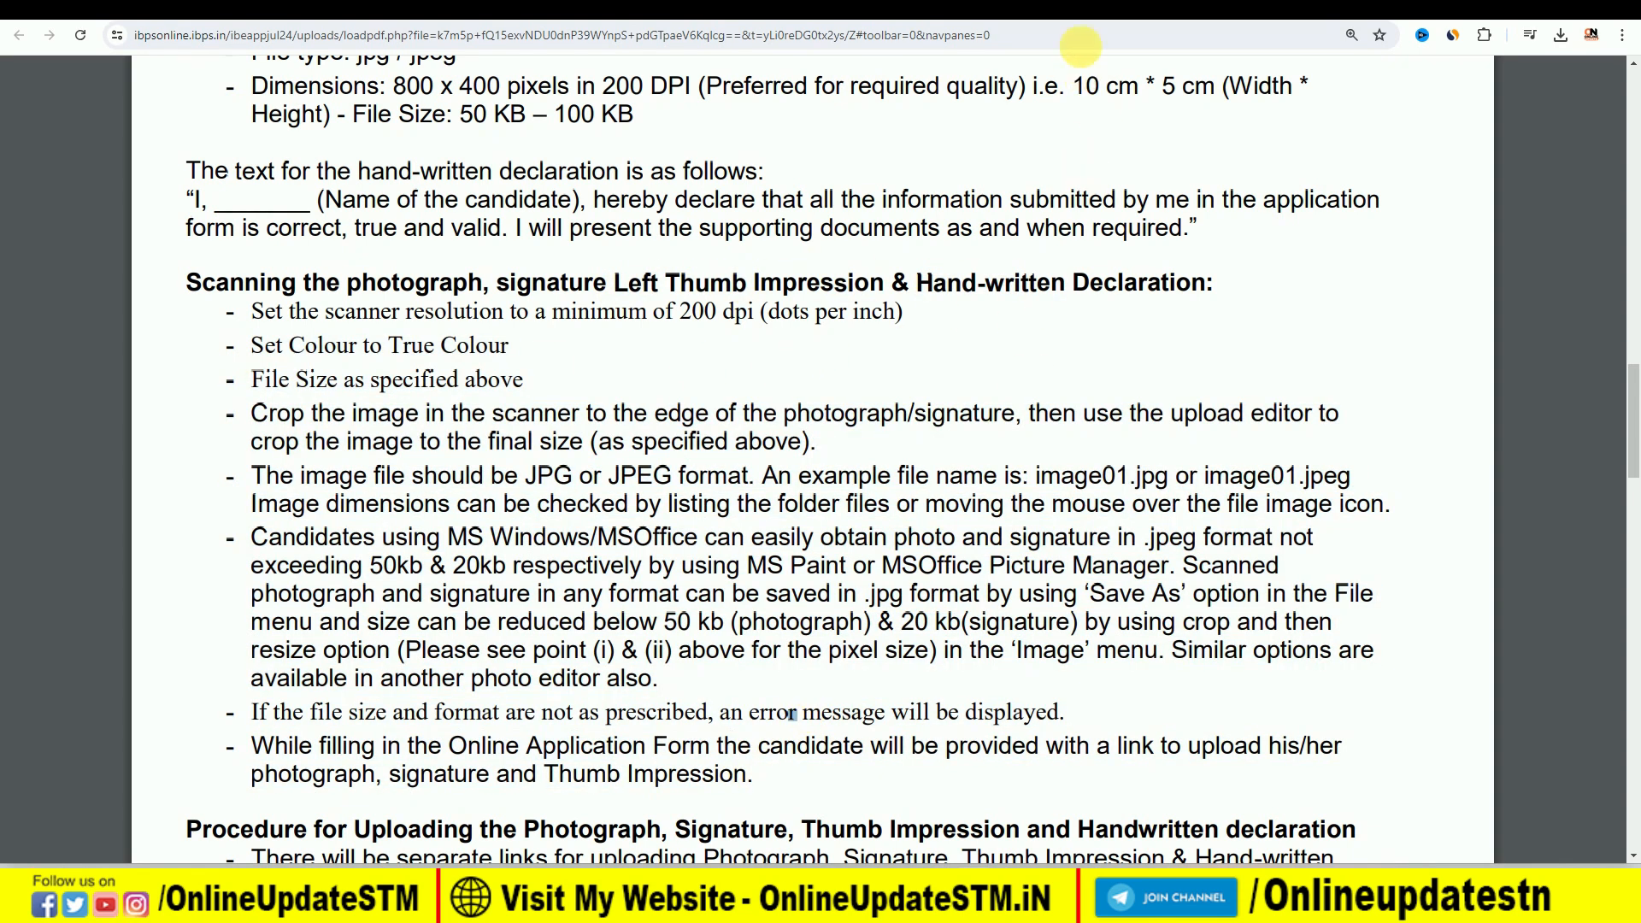
Return to the document upload page and confirm final submission of the left thumb impression and hand-written declaration.
click(342, 10)
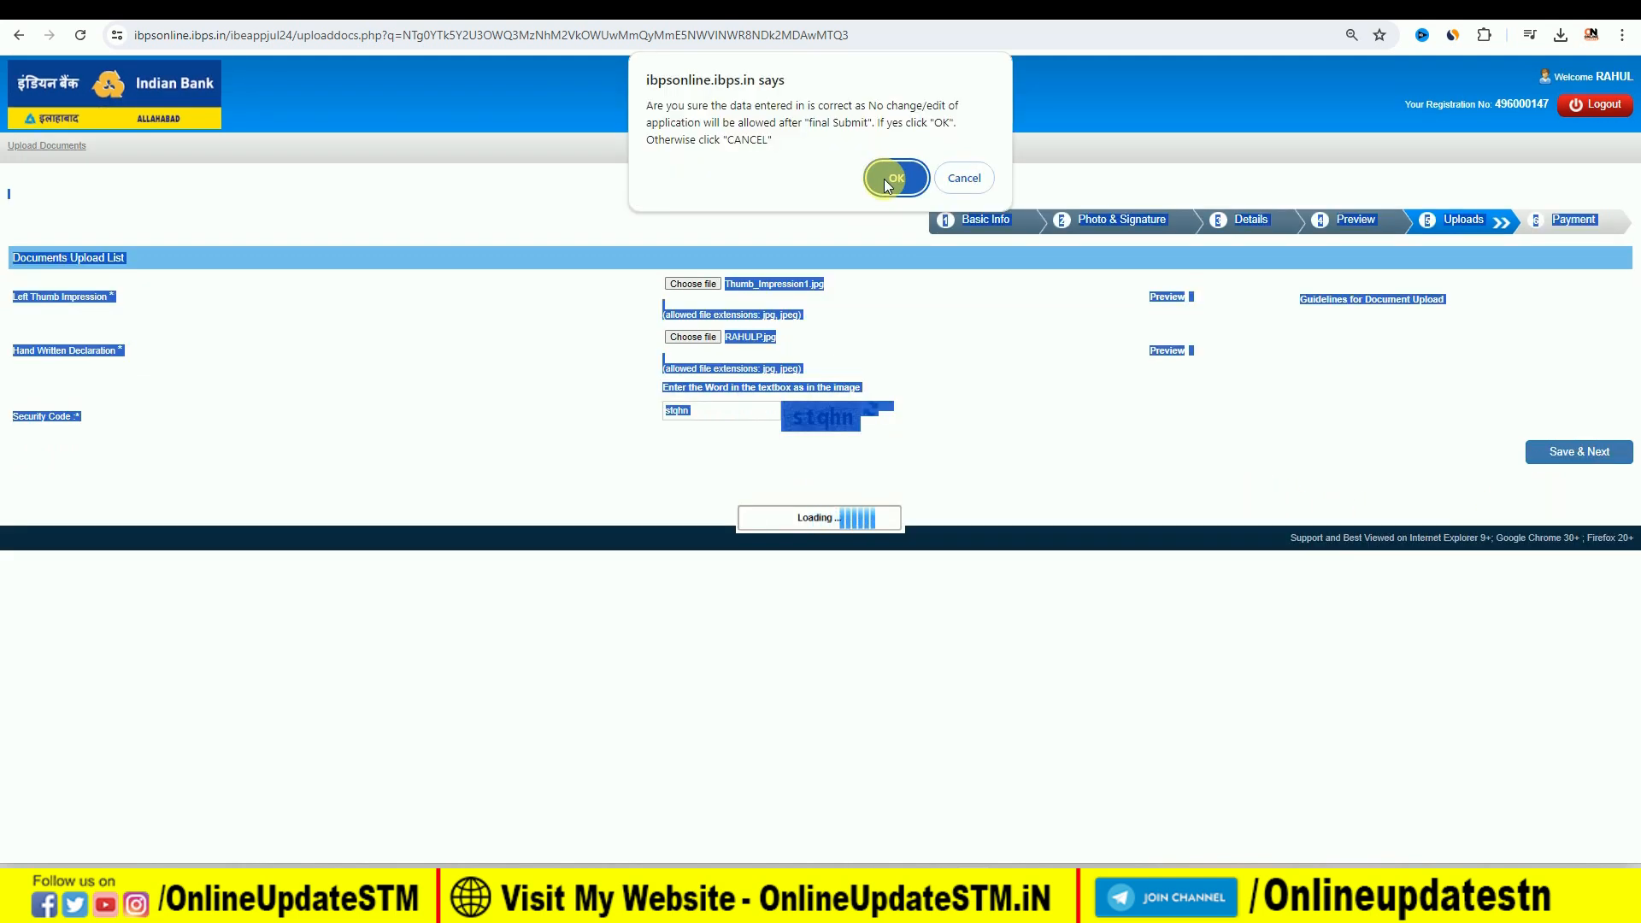
click(884, 176)
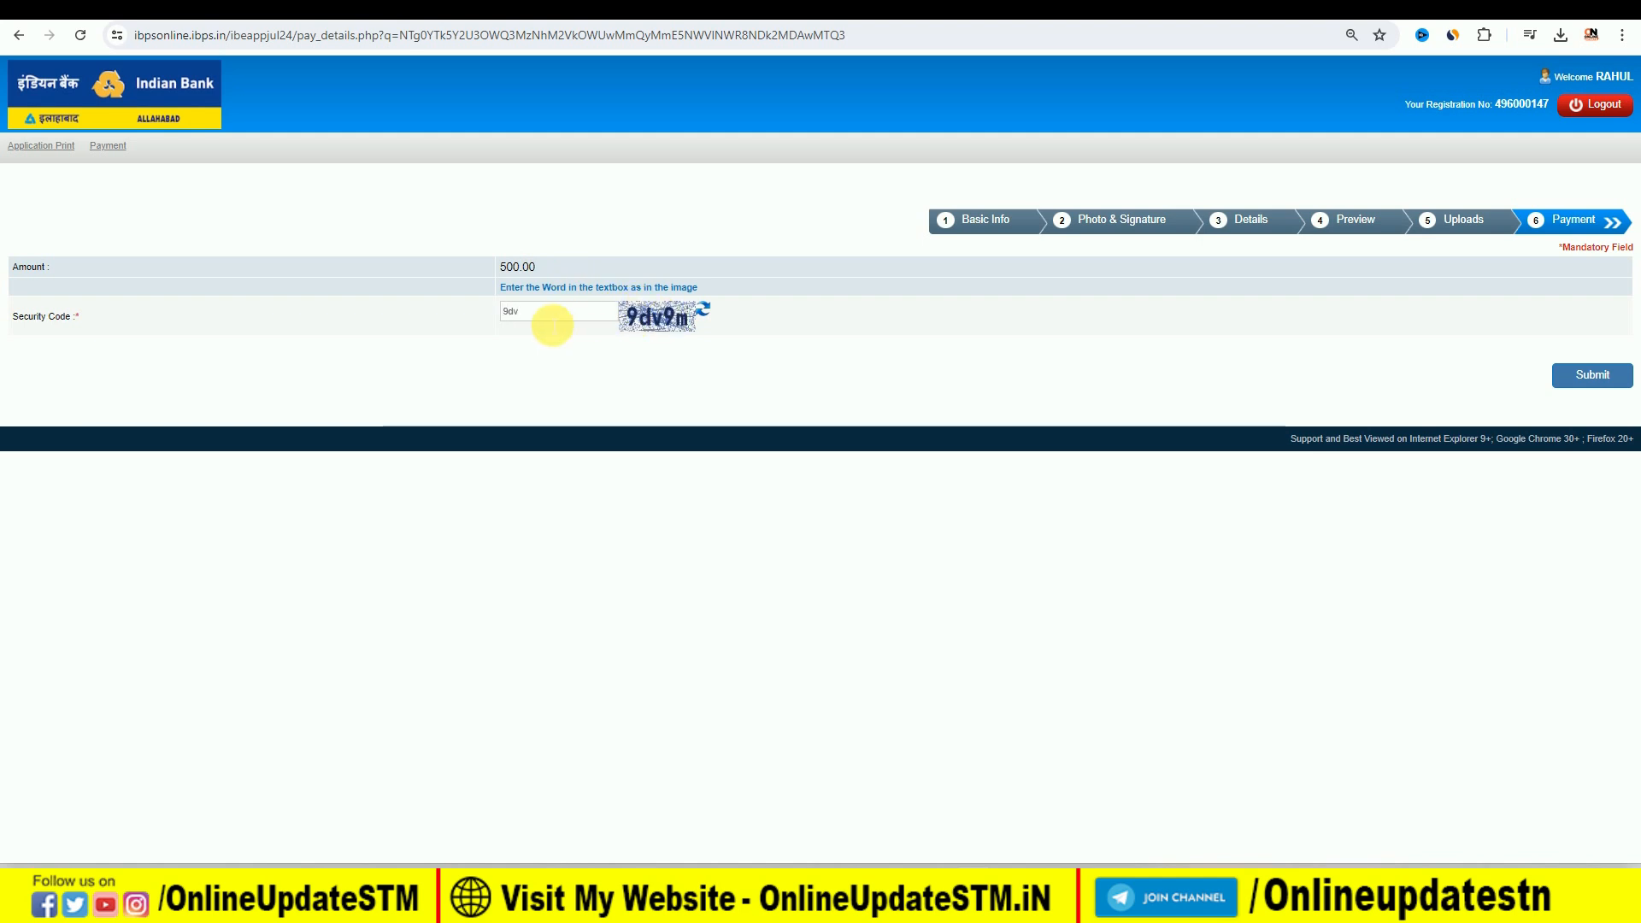
Enter the security code shown in the image on the payment page, submit it and agree to proceed for payment.
text(9dv9m)
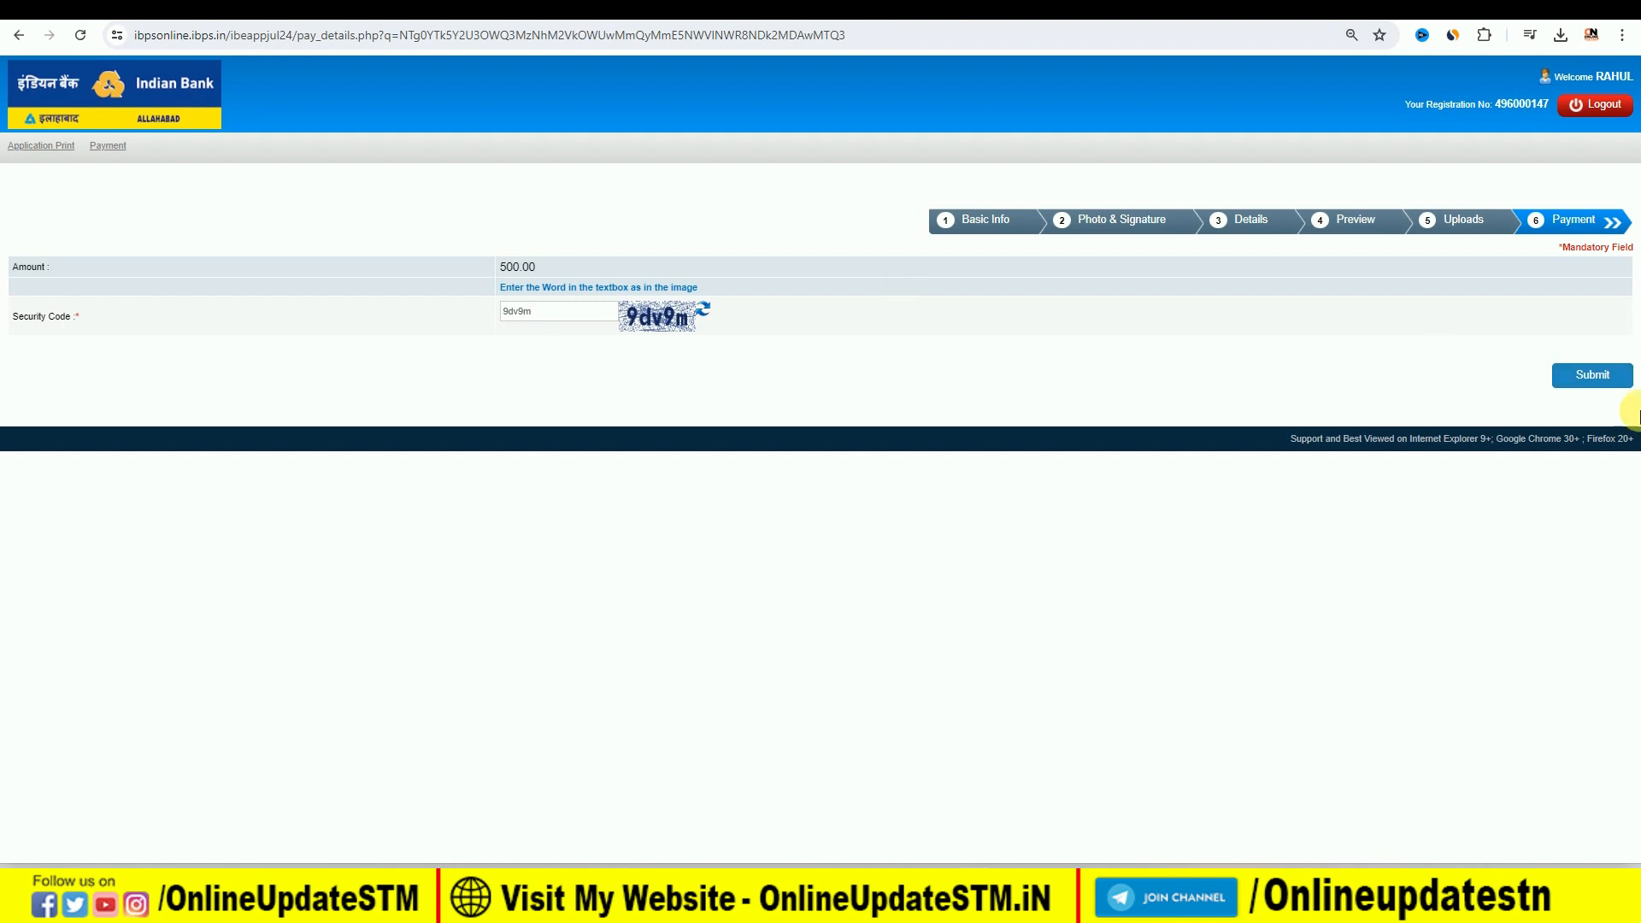
click(1577, 384)
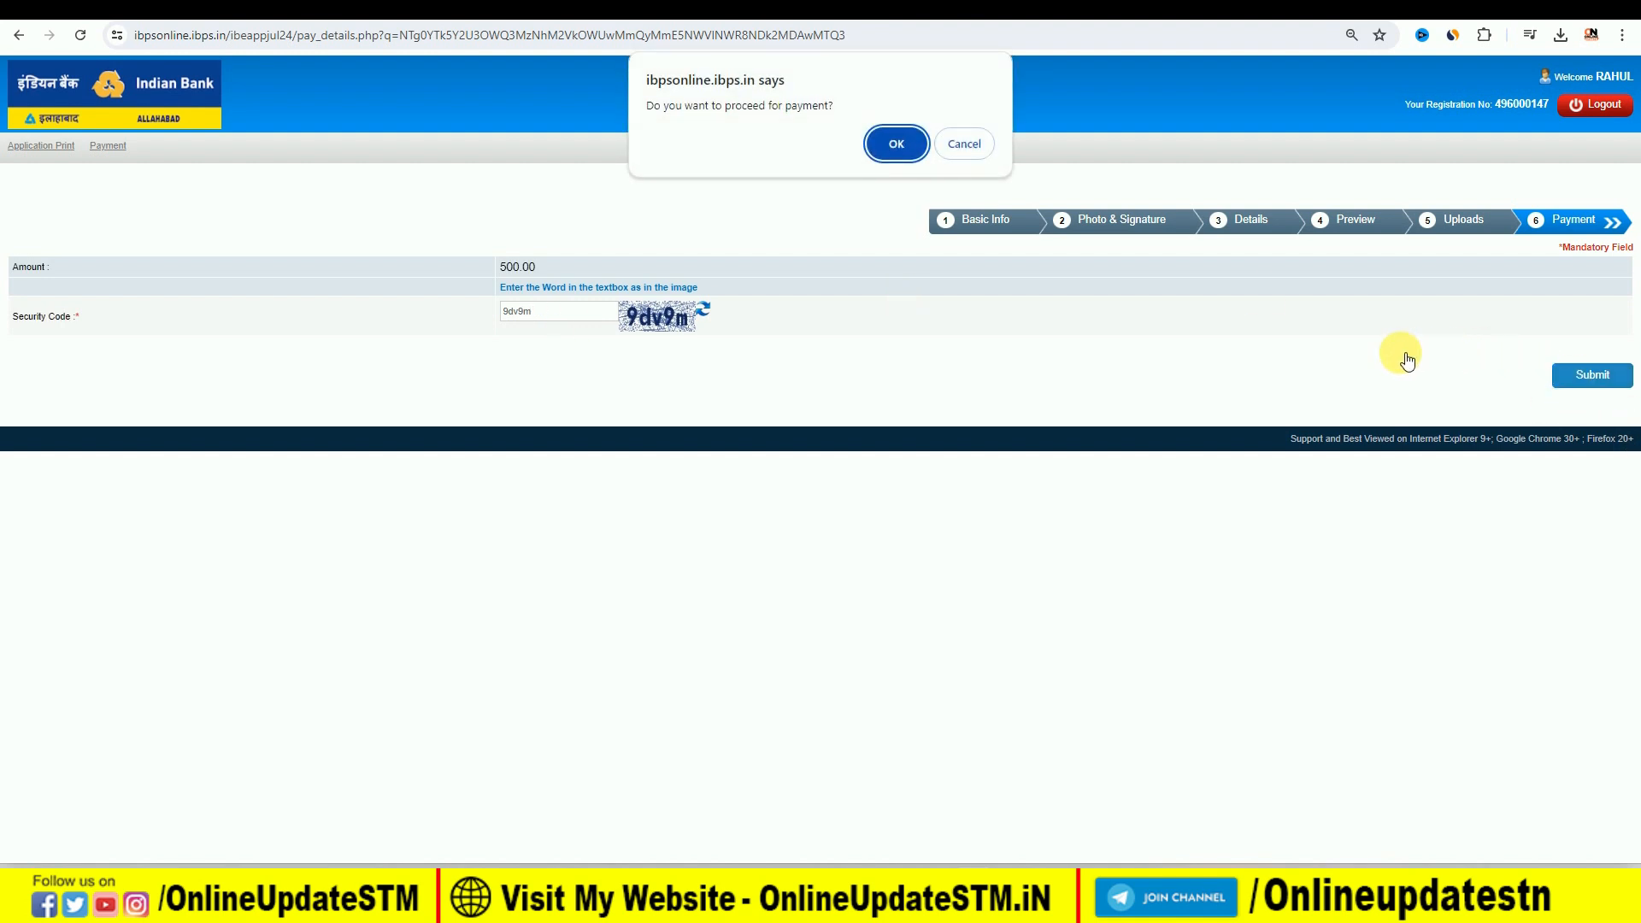
click(896, 140)
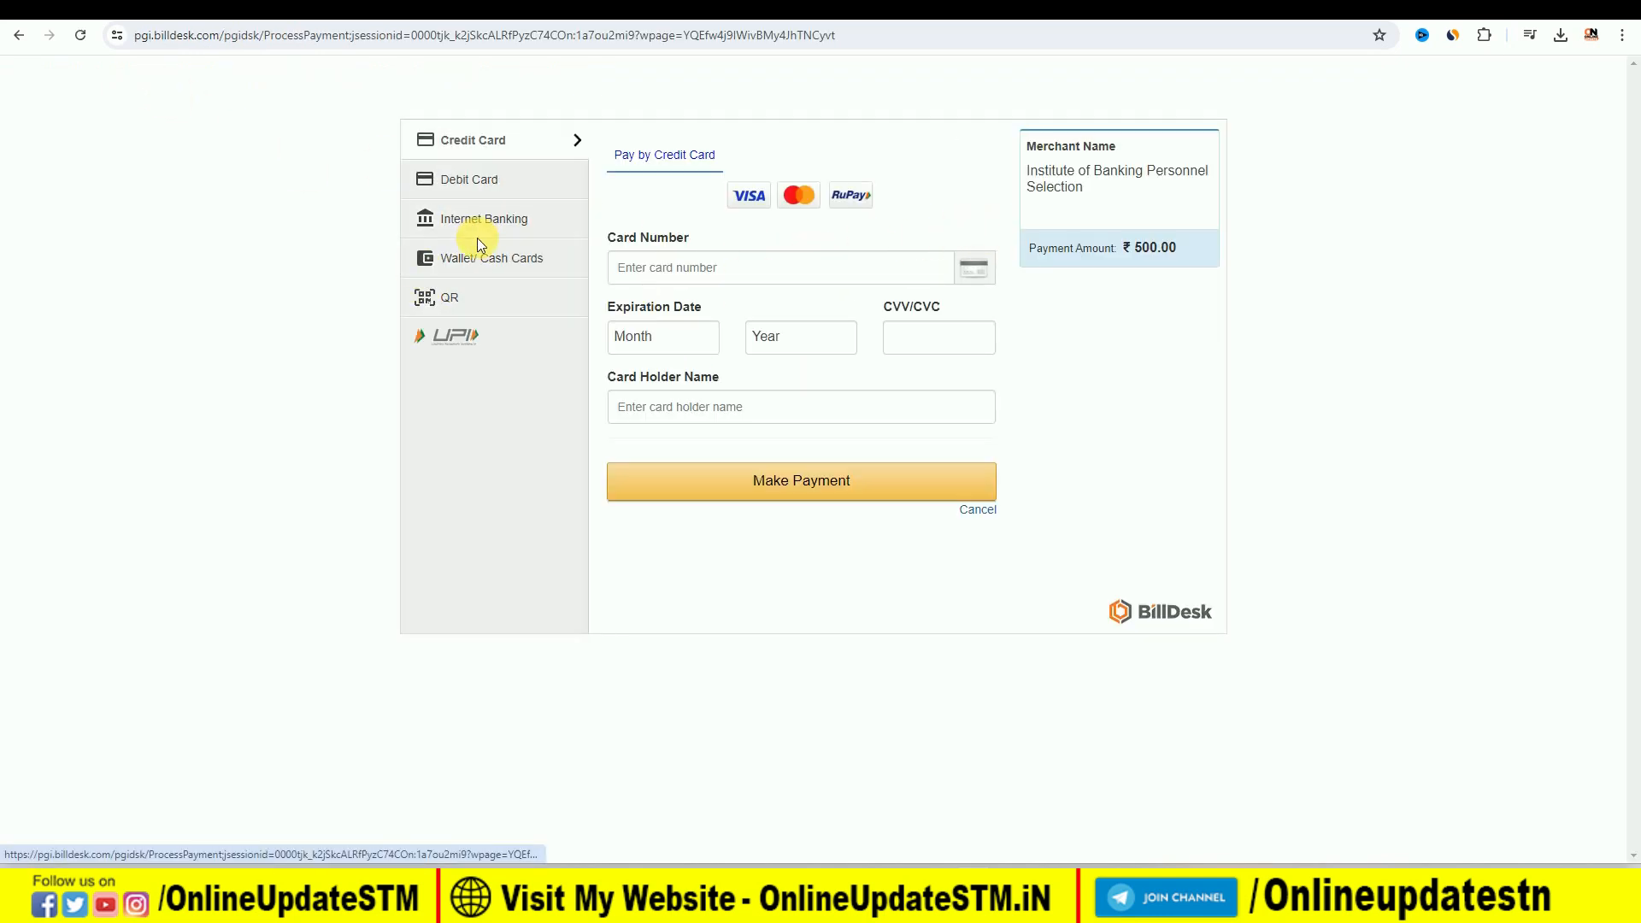
Choose QR payment with BHIM UPI, proceed with the Rs. 500.00 payment and reveal the QR code for scanning.
click(466, 305)
click(688, 253)
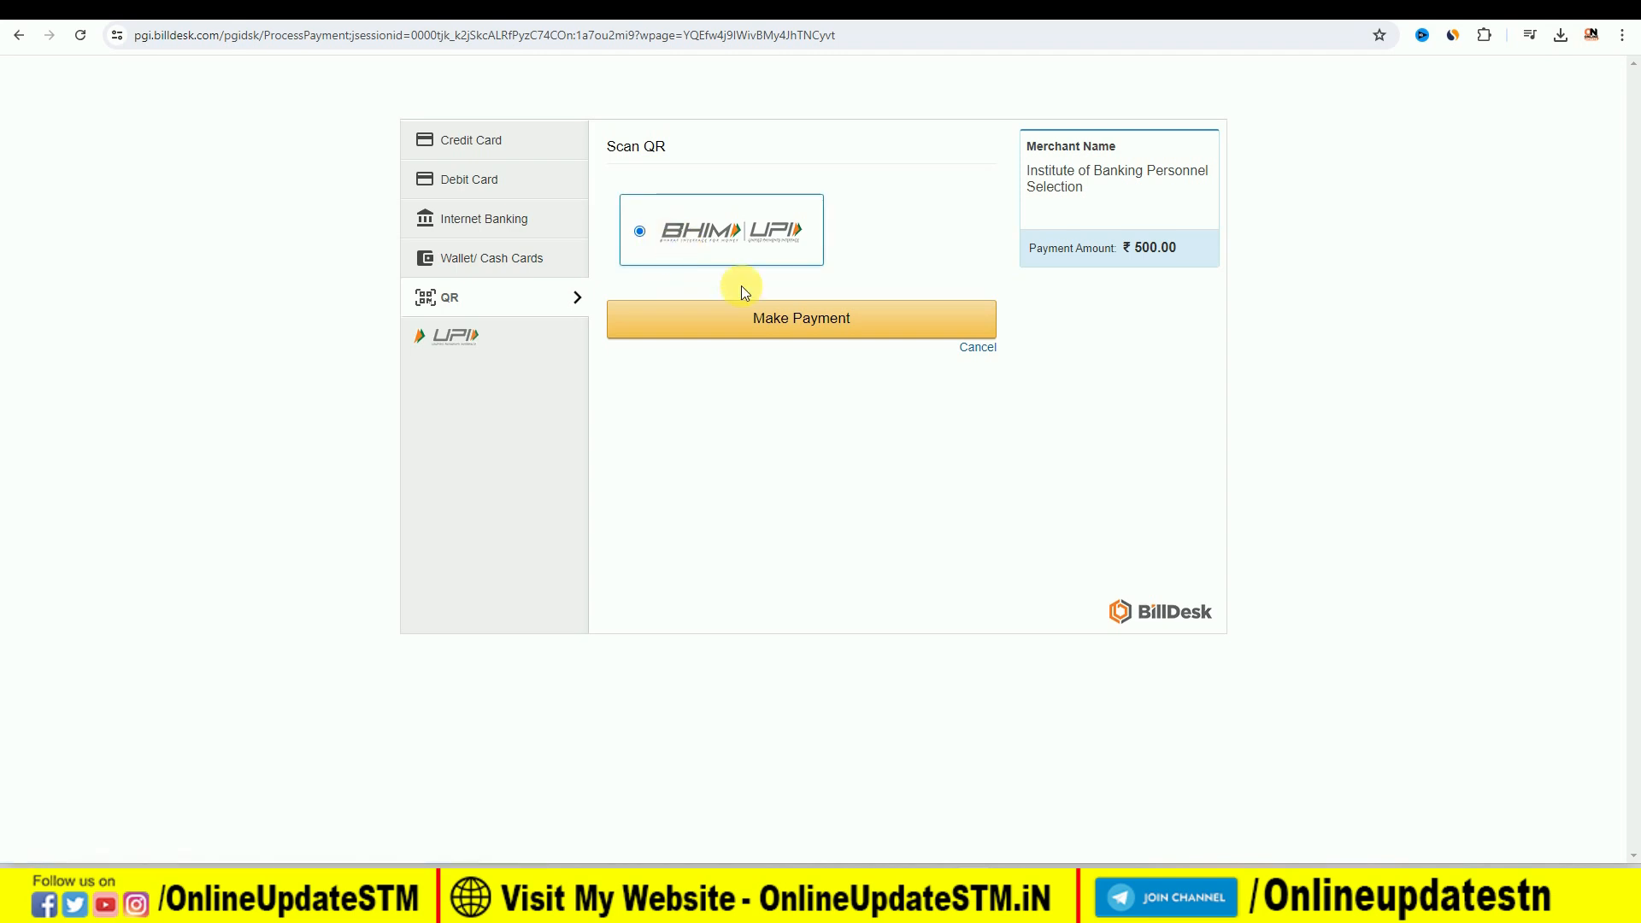
click(791, 314)
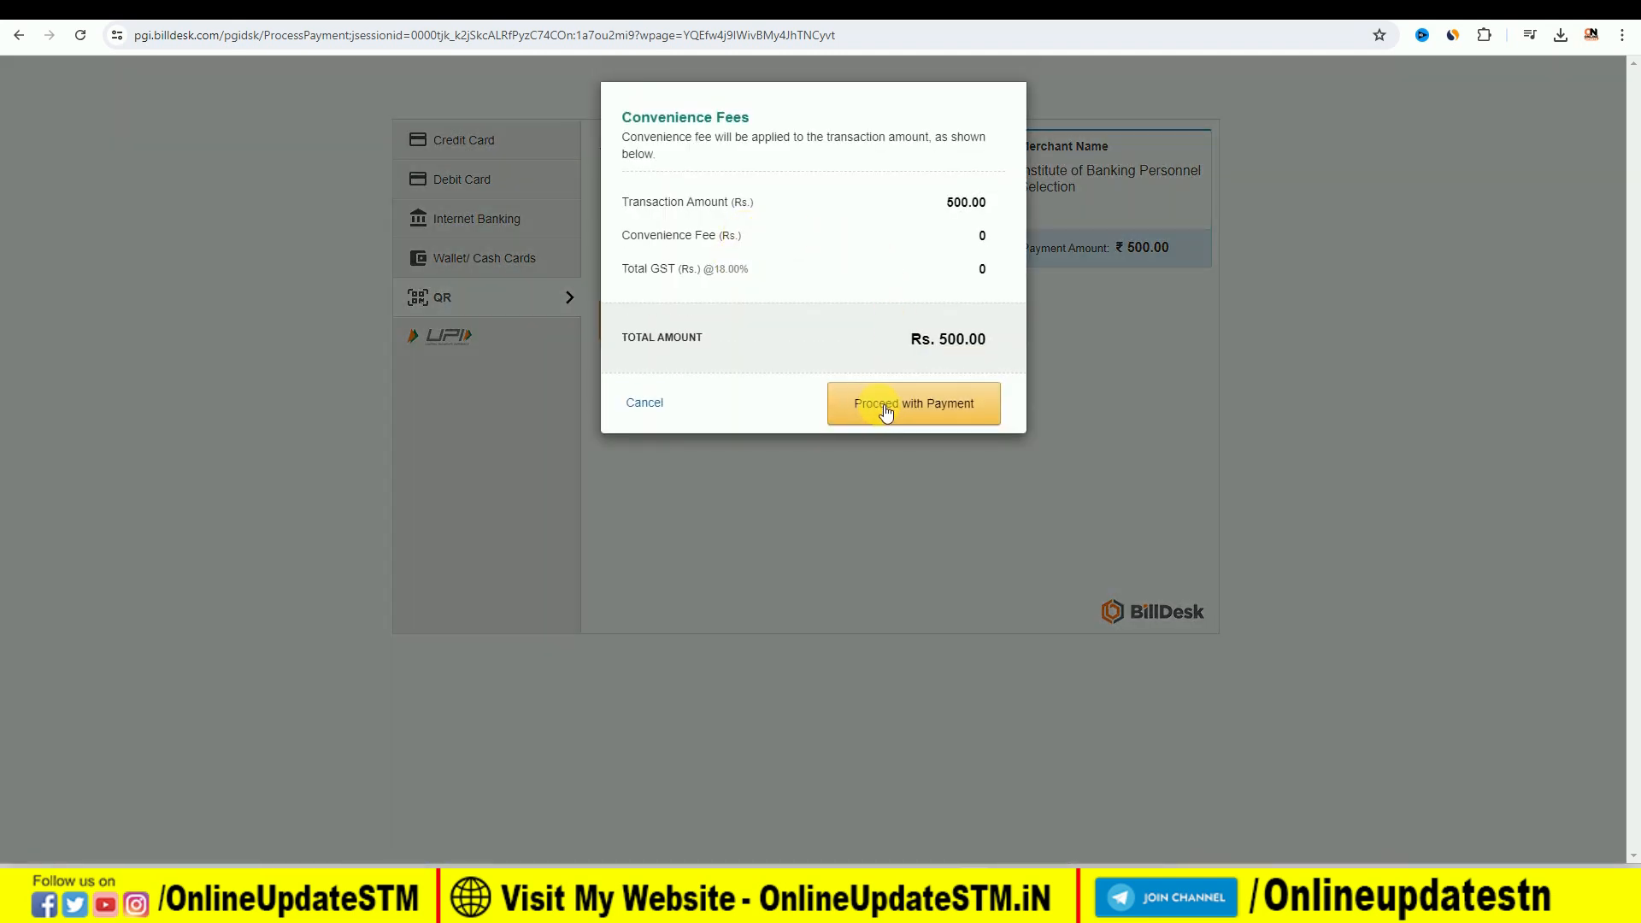
click(887, 407)
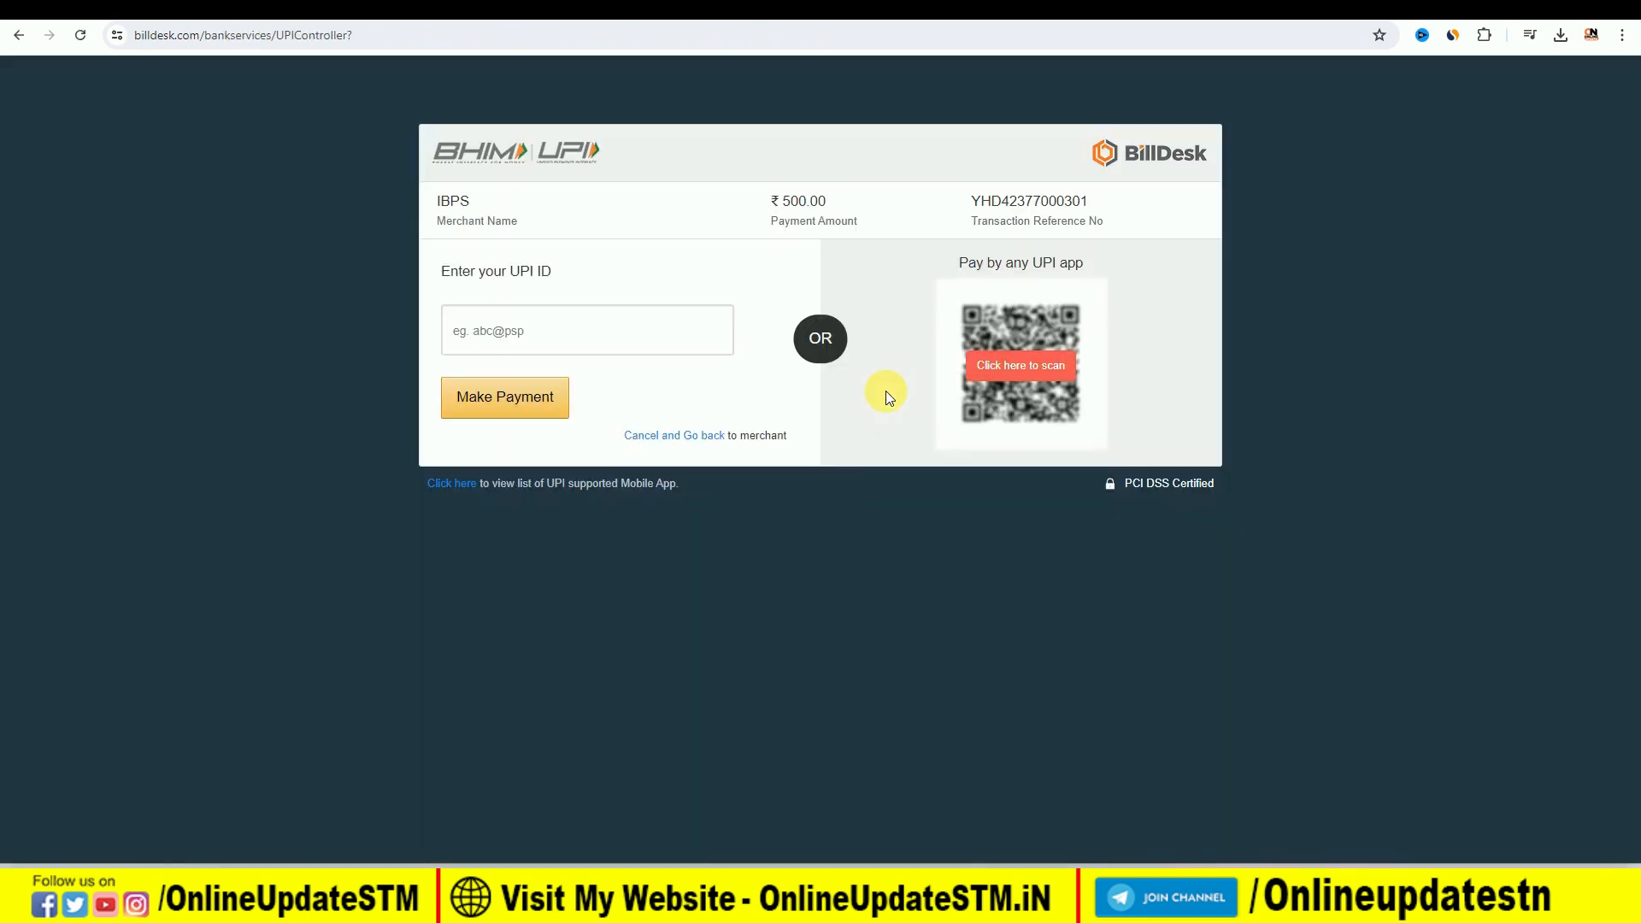
click(1013, 365)
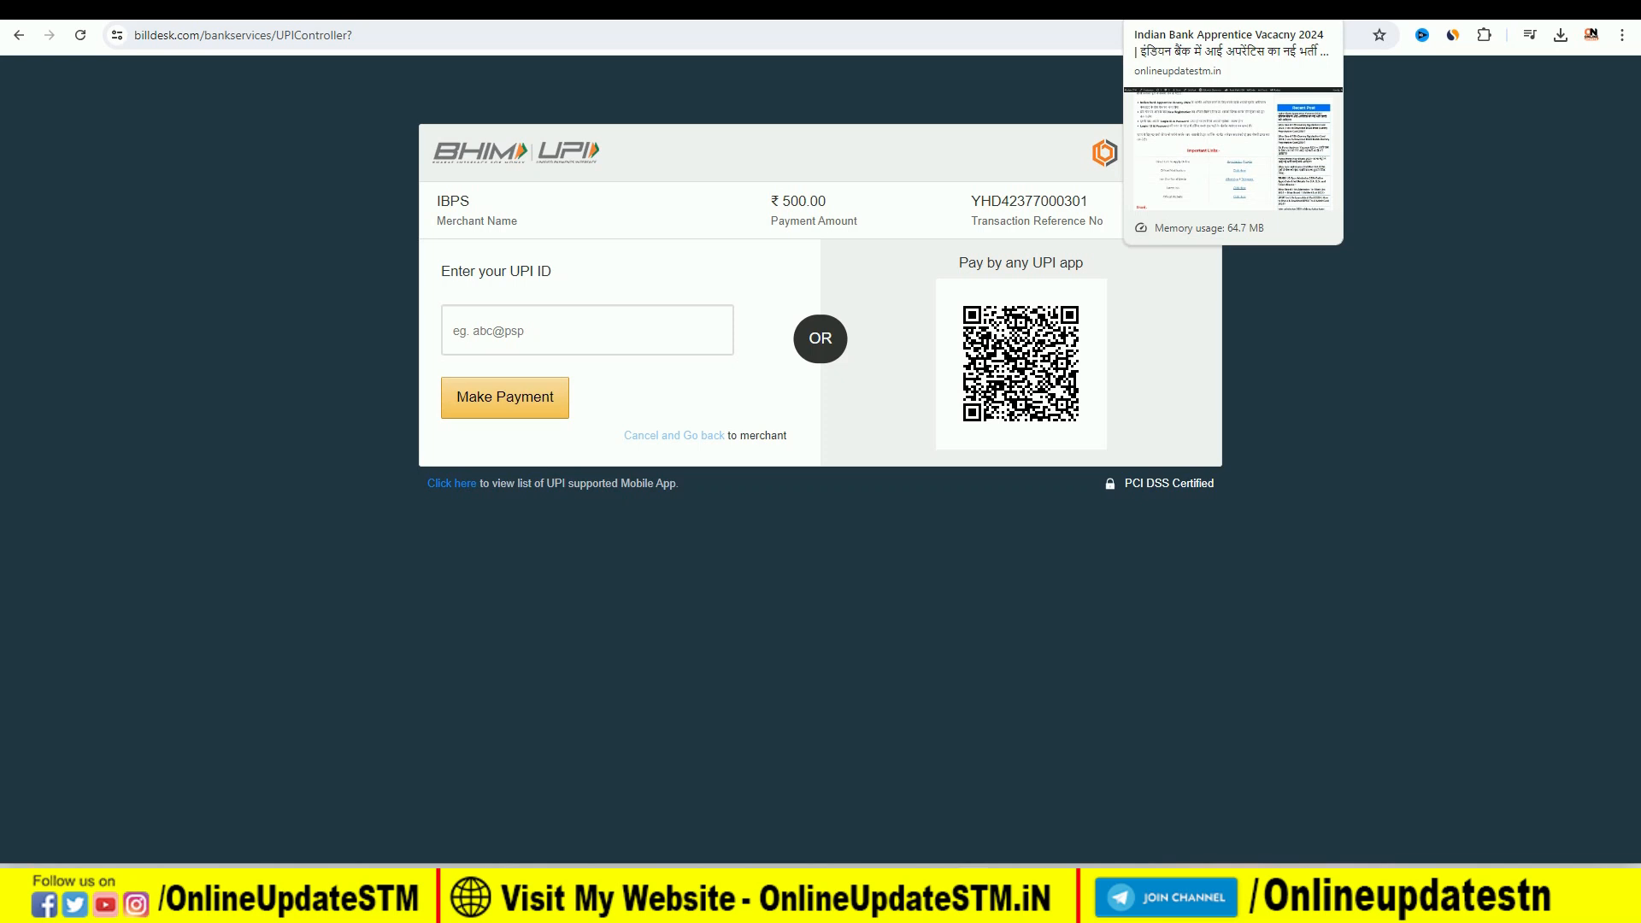
Switch to the Indian Bank Apprentice Vacancy 2024 article with its Important Links table.
click(1214, 9)
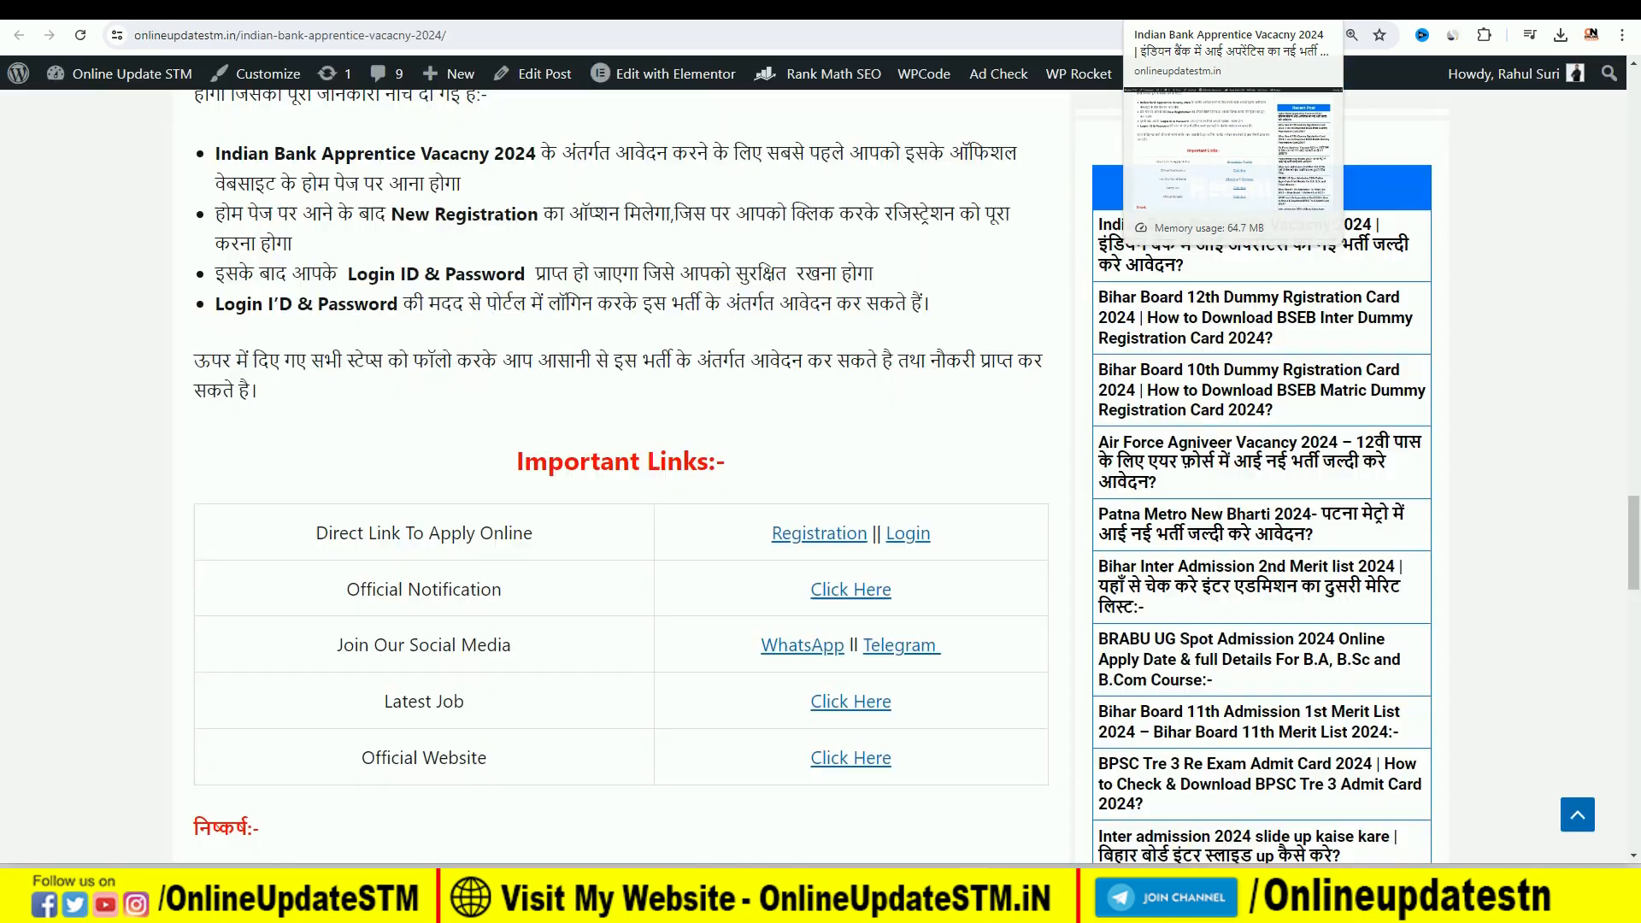